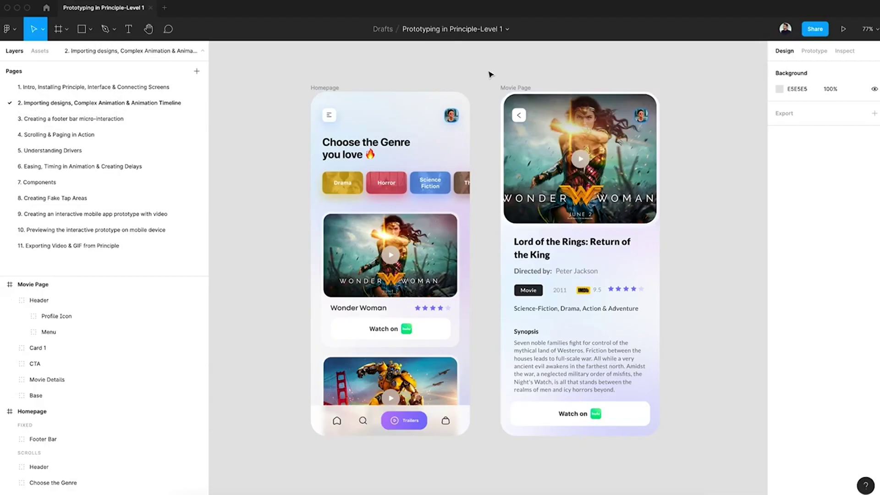
Step: Switch to Principle and open the design import dialog with Figma as the source
left_click(471, 491)
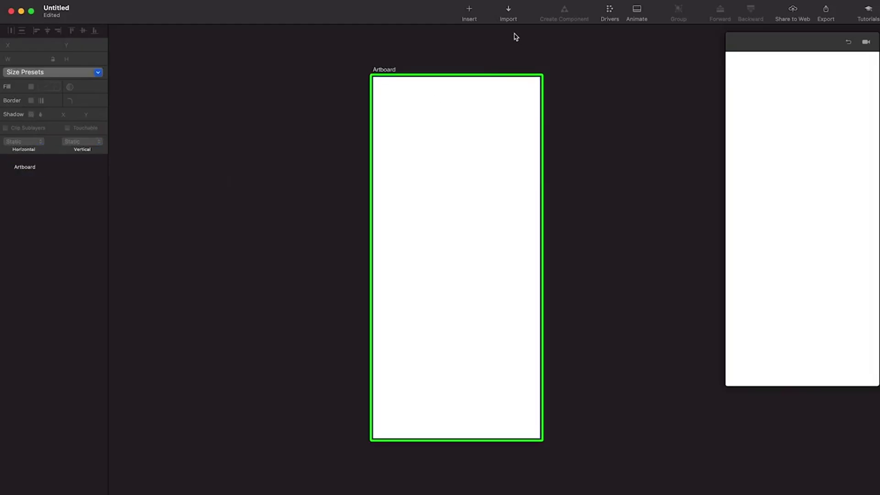
left_click(508, 10)
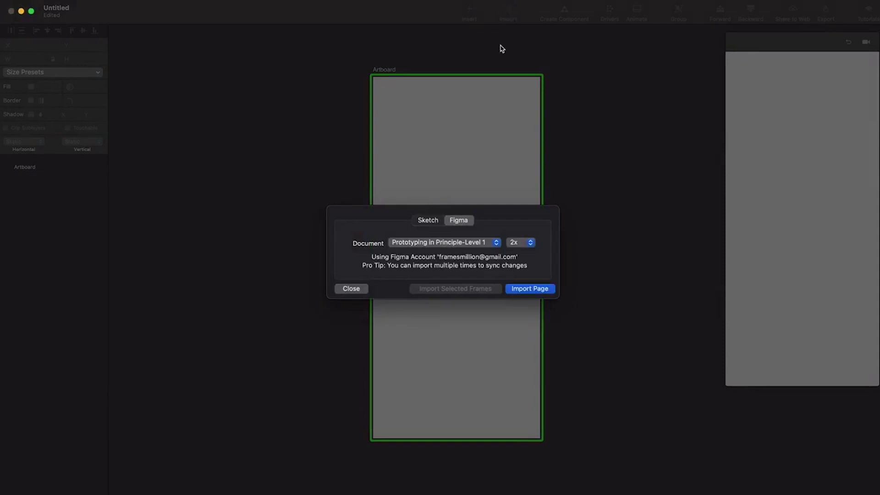
left_click(431, 223)
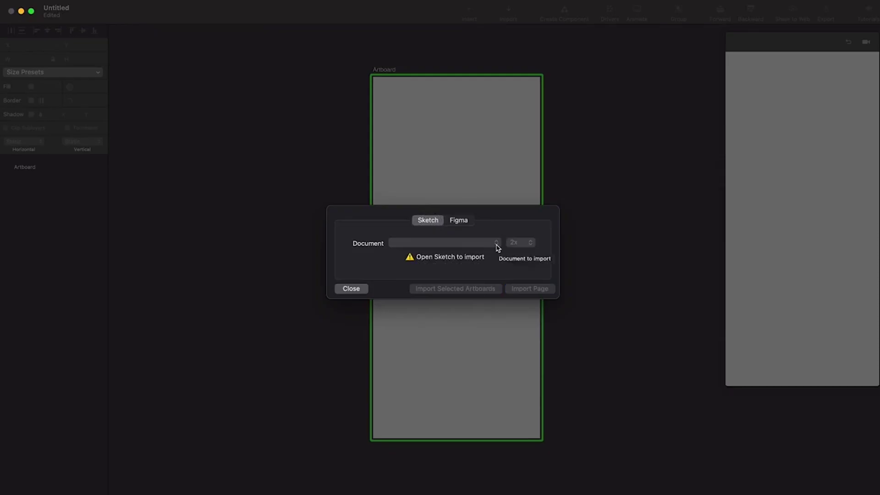
left_click(460, 223)
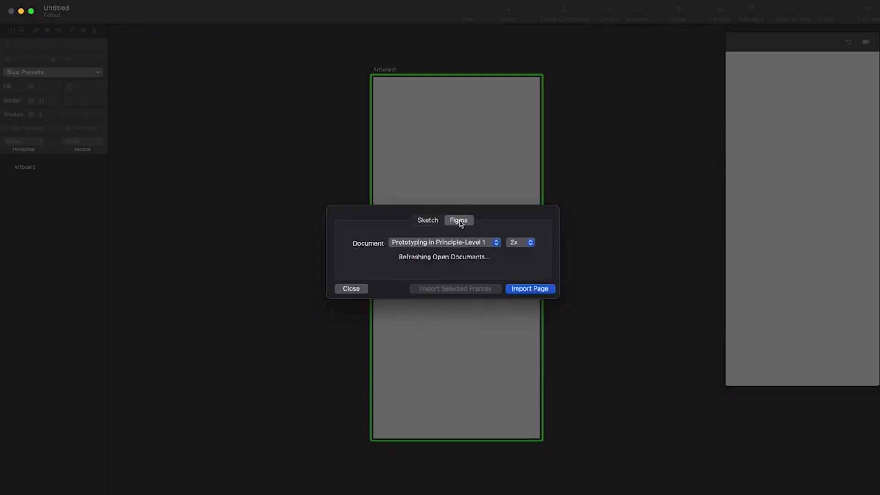
Step: Choose the Figma document "Prototyping in Principle-Level 1" and a 2x rasterization scale for the import
left_click(486, 246)
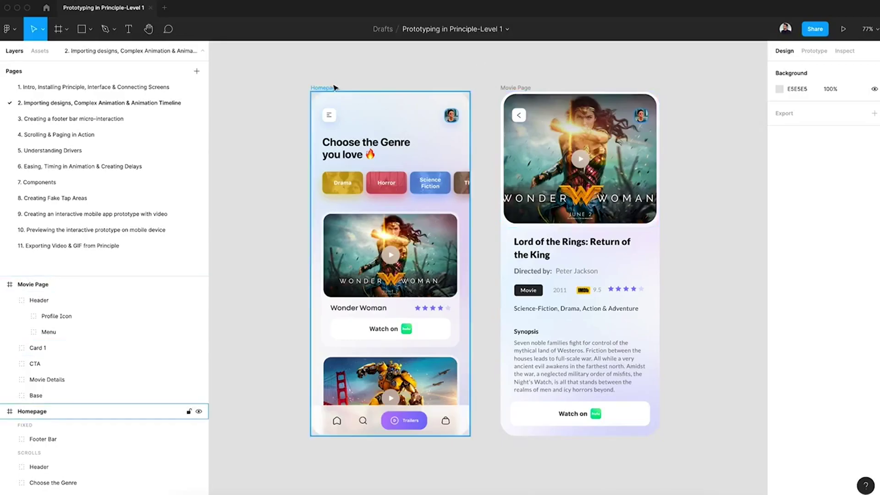
left_click(468, 492)
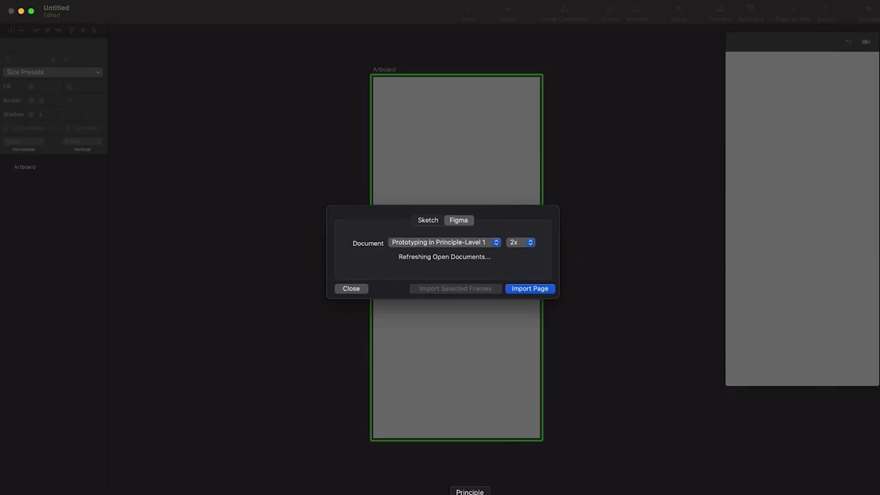
left_click(479, 245)
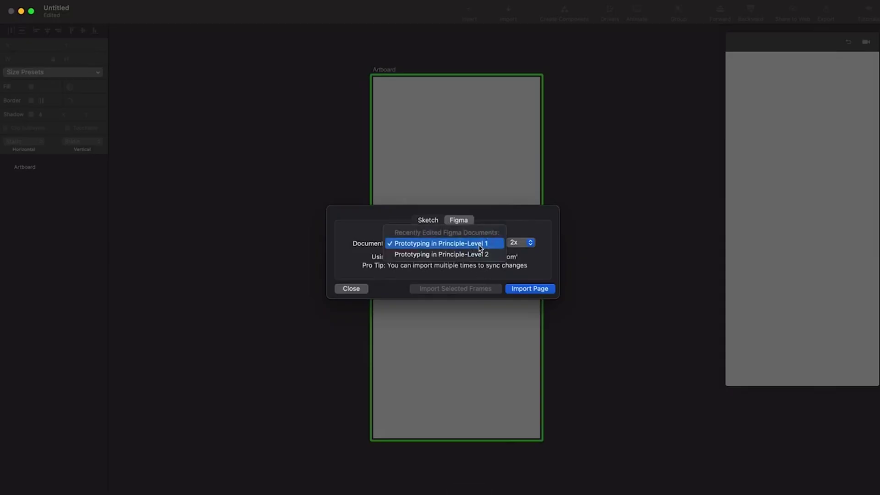
left_click(480, 247)
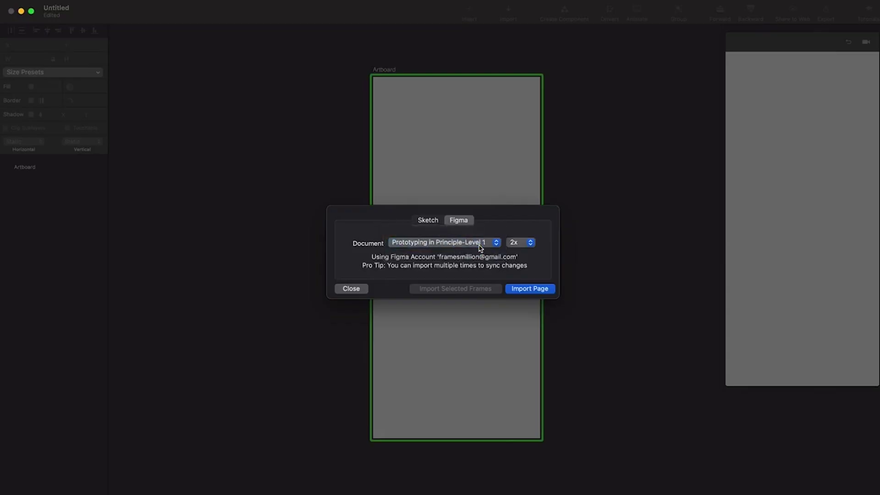
left_click(531, 245)
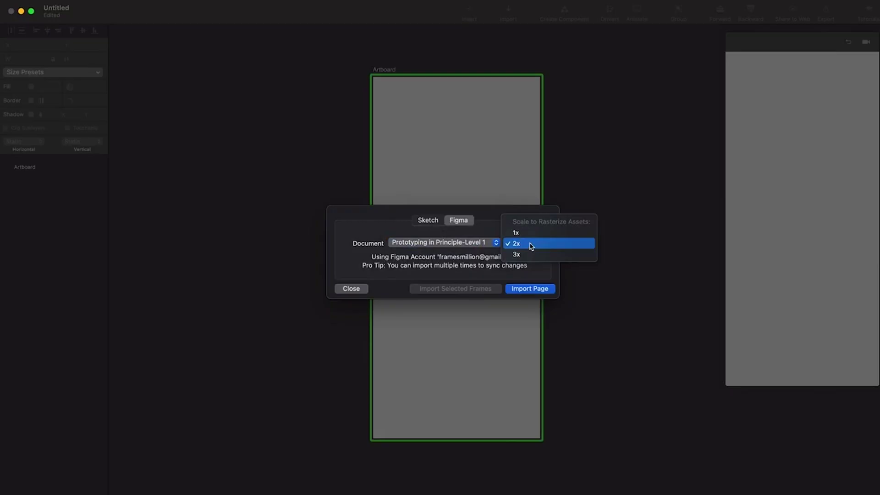
left_click(530, 245)
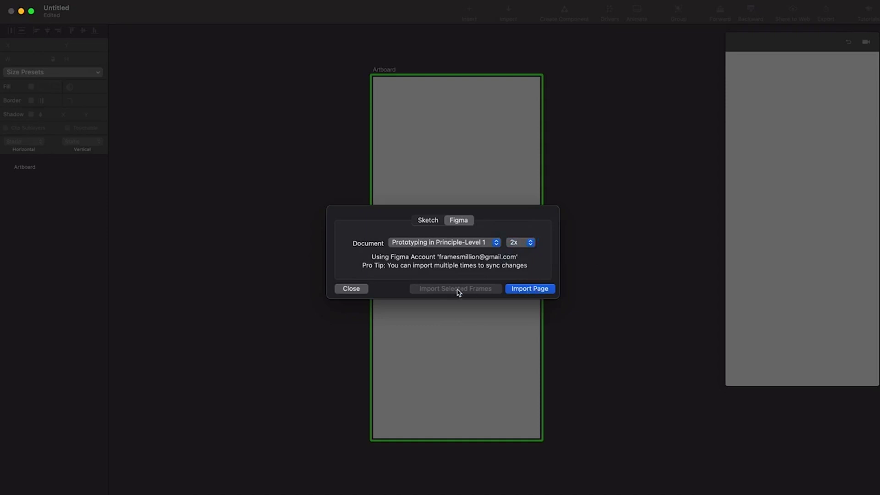
Step: Switch to Figma and select both the Homepage and Movie Page frames
left_click(484, 493)
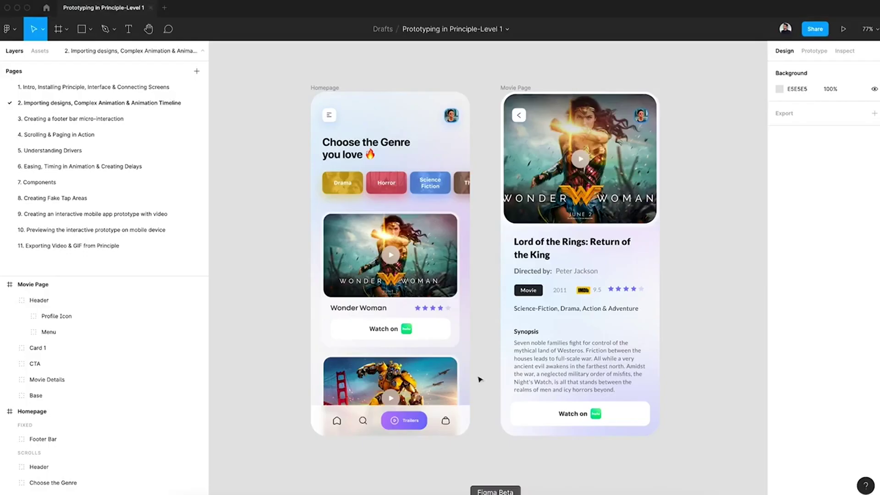
left_click(319, 88)
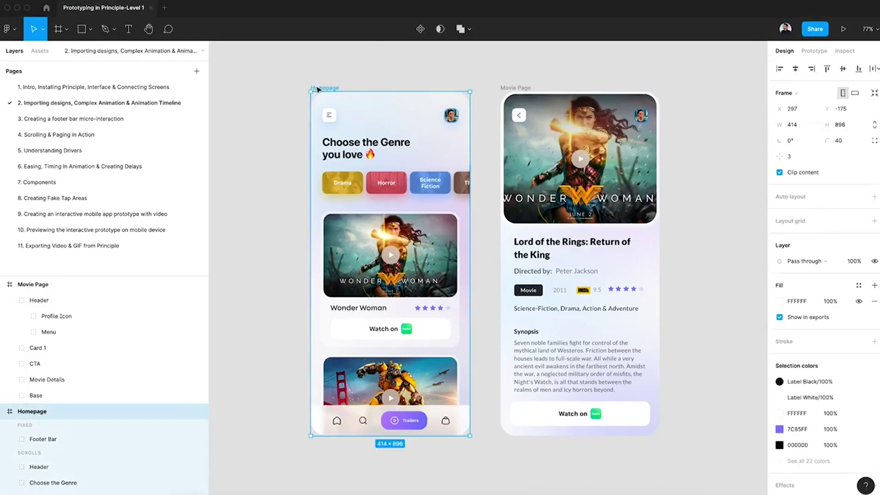
left_click(520, 88, "shift")
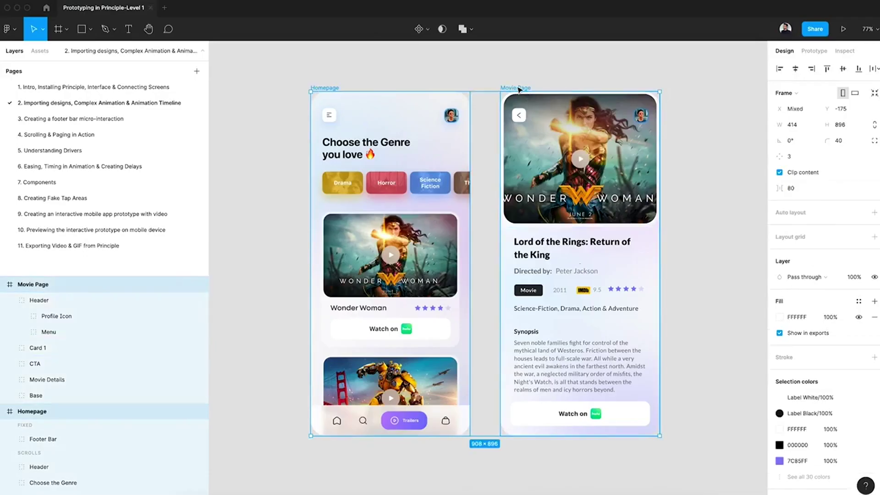
scroll(520, 88, "right", 2)
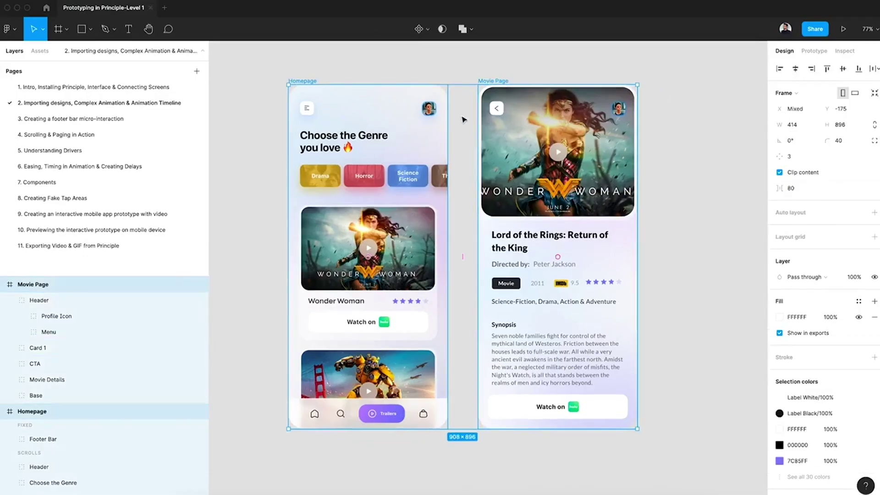
Step: Switch back to Principle and import only the selected Figma frames
left_click(469, 493)
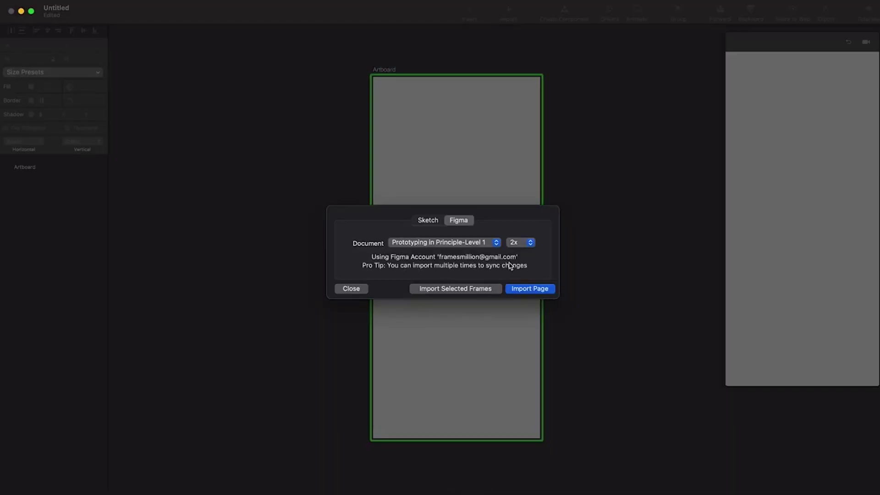
left_click(457, 290)
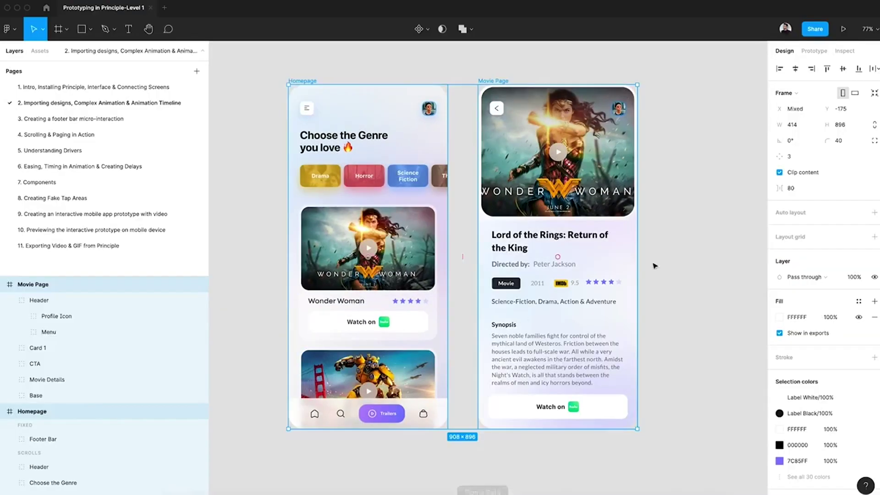
left_click(667, 266)
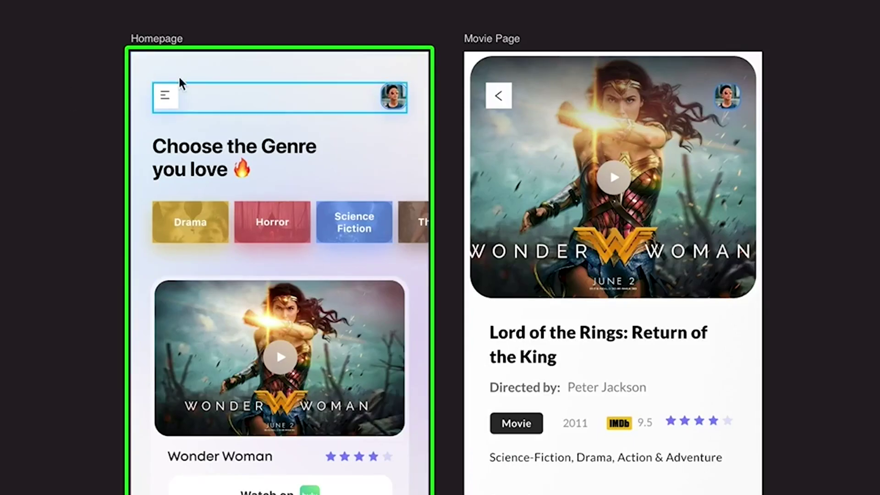
Step: Set the corner radius of the white menu icon base in the Homepage header to 8
scroll(178, 78, "up", 10)
left_click(174, 112)
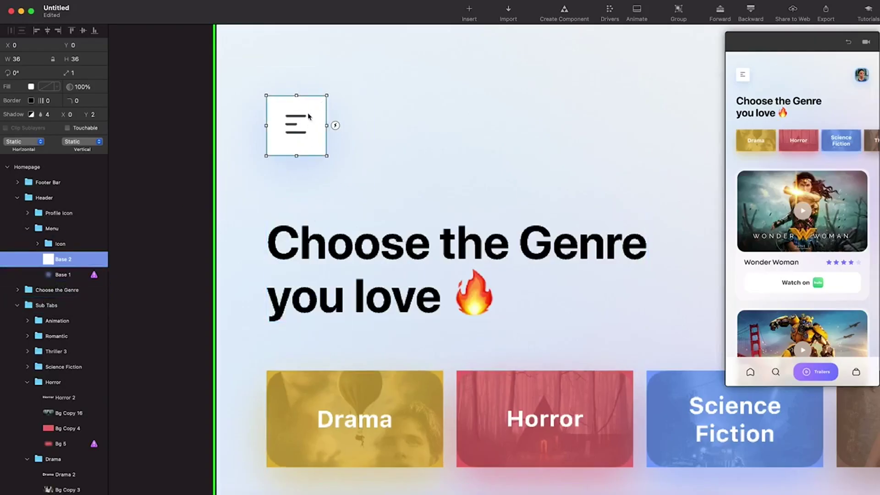
left_click(82, 102)
key("BackSpace")
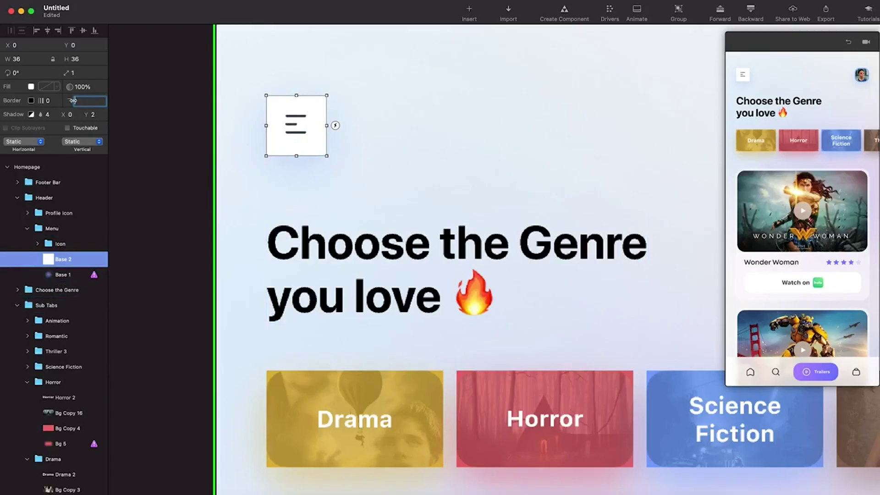
type("8")
key("Return")
Step: Set the corner radius of the Drama tab's yellow background layer to 12
left_click(321, 274)
scroll(320, 273, "down", 5)
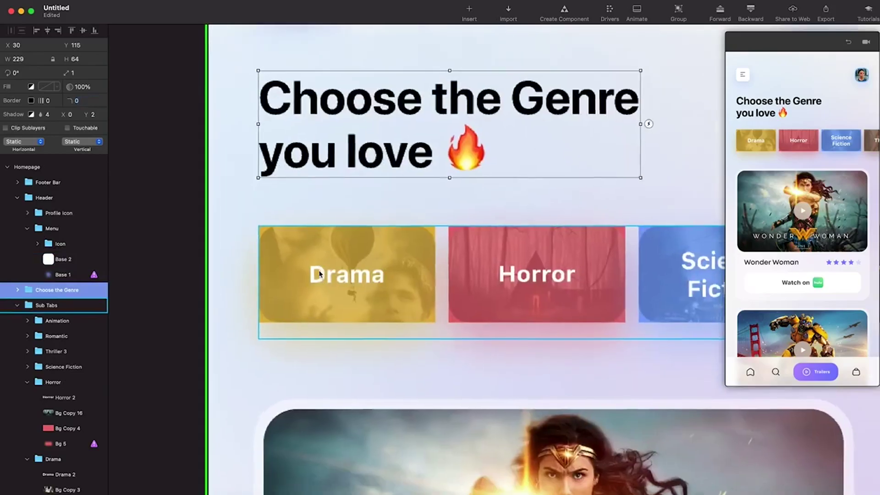
left_click(434, 313)
left_click(305, 257)
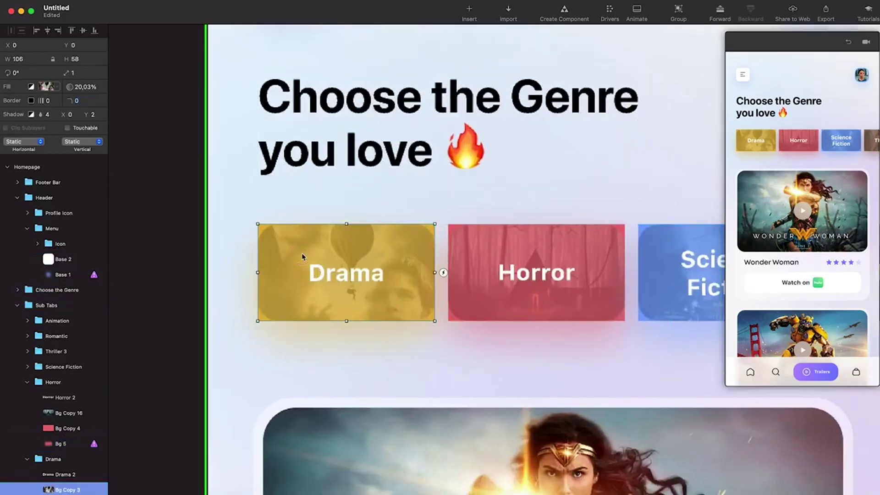
scroll(107, 481, "down", 2)
left_click(64, 458)
left_click(84, 100)
type("10")
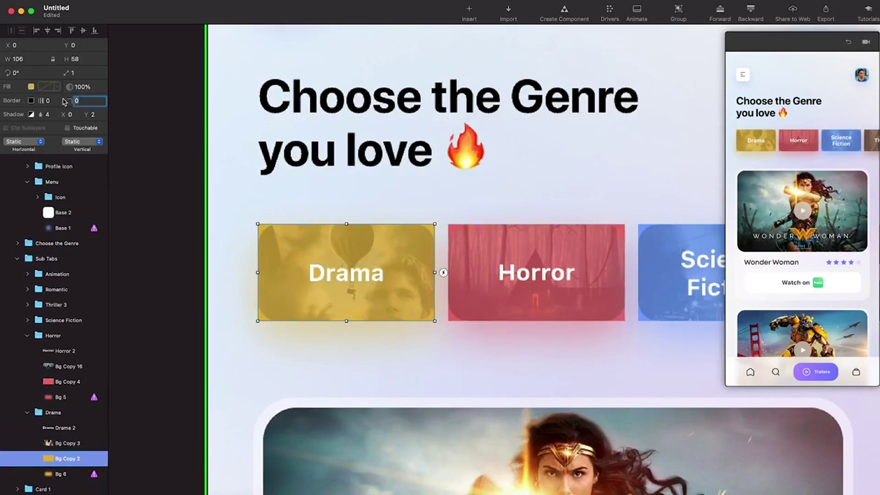
key("Up")
key("Up")
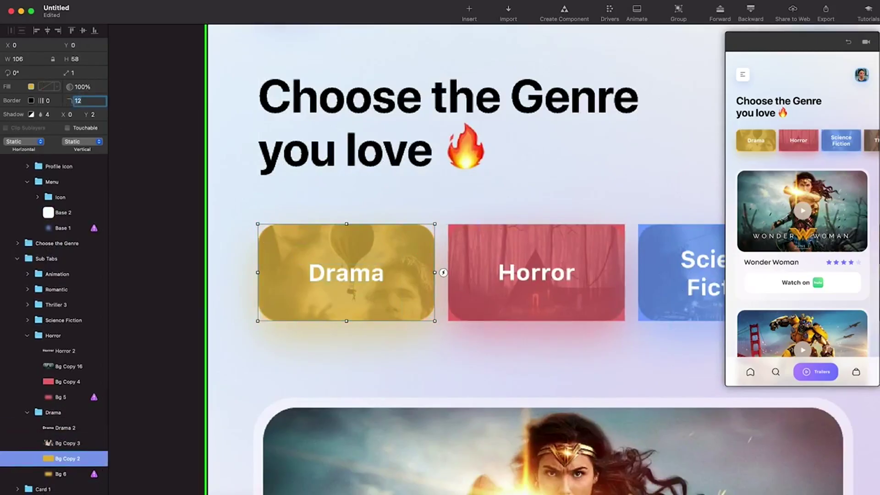
Step: Round the corners of the Horror tab's red background layer to match the Drama tab
scroll(418, 252, "right", 5)
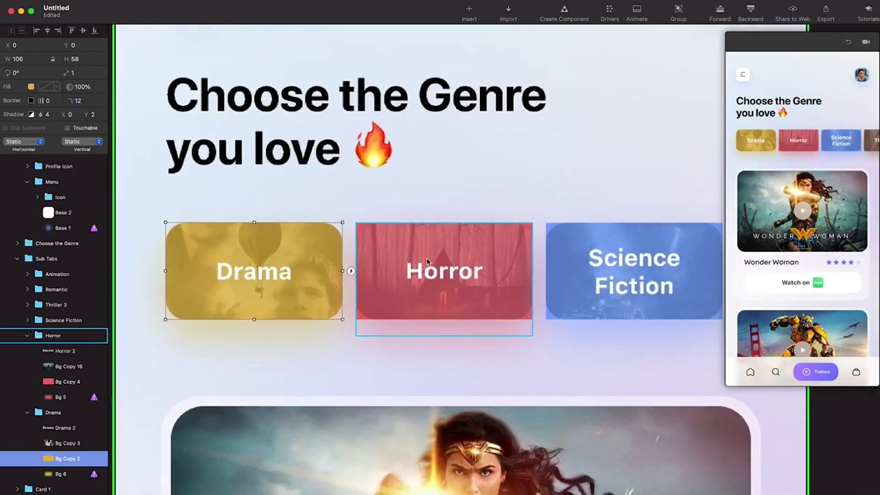
scroll(288, 262, "right", 1)
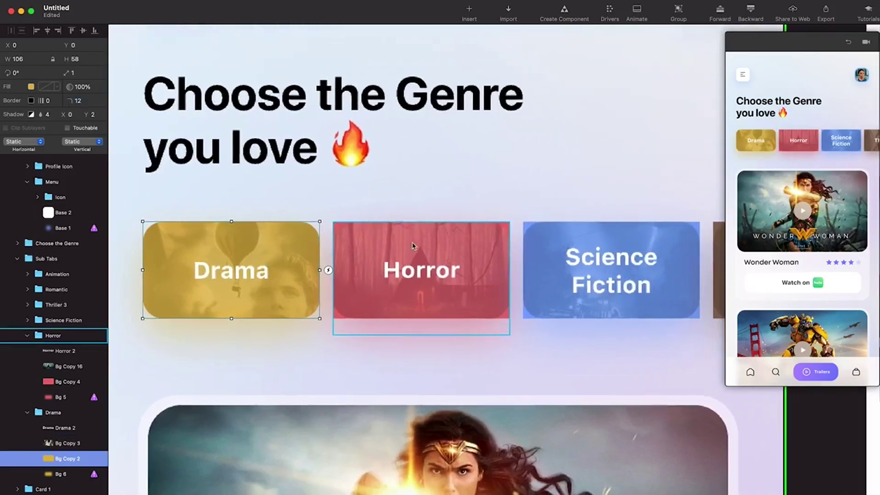
left_click(422, 246)
left_click(37, 381)
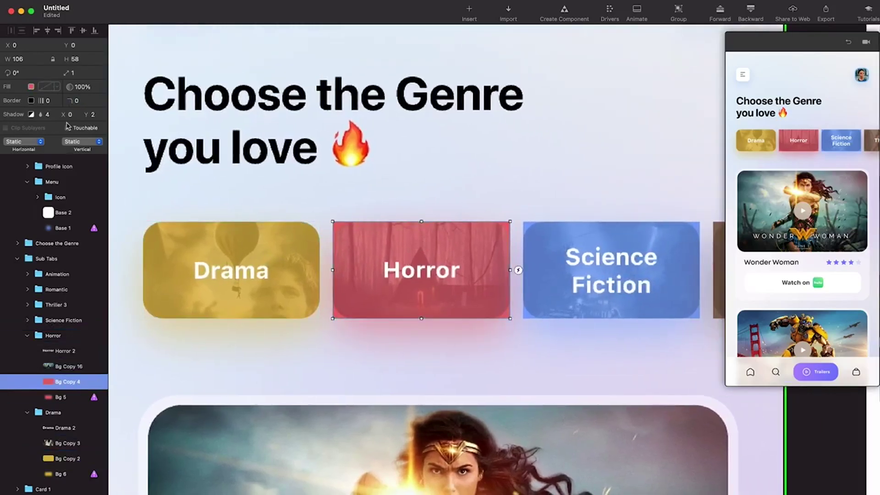
left_click(82, 99)
Step: Set the corner radius of the Science Fiction tab's image layer and blue background layer to 12
scroll(500, 234, "right", 6)
left_click(501, 232)
left_click(81, 100)
type("12")
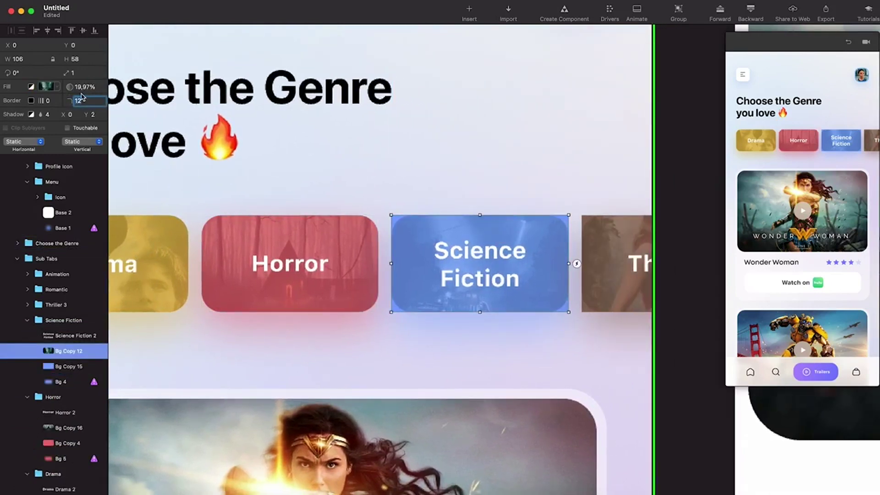
left_click(67, 367)
left_click(82, 100)
type("12")
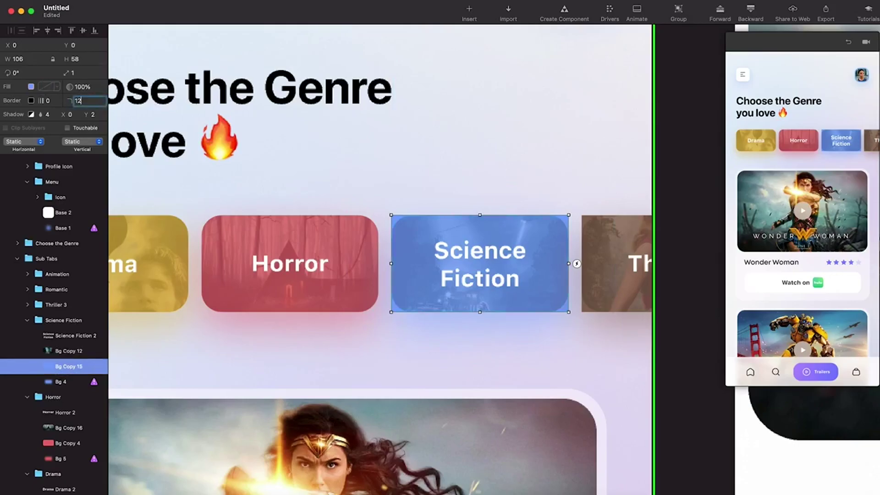
Step: Set the corner radius of the Thriller tab's image layer and brown background layer to 12
left_click(616, 252)
left_click(82, 100)
type("12")
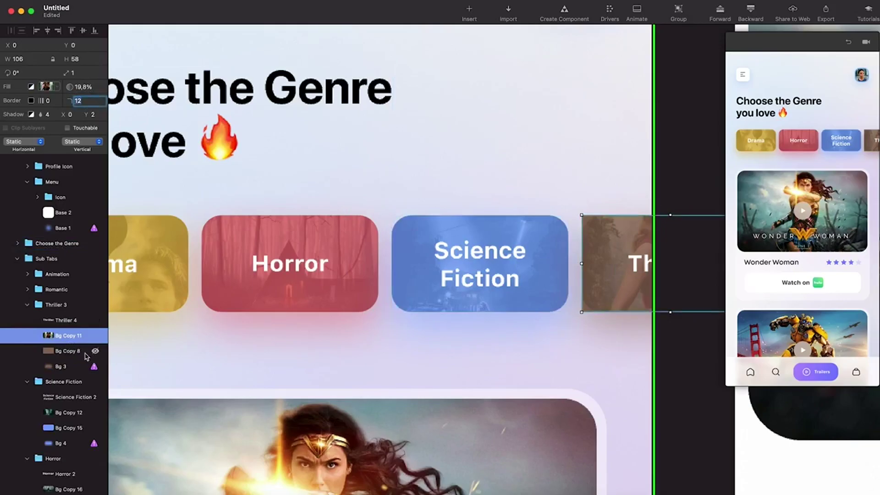
left_click(52, 351, "shift")
left_click(51, 351)
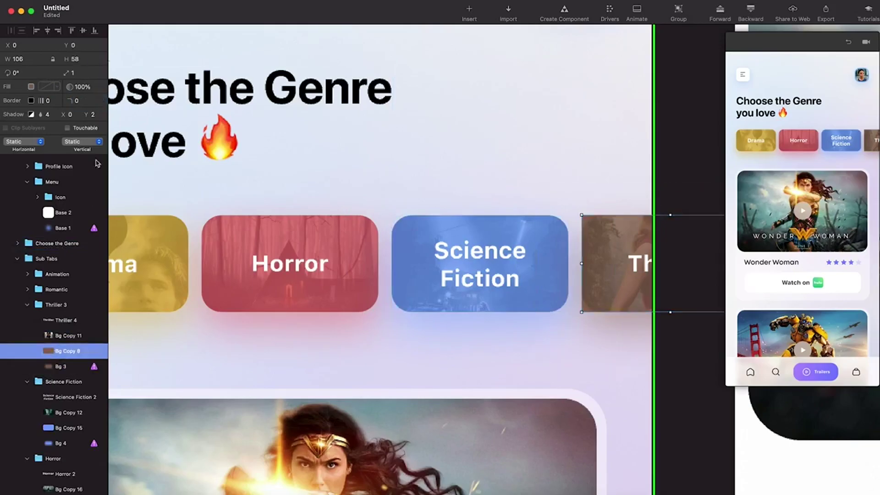
left_click(81, 100)
type("12")
key("Return")
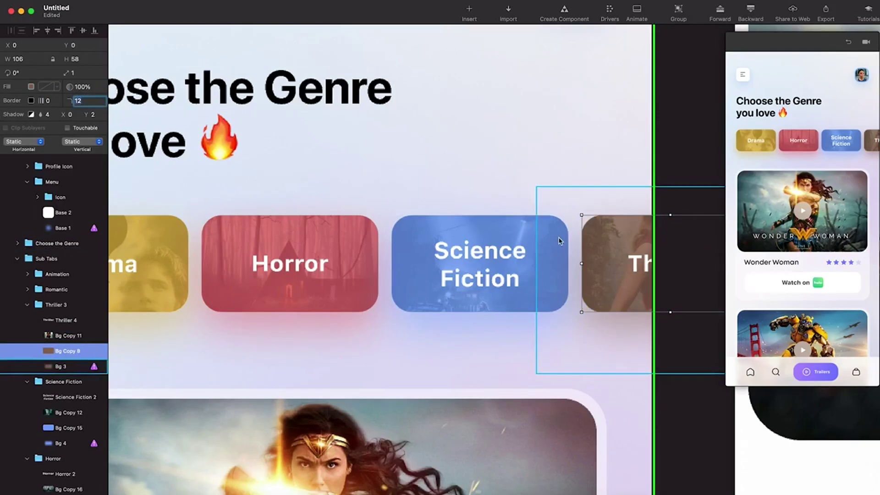
Step: Examine the rest of the imported Homepage artboard, from the genre tabs down to the footer bar
scroll(559, 241, "down", 5)
scroll(558, 238, "down", 2)
scroll(559, 237, "down", 1)
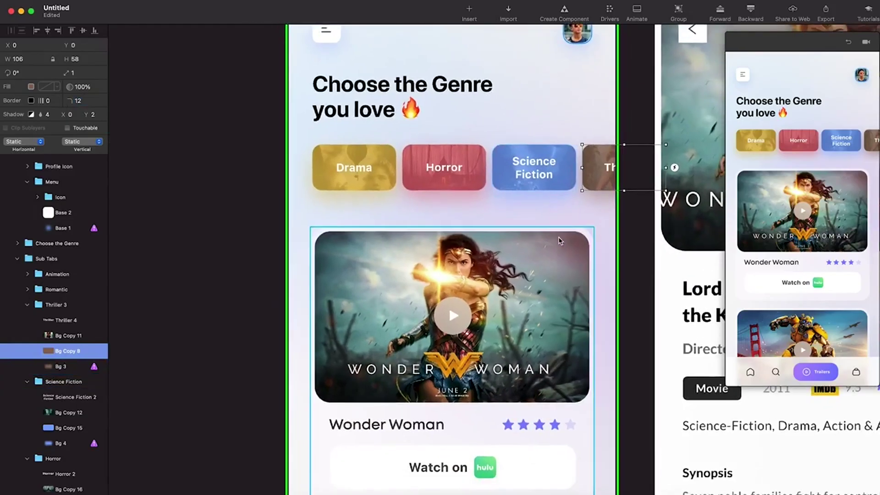
left_click(240, 228)
scroll(240, 232, "down", 6)
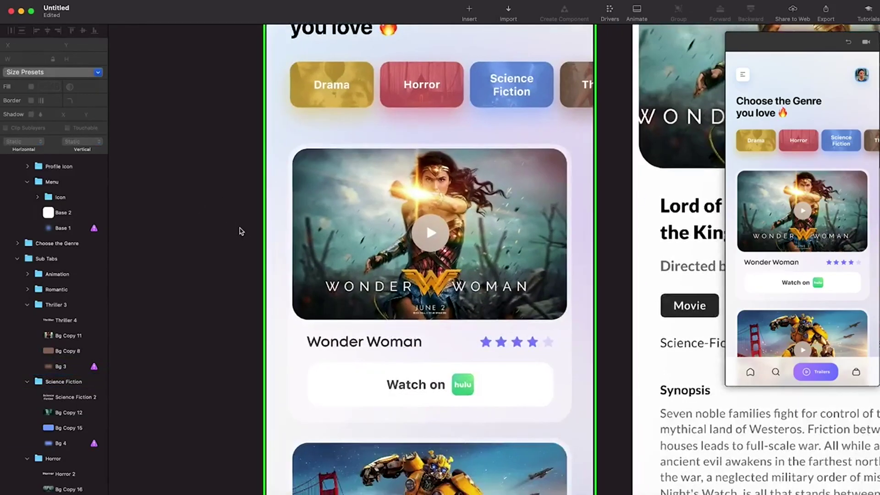
scroll(240, 232, "down", 4)
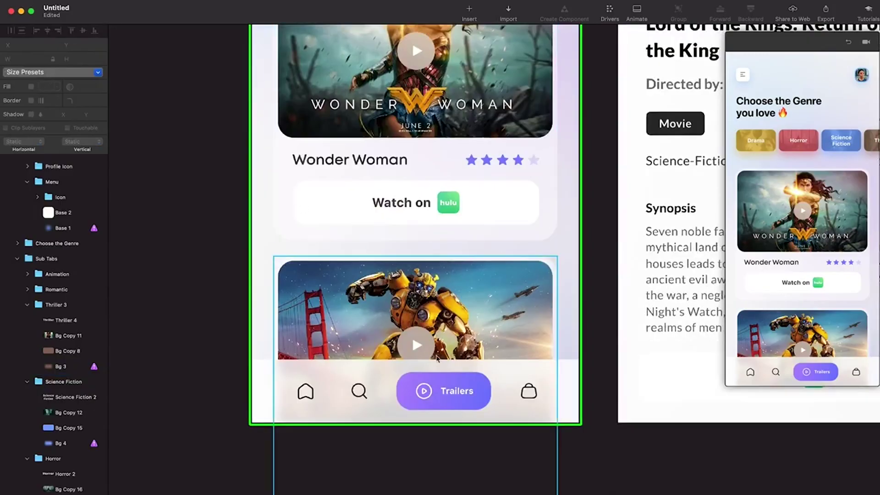
scroll(442, 398, "up", 1)
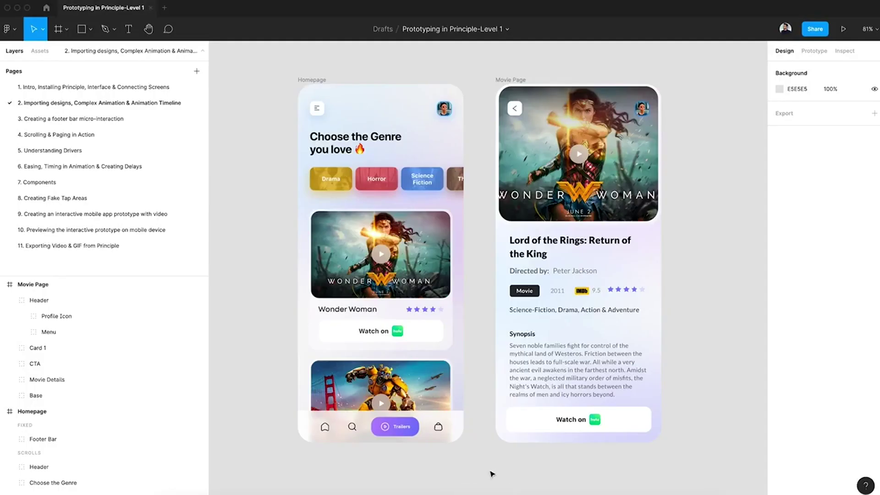
Step: Switch to Principle and give the Homepage's Wonder Woman card a Tap transition leading to a duplicate of the Homepage artboard
left_click(457, 494)
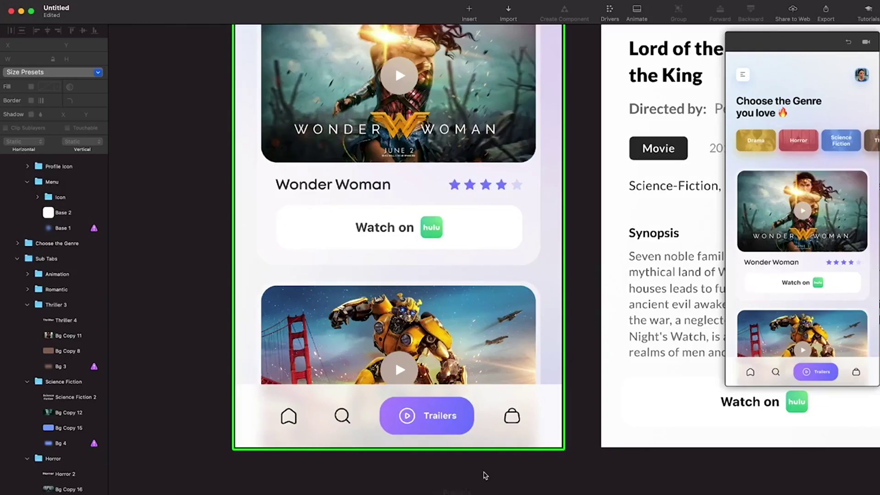
scroll(485, 476, "right", 10)
scroll(486, 475, "down", 5)
scroll(485, 475, "left", 5)
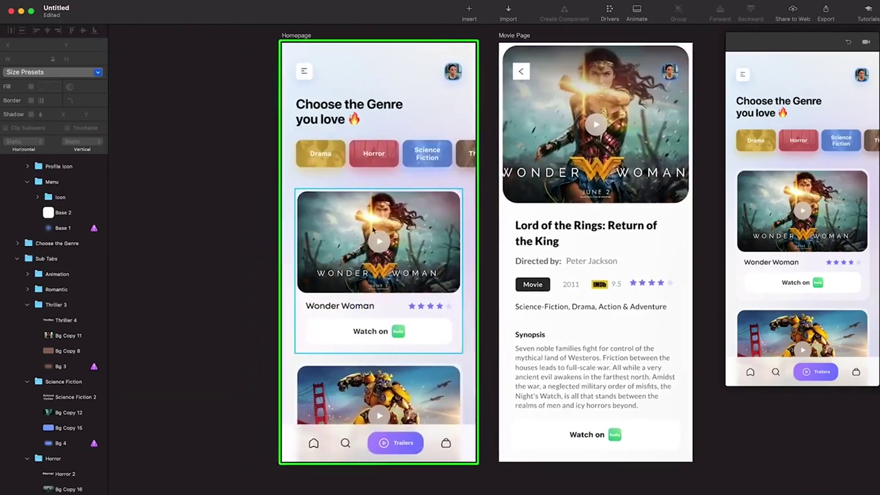
left_click(456, 298)
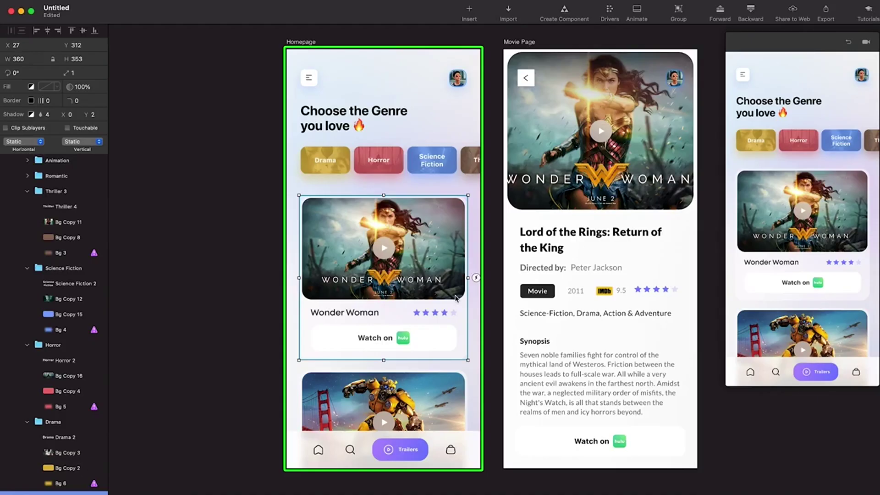
scroll(456, 298, "right", 2)
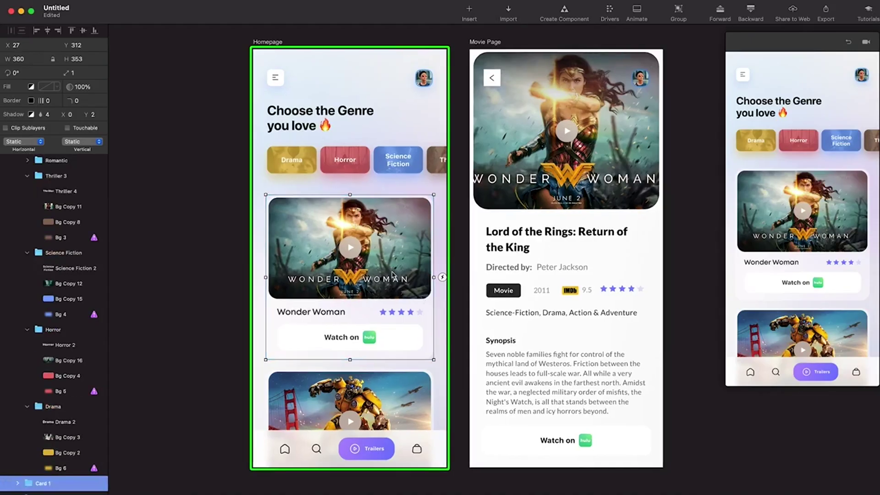
left_click(442, 277)
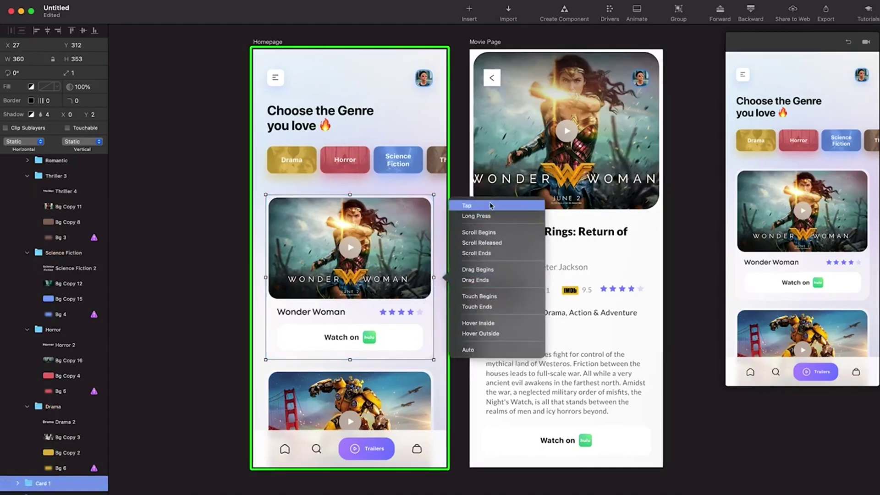
left_click(489, 206)
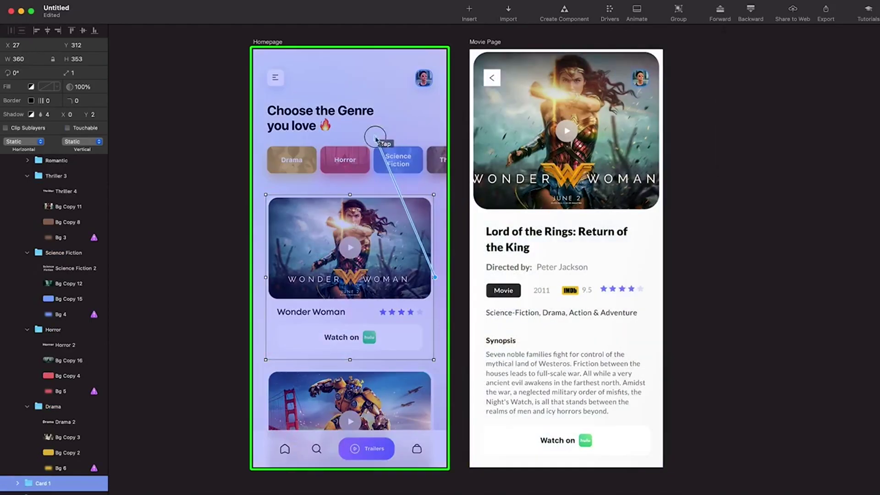
left_click(375, 138)
scroll(449, 146, "down", 1)
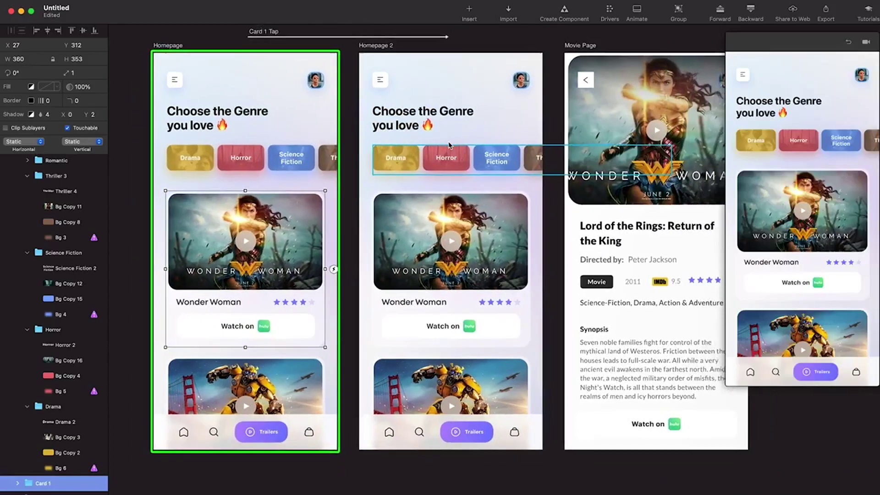
scroll(449, 145, "up", 1)
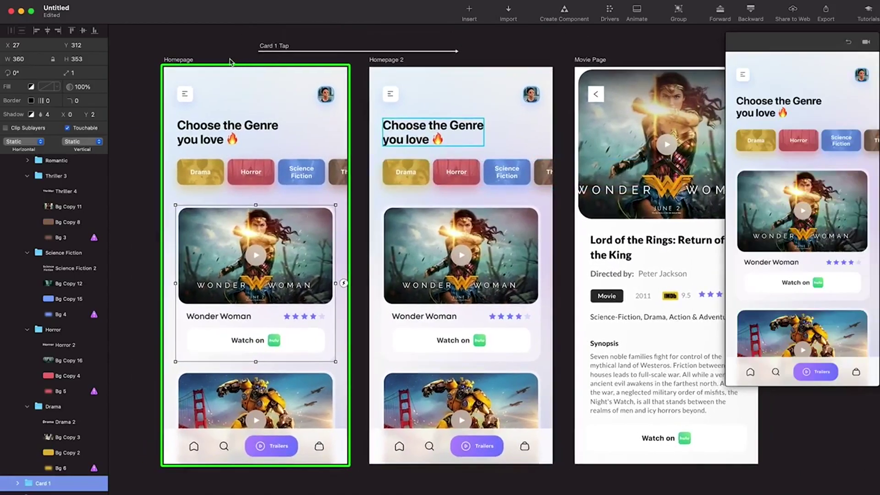
Step: Rename the duplicated Homepage artboard as Movie Page
scroll(58, 440, "down", 3)
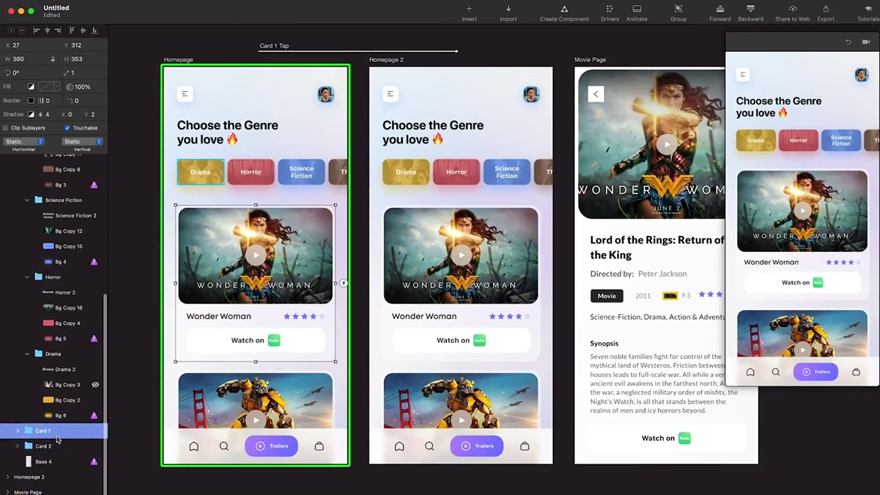
left_click(33, 479)
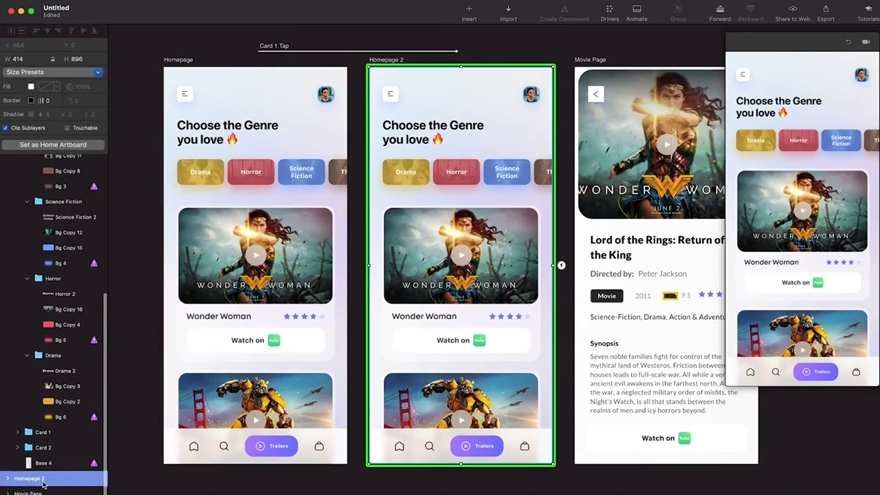
double_click(43, 482)
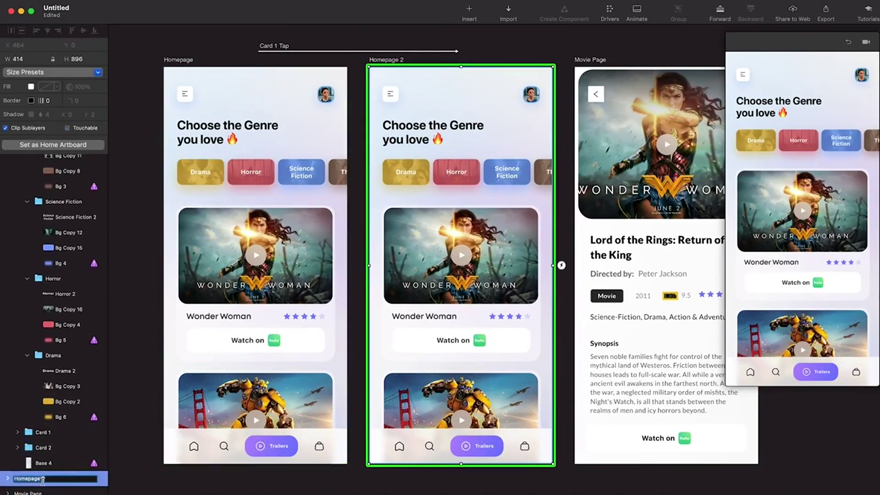
type("Ho")
type("Movie P")
key("Return")
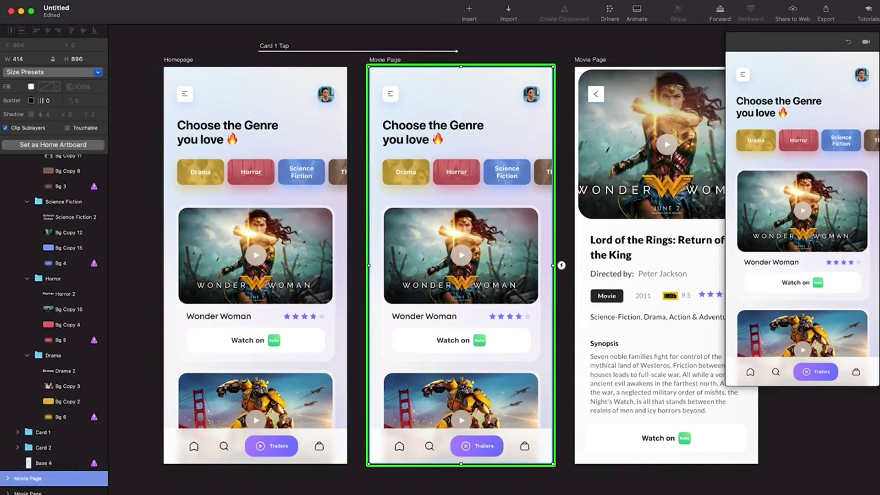
Step: Collapse the Homepage artboard's layer tree and select that artboard
scroll(6, 170, "up", 10)
left_click(7, 168)
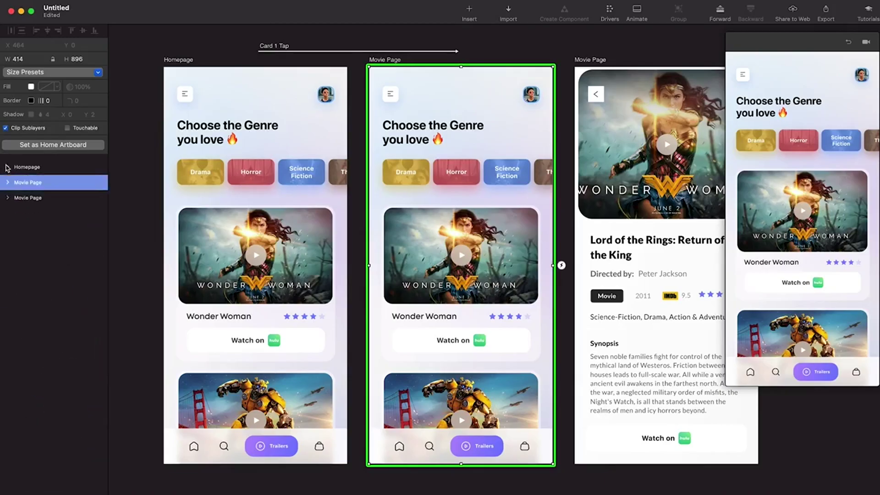
left_click(15, 172)
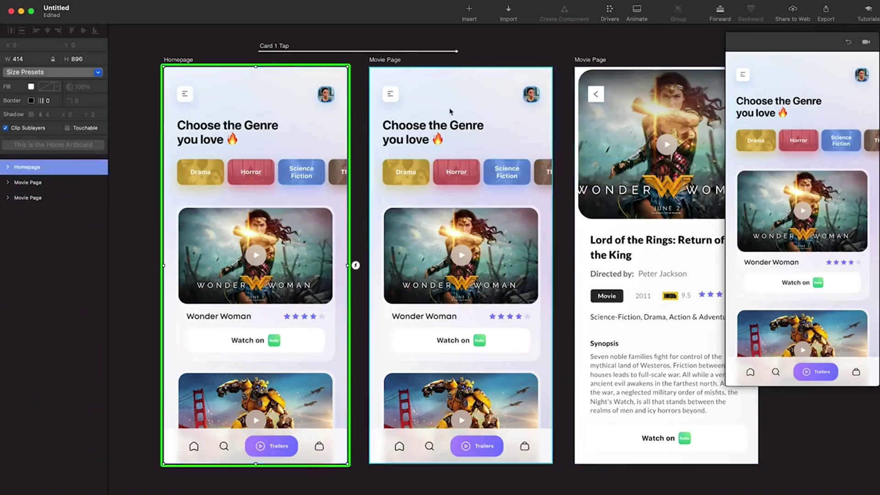
scroll(413, 112, "right", 2)
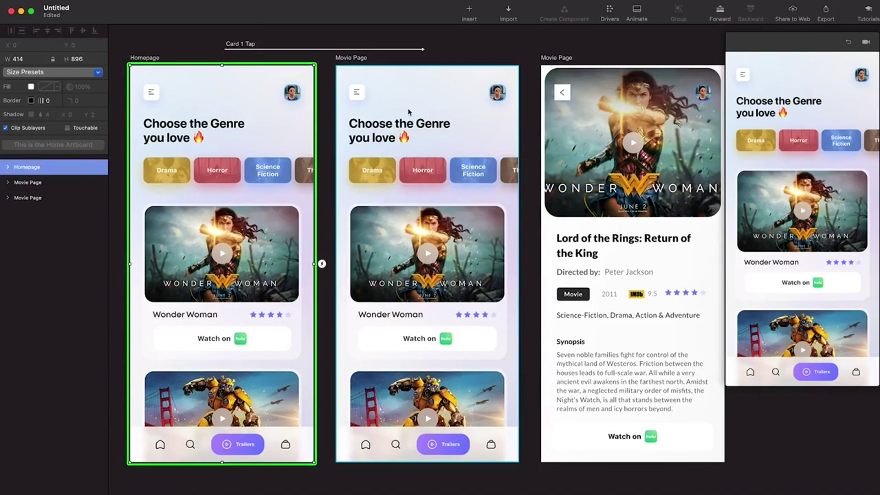
Step: Move the genre heading and Sub Tabs up about 80 px in the duplicated artboard and set their opacity to 0%
left_click(405, 123)
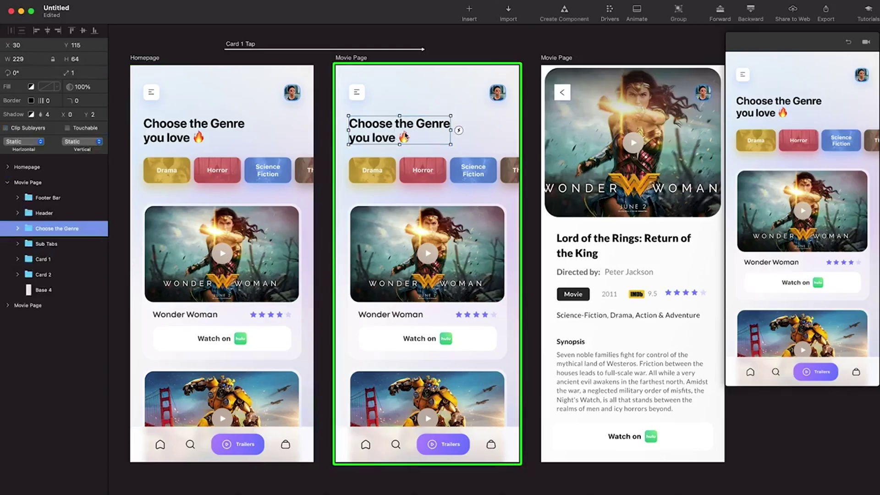
left_click(380, 169, "shift")
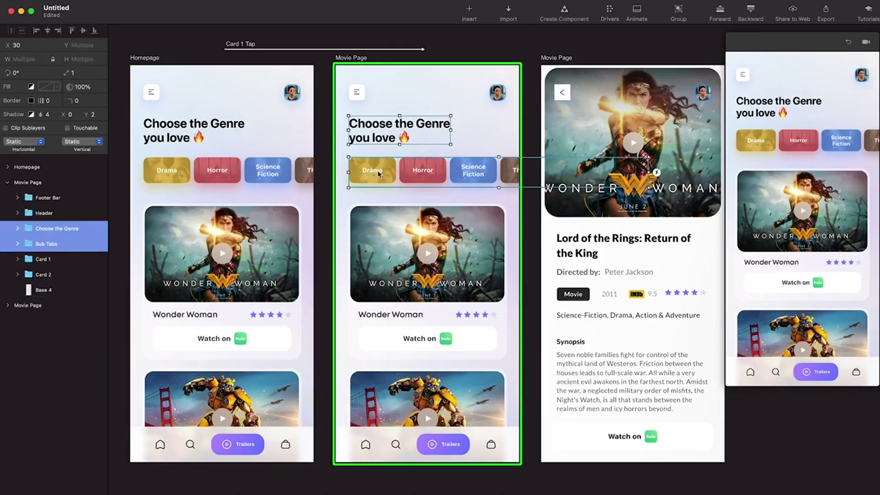
key("shift+Up")
key("shift+Up")
key("shift+Up")
key("shift+Up")
key("shift+Up")
key("shift+Up")
key("shift+Up")
key("shift+Up")
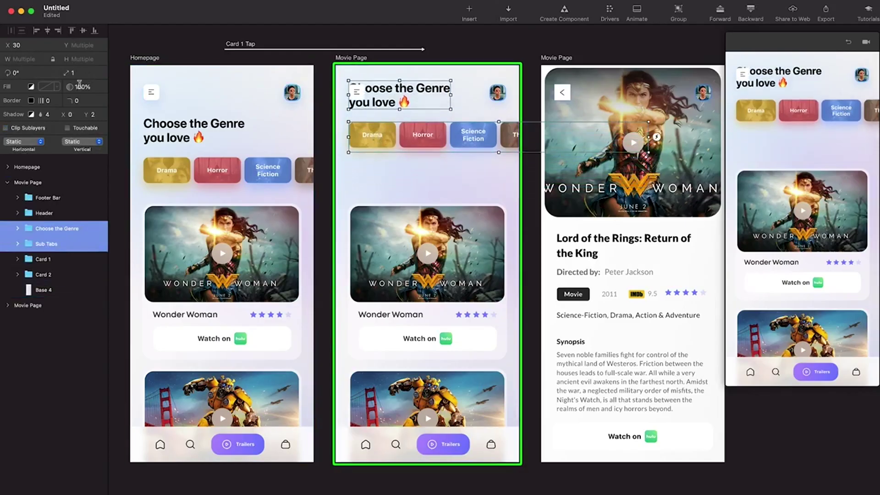
left_click_drag(70, 86, 4, 90)
Step: Move Card 2 in the duplicated artboard down to Y 795 and set its opacity to 0%
left_click(463, 403)
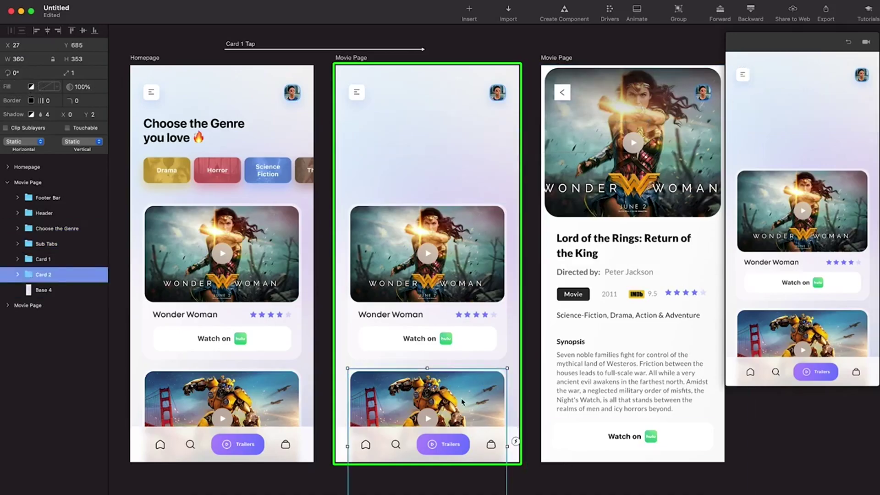
key("shift+Down")
key("shift+Down")
key("shift+Down")
key("shift+Down")
key("shift+Down")
key("shift+Down")
key("shift+Down")
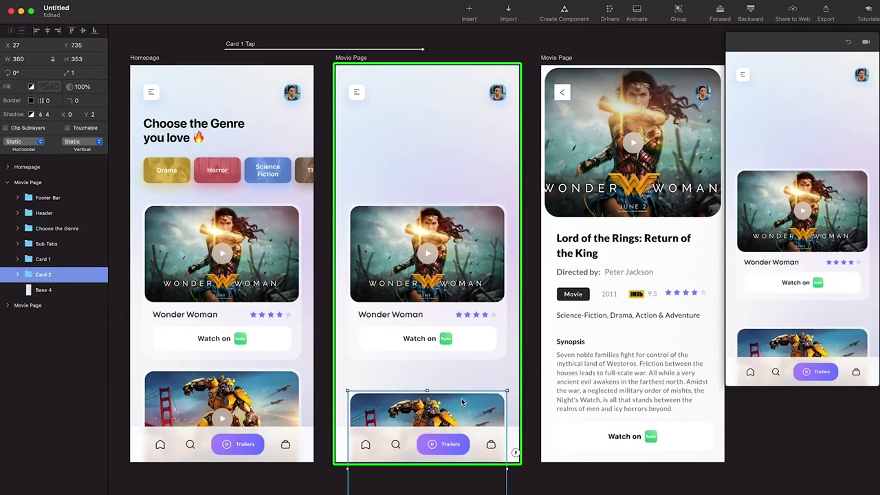
key("shift+Down")
key("shift+Down")
key("shift+Down")
key("shift+Down")
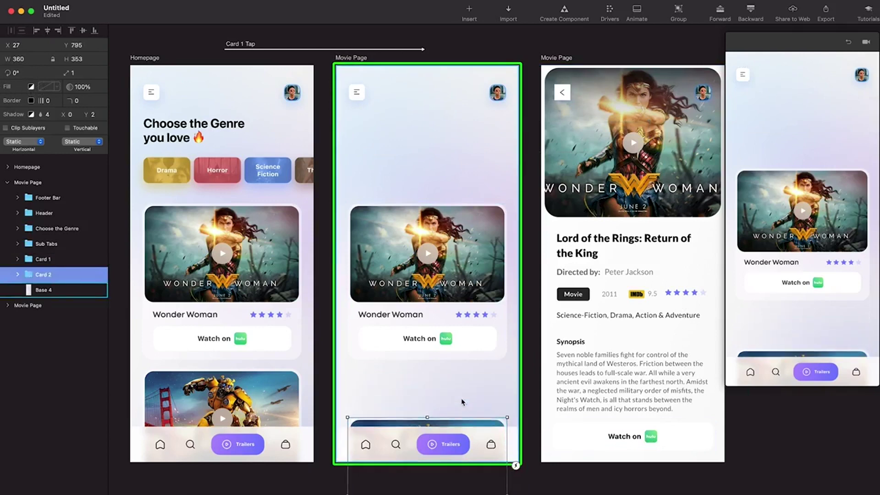
left_click_drag(70, 87, 9, 87)
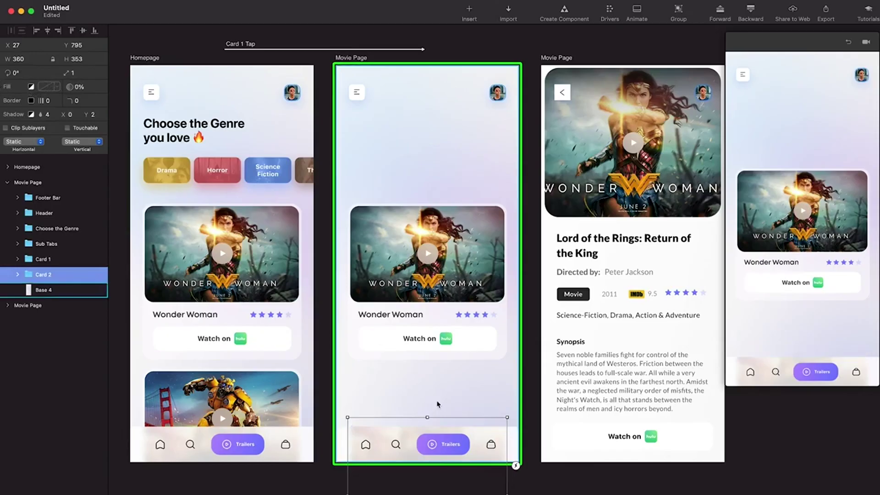
Step: Move the duplicated artboard's Footer Bar down to Y 906, below the artboard edge, and set its opacity to 0%
left_click(430, 442)
scroll(446, 443, "down", 1)
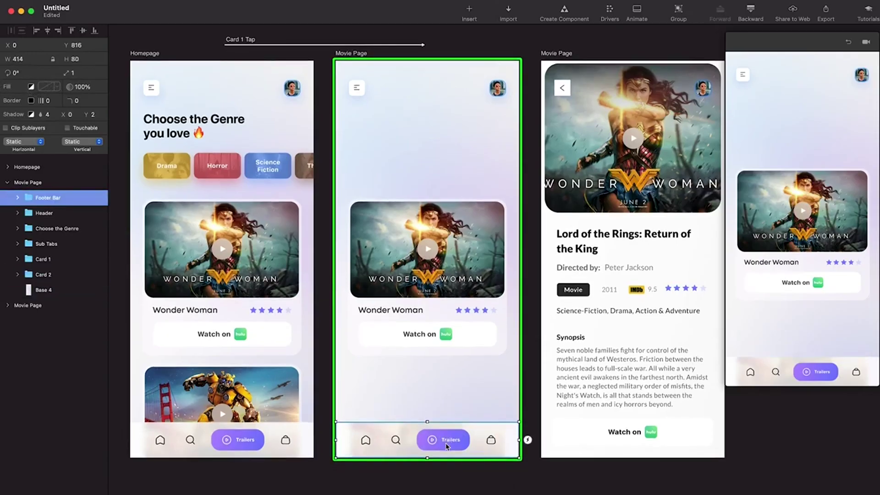
key("shift+Down")
key("shift+Down")
key("shift+Down")
key("shift+Down")
key("shift+Down")
key("shift+Down")
key("shift+Down")
key("shift+Down")
key("shift+Down")
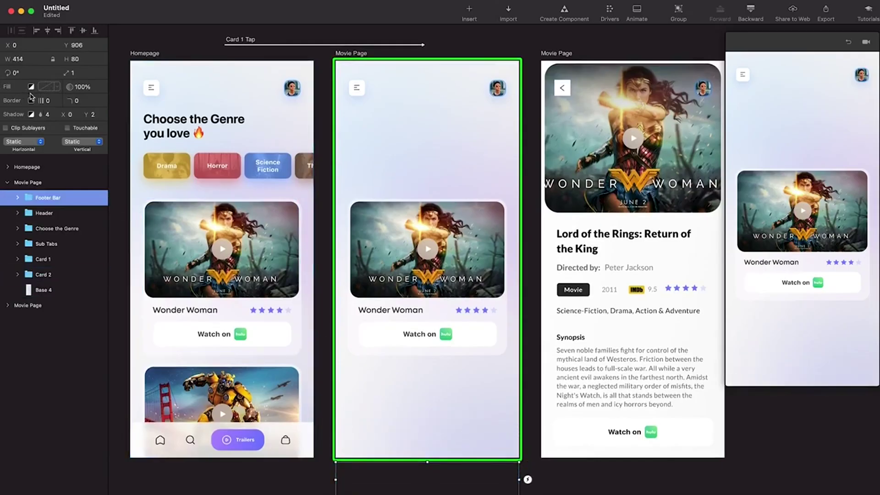
left_click_drag(72, 85, 4, 90)
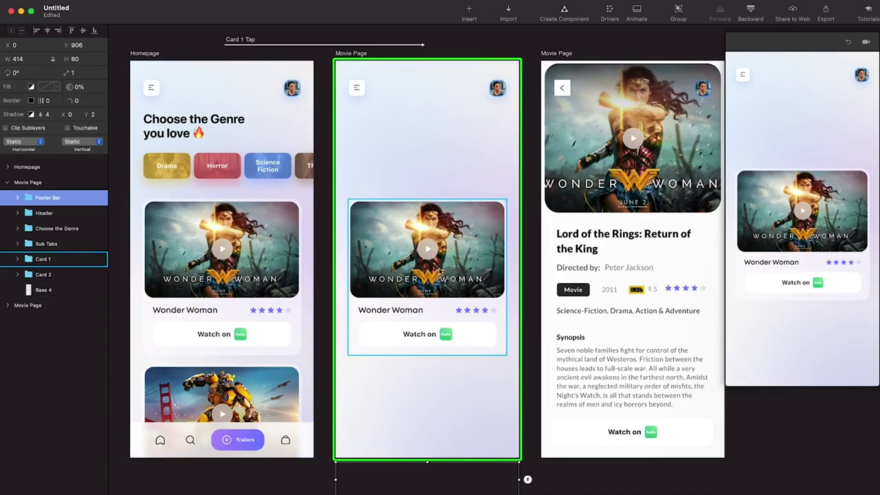
Step: Expand Card 1 in the duplicated artboard and move the card up to Y 0
left_click(440, 272)
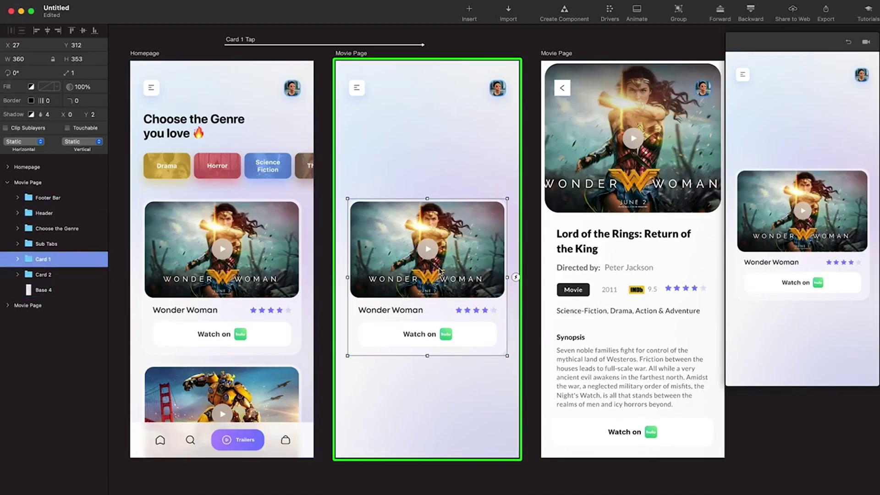
double_click(439, 344)
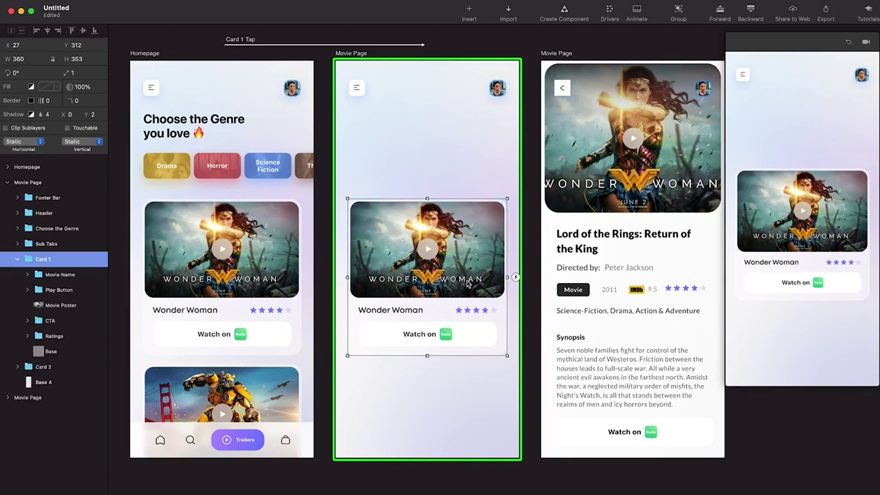
left_click_drag(467, 284, 485, 147)
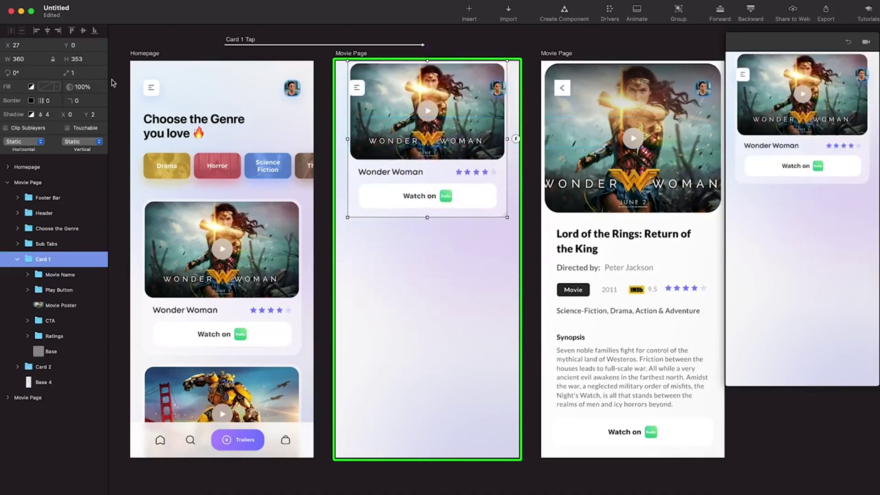
Step: Set Card 1's scale to 1,15 and align the card with the artboard's top edge
left_click(87, 71)
type(",1")
key("Return")
type("1,2")
key("Return")
key("Right")
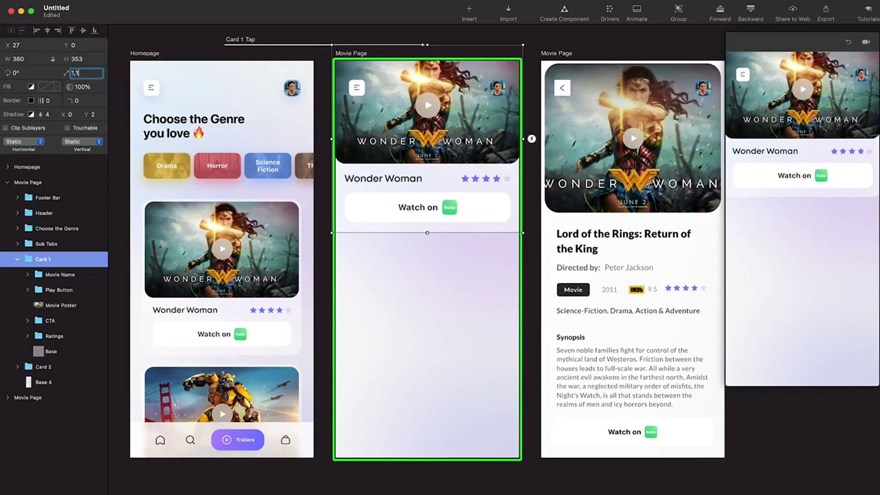
key("Return")
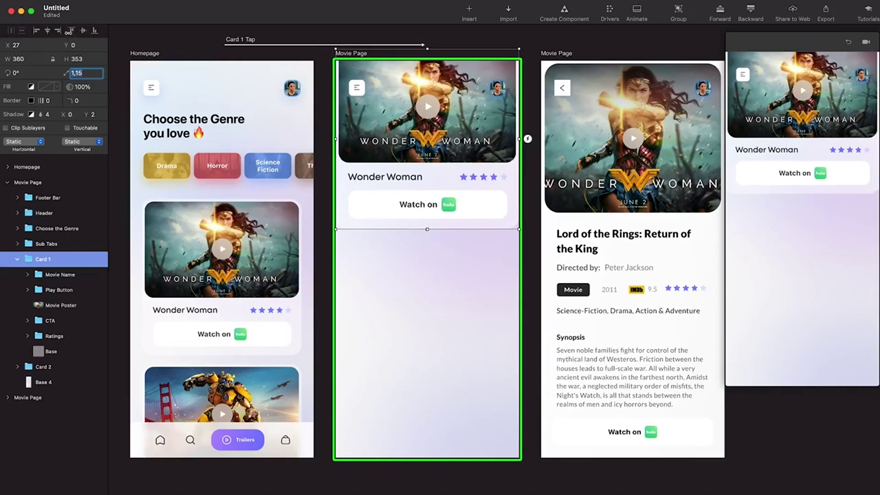
left_click(73, 31)
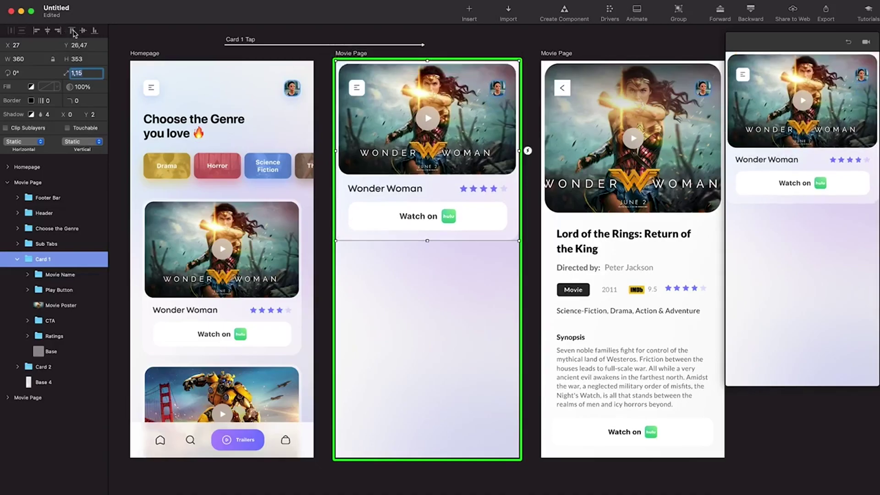
Step: Set the opacity of Card 1's CTA, Movie Name and Ratings groups to 0% in the duplicated artboard
left_click(447, 226)
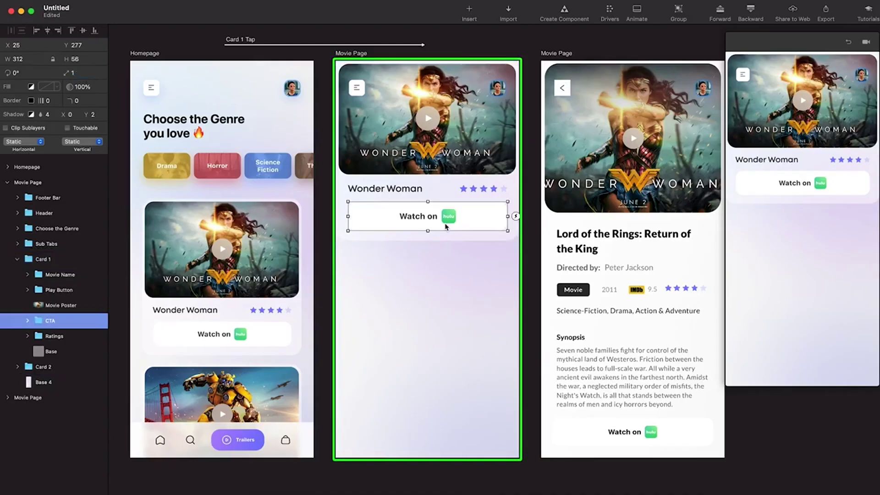
left_click_drag(72, 86, 4, 86)
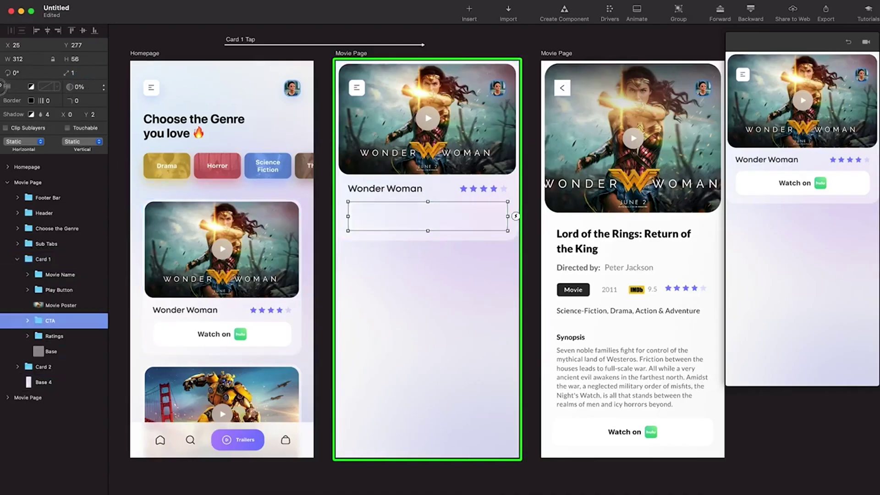
left_click(366, 189)
left_click_drag(72, 86, 1, 98)
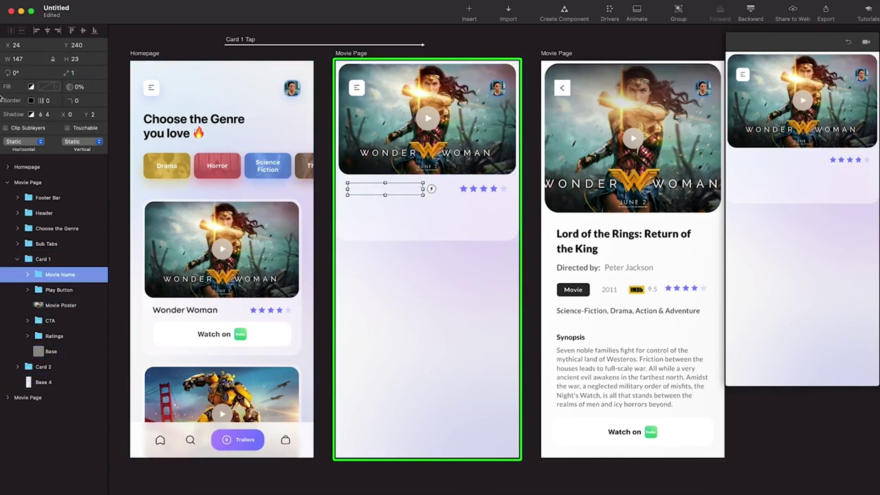
left_click(483, 188)
left_click_drag(79, 85, 5, 92)
left_click(430, 306)
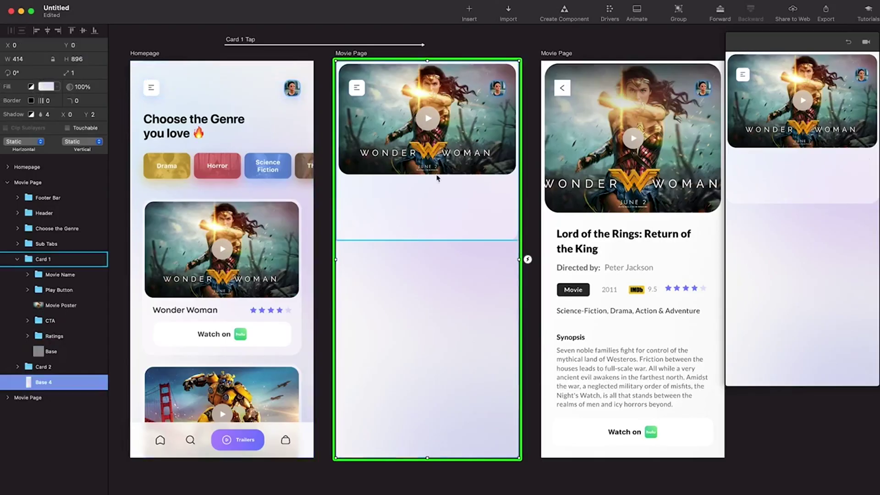
Step: Set the scale of Card 1's Movie Poster layer to 1,4 in the duplicated Movie Page artboard
left_click(415, 236)
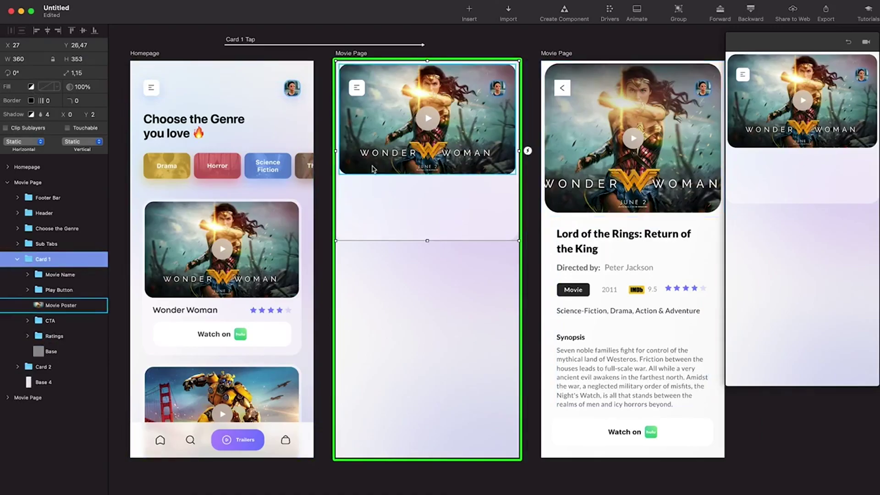
left_click(59, 305)
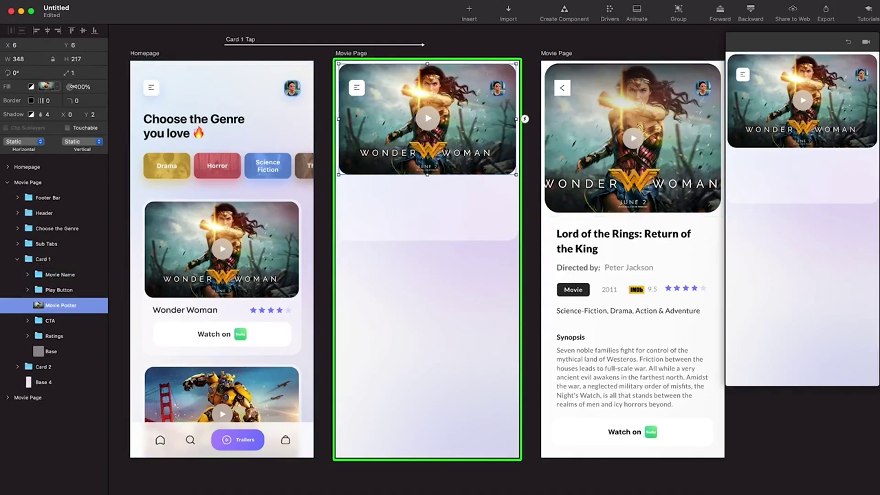
left_click(77, 73)
type(",4")
key("BackSpace")
key("BackSpace")
key("BackSpace")
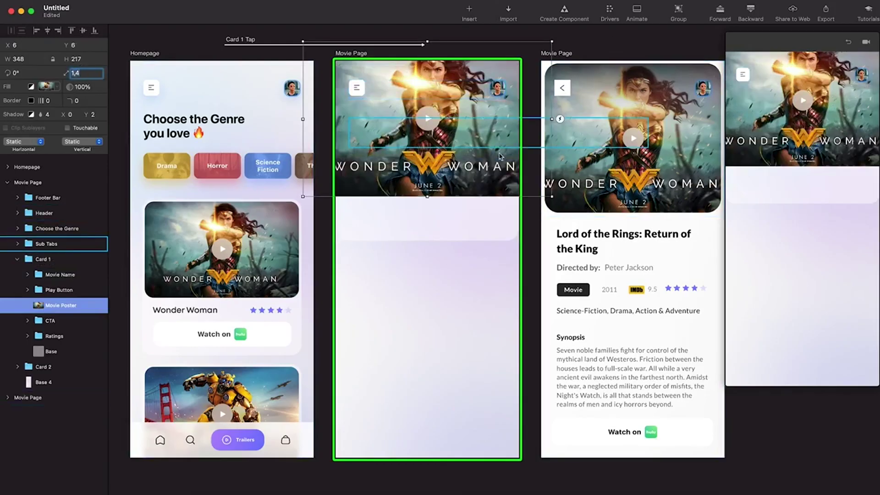
type("0")
key("BackSpace")
type("1,4")
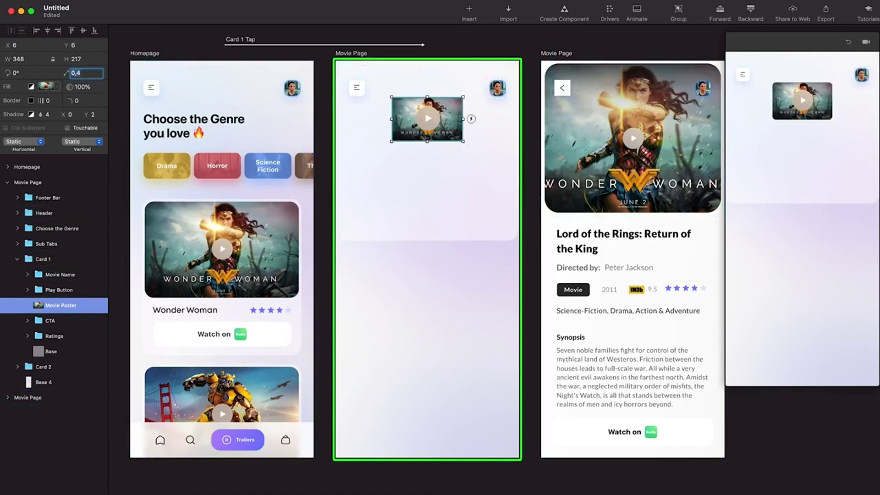
Step: Align the enlarged Movie Poster with the artboard's top edge and nudge it down to Y 51,4
left_click(72, 31)
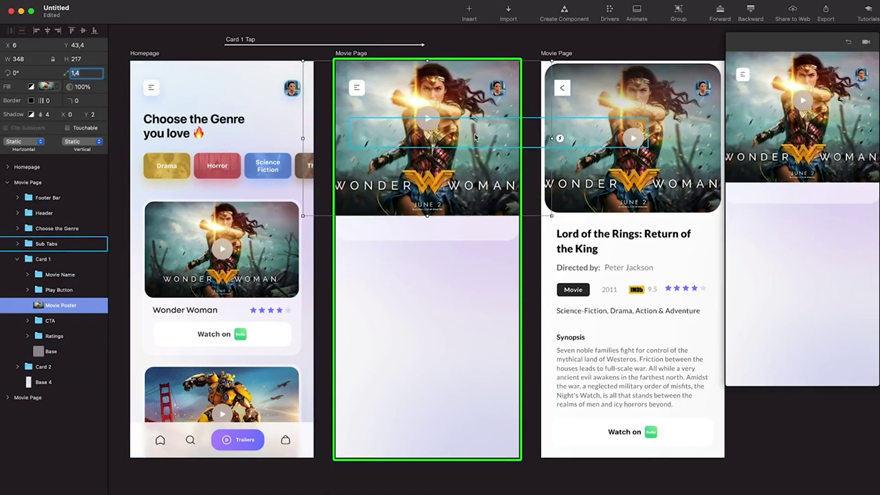
left_click(479, 181)
key("Down")
key("Down")
key("Down")
key("Down")
key("Down")
key("Down")
key("Down")
key("Down")
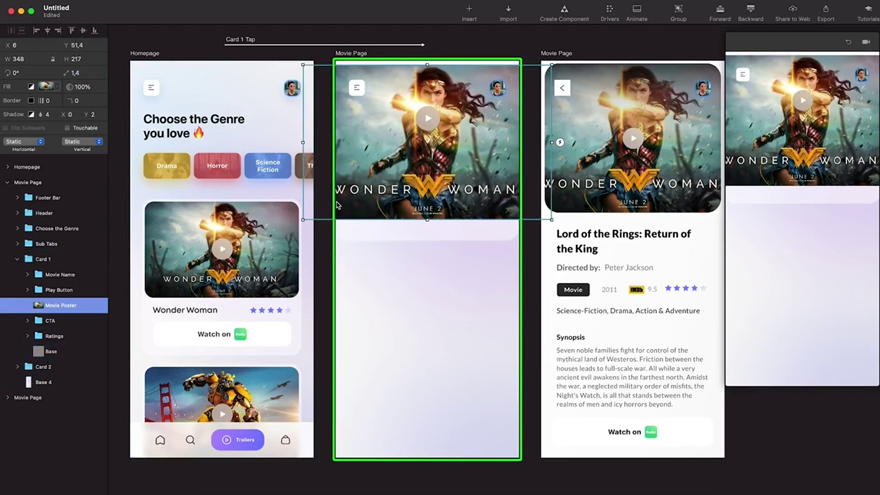
Step: Group the Movie Poster layer and name the group Poster Border
key("super+g")
double_click(58, 304)
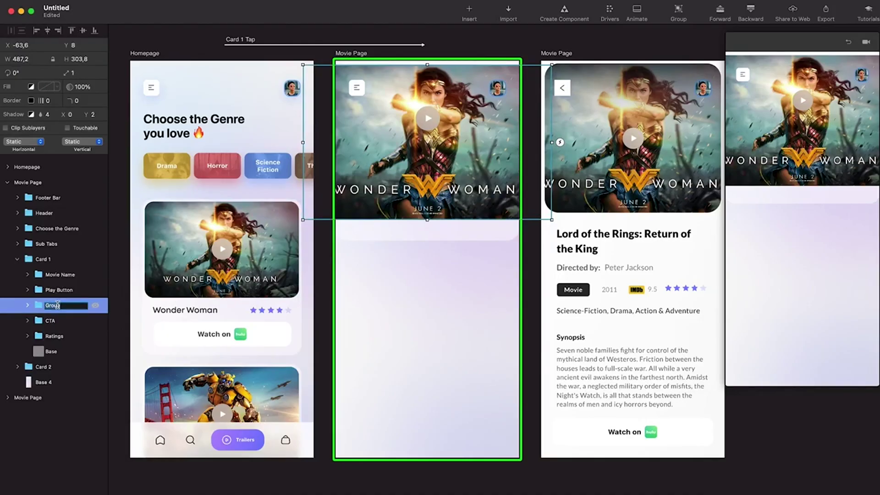
type("P")
type("oster Gr")
type("Border")
key("Return")
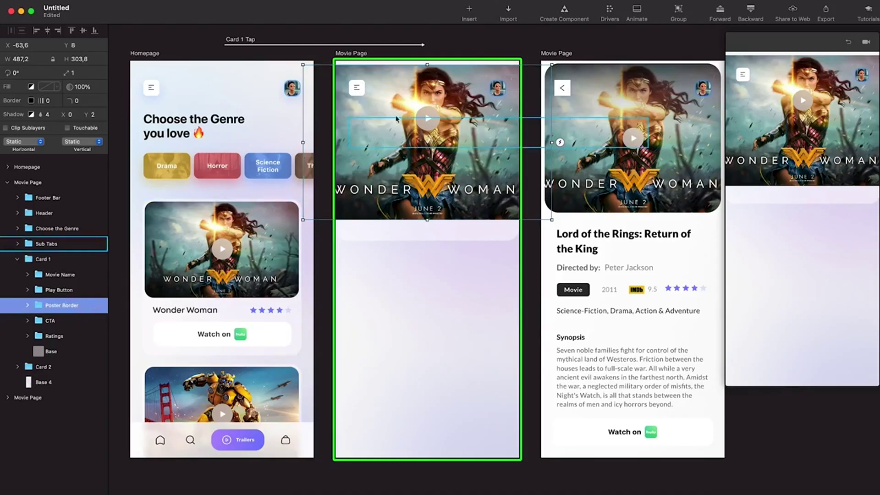
Step: Crop the poster by narrowing Poster Border to 347 wide at X 7, clipping its sublayers and giving it a corner radius of 20
left_click_drag(303, 143, 339, 141)
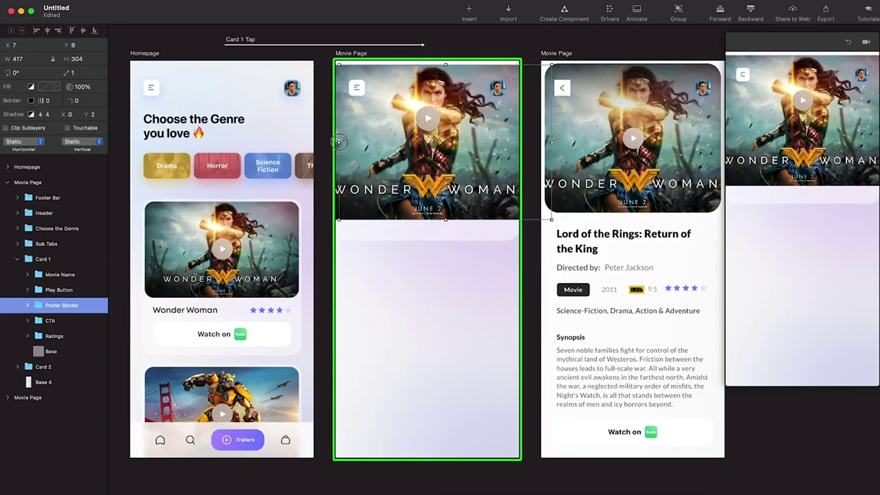
left_click_drag(551, 142, 517, 142)
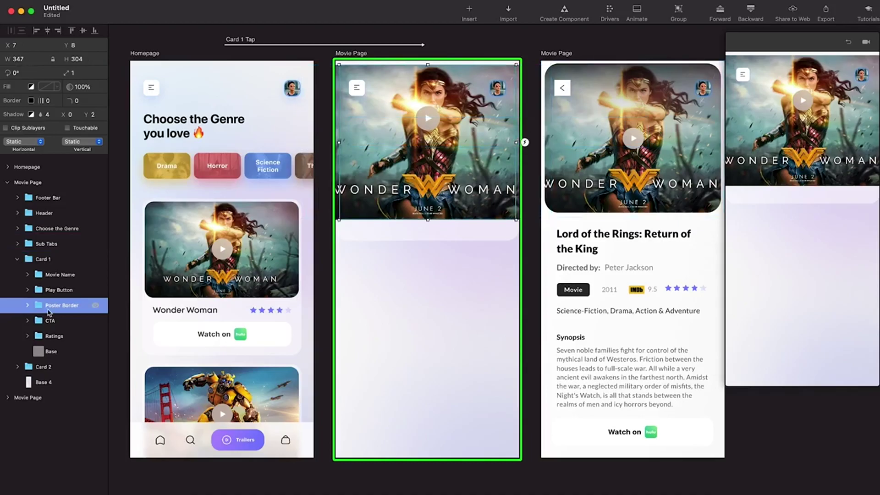
left_click(35, 131)
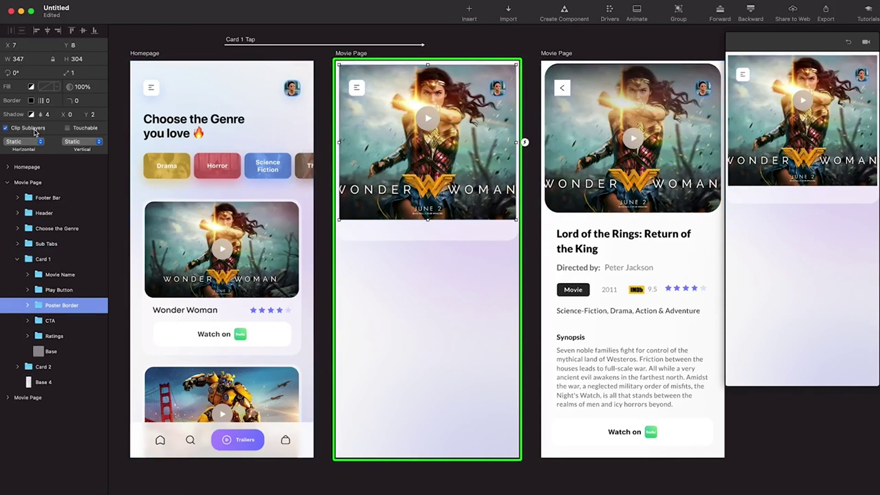
left_click(82, 100)
type("20")
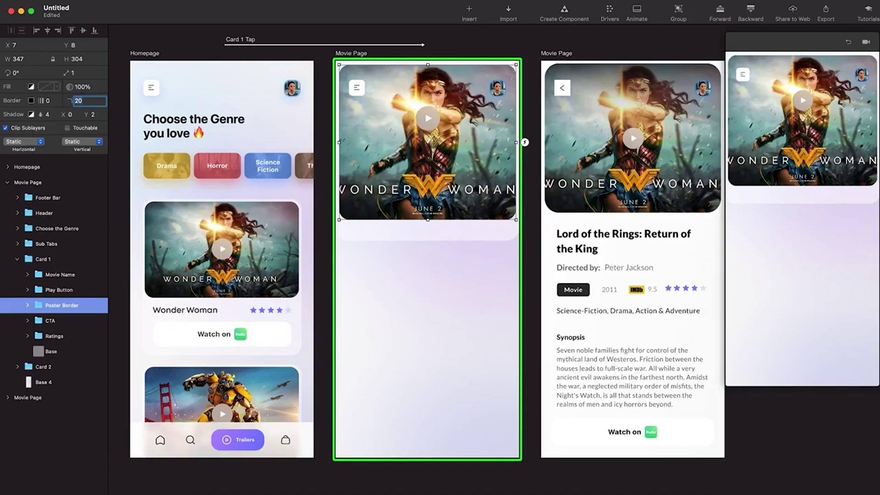
Step: Shorten Card 1's Base layer to end just below the poster, and switch to Figma to check the Movie Page design
left_click(448, 236)
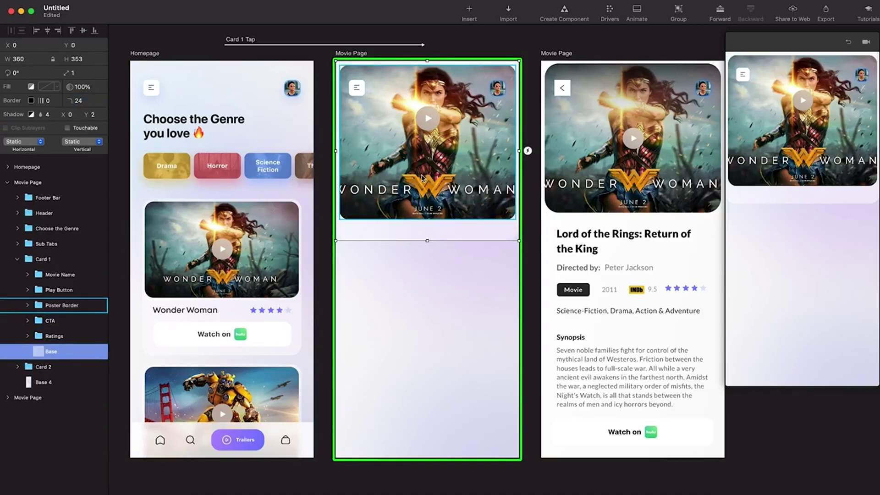
left_click_drag(426, 241, 428, 226)
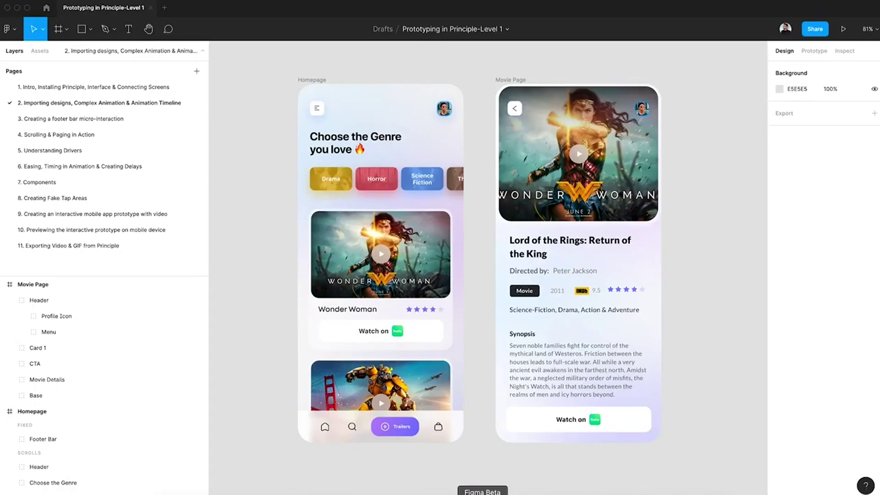
scroll(688, 218, "up", 3)
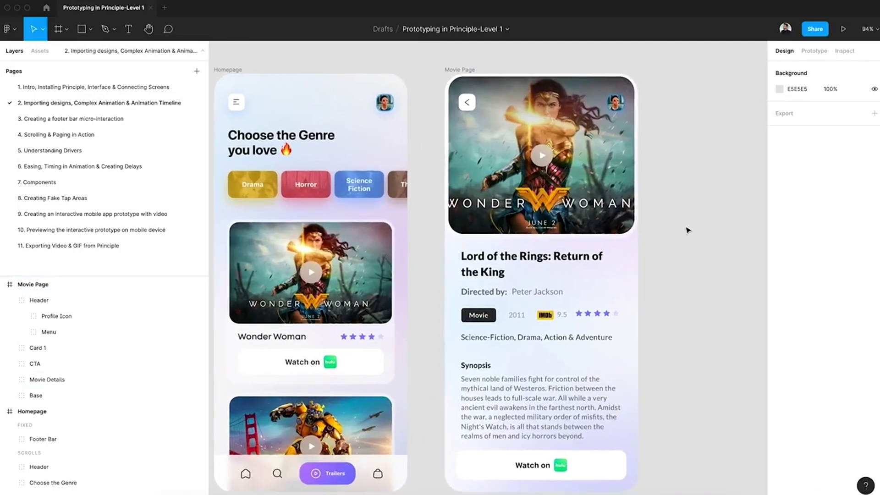
scroll(688, 230, "down", 1)
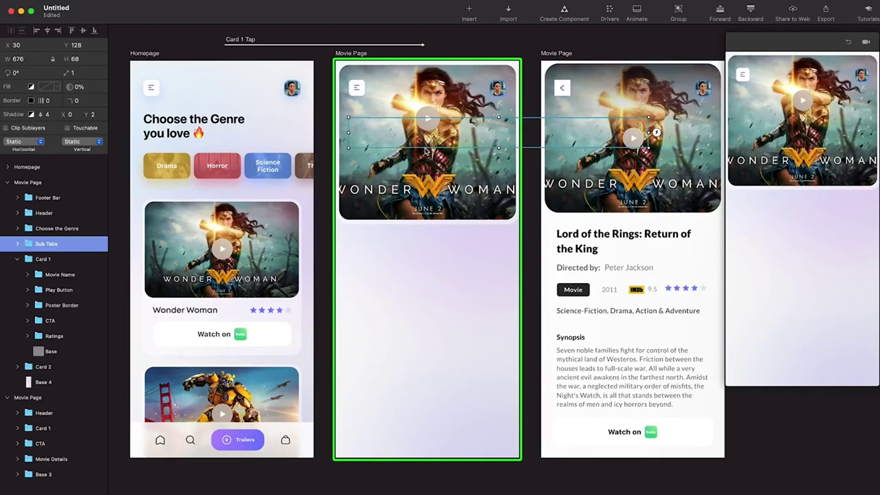
Step: Back in Principle, copy the Movie Details and CTA groups from the original Movie Page into the duplicated artboard
left_click(624, 285)
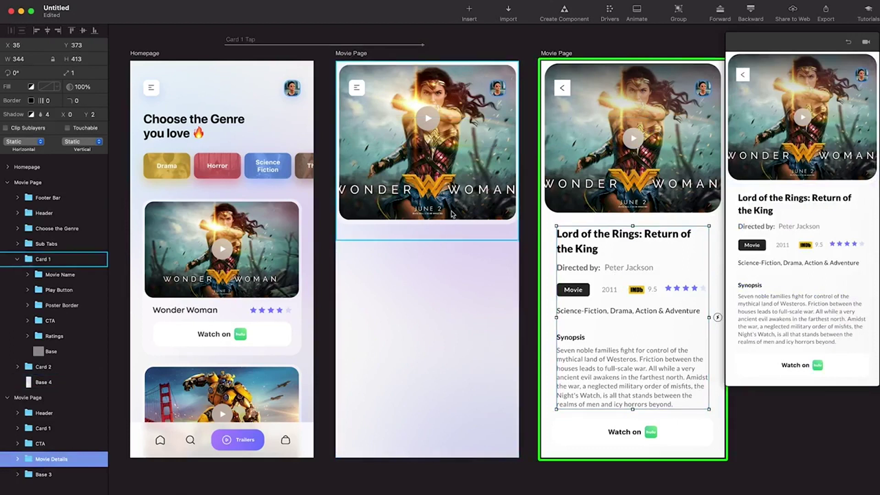
left_click(475, 232)
key("super+v")
left_click(628, 433)
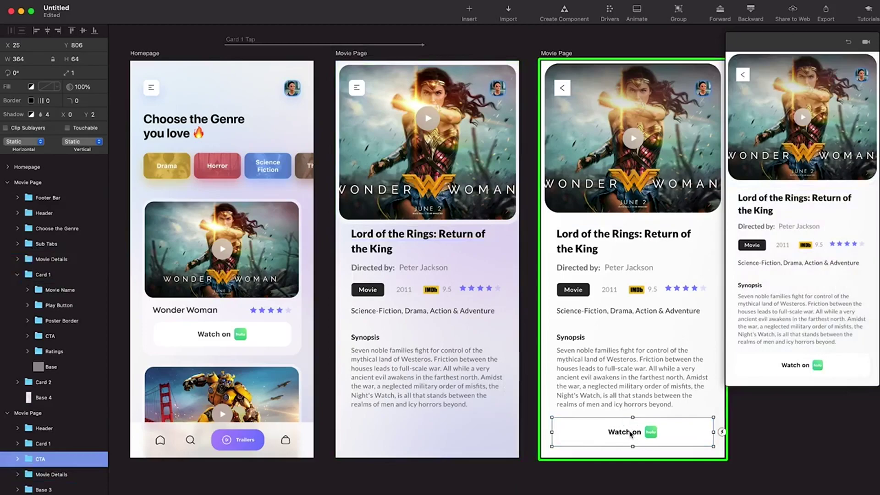
key("super+c")
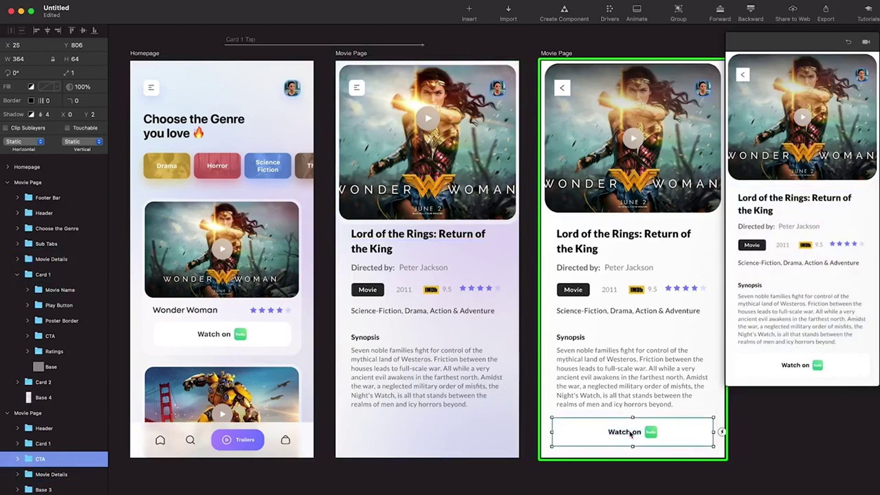
left_click(433, 262)
key("super+v")
left_click(434, 263)
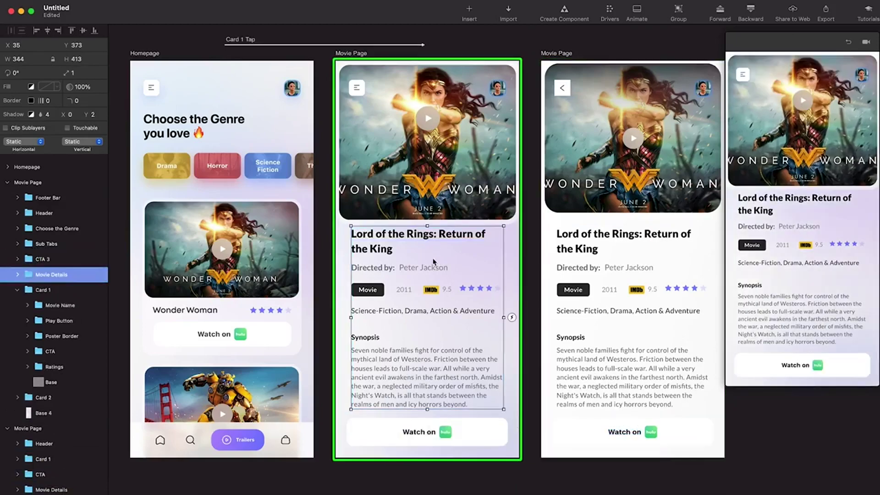
Step: Shorten the Poster Border group to a height of 291 and Card 1's Base layer to a height of 309
left_click(430, 188)
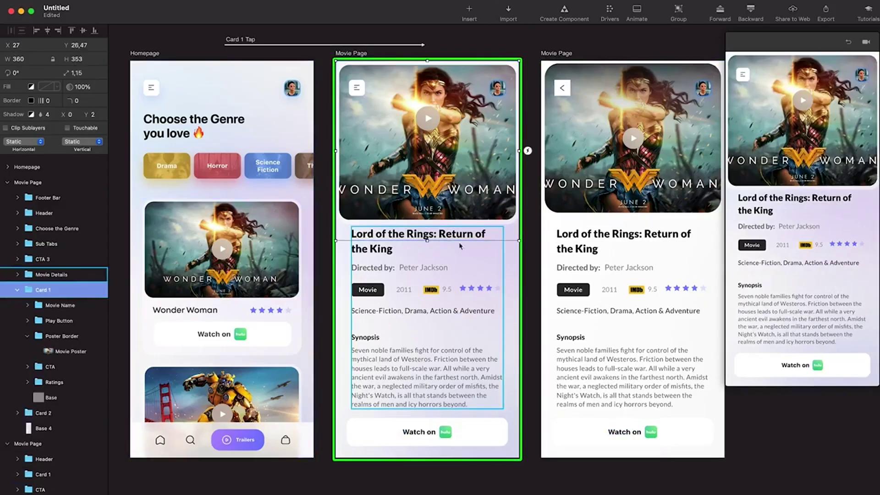
left_click(68, 338)
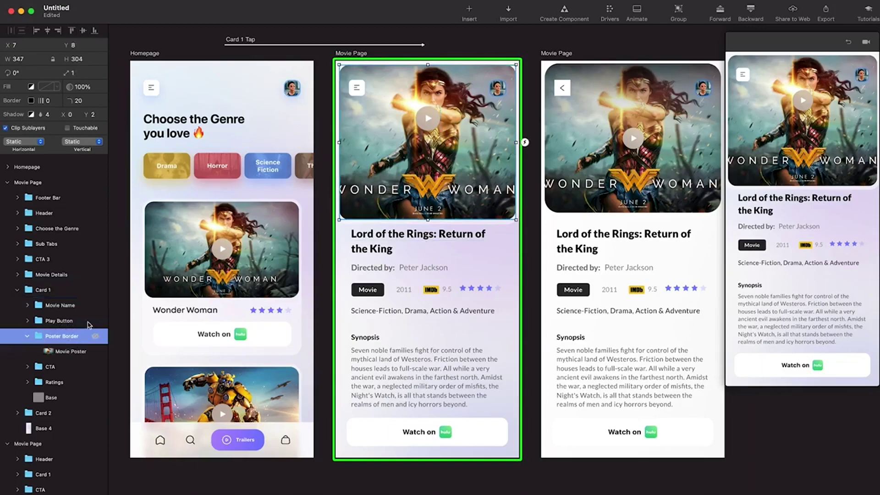
left_click_drag(428, 219, 427, 212)
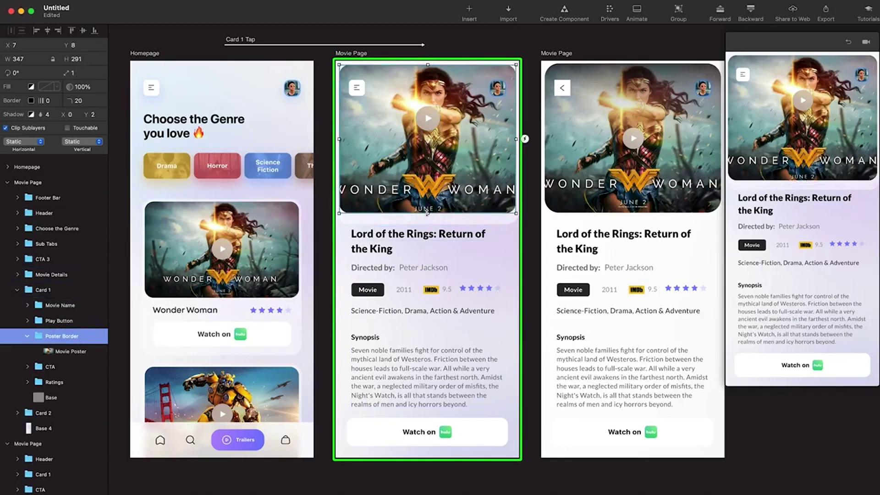
left_click(51, 398)
left_click_drag(427, 224, 427, 218)
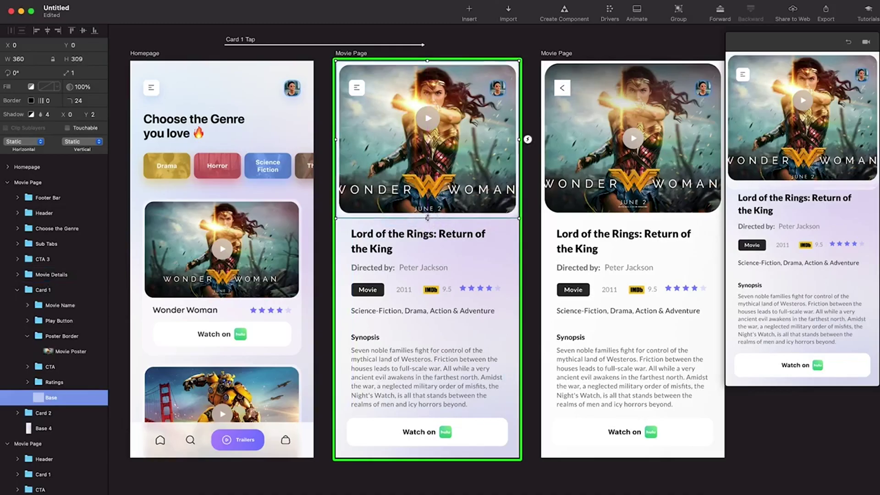
left_click(537, 237)
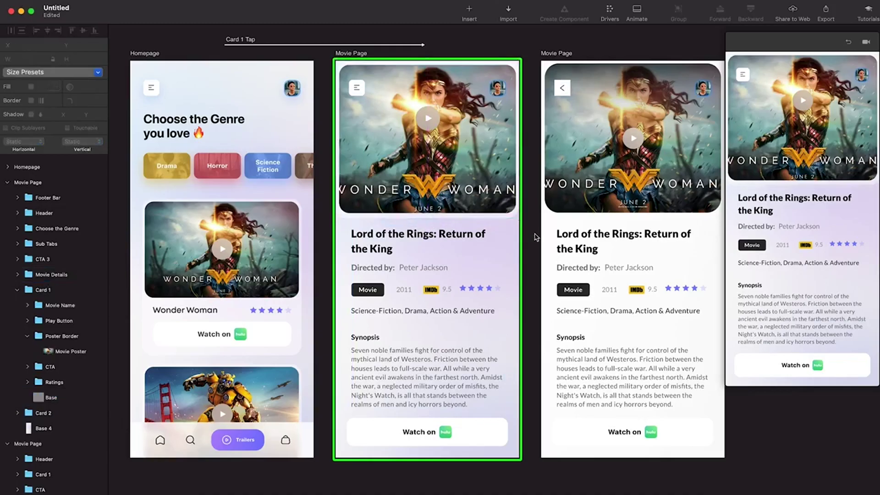
Step: Copy the Movie Details group from the duplicated Movie Page into the Homepage artboard
left_click(455, 315)
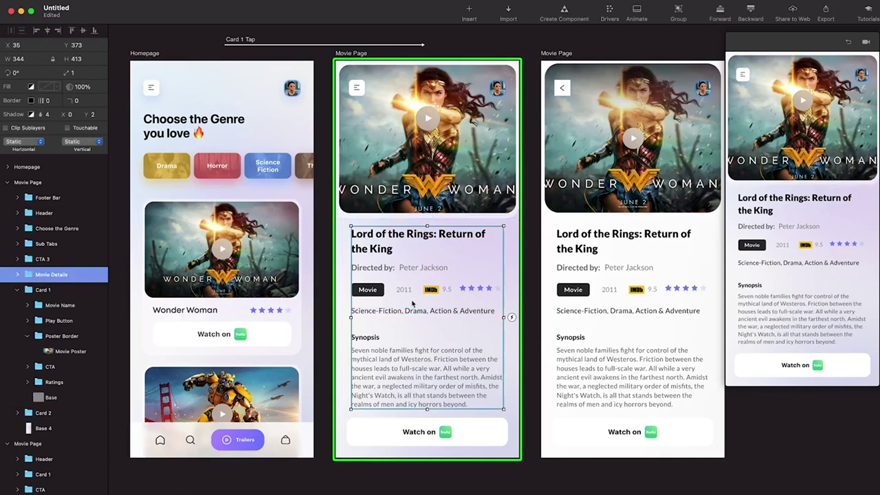
scroll(449, 288, "left", 2)
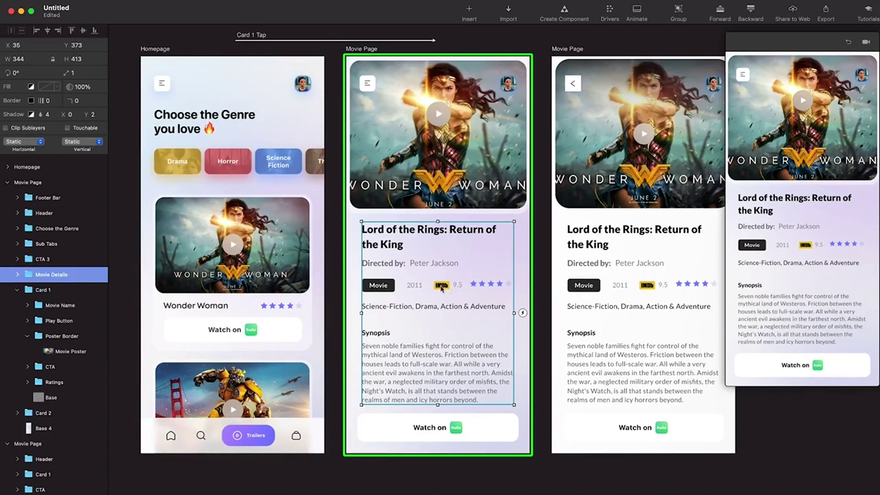
left_click(248, 266)
key("super+v")
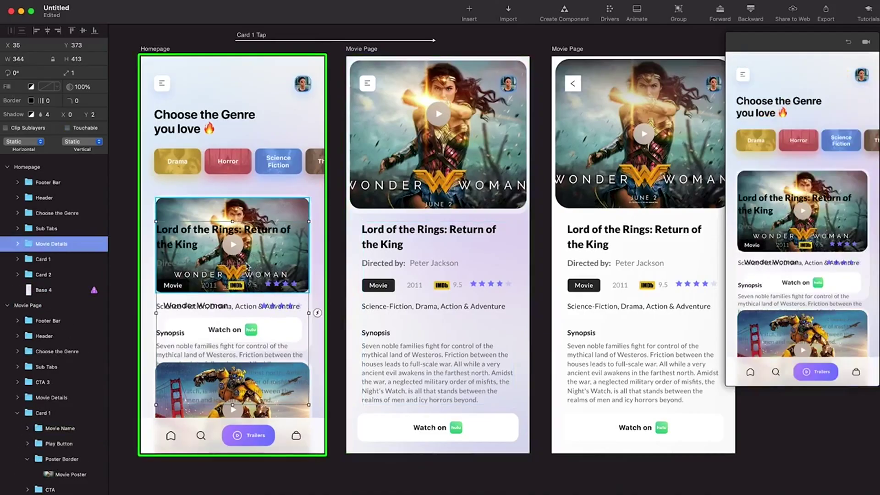
Step: Move the Homepage's Movie Details group down to Y 473 and set its opacity to 0%
key("shift+Down")
key("shift+Down")
key("shift+Down")
key("shift+Down")
key("shift+Down")
key("shift+Down")
key("shift+Down")
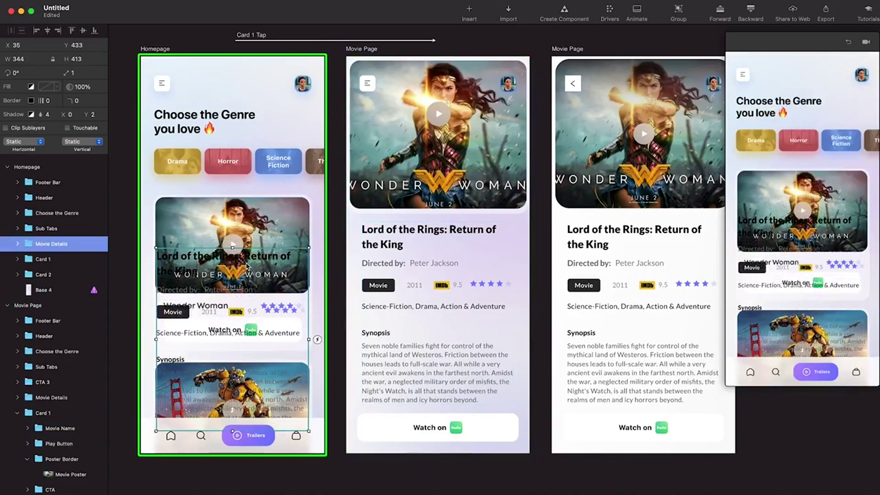
left_click(78, 87)
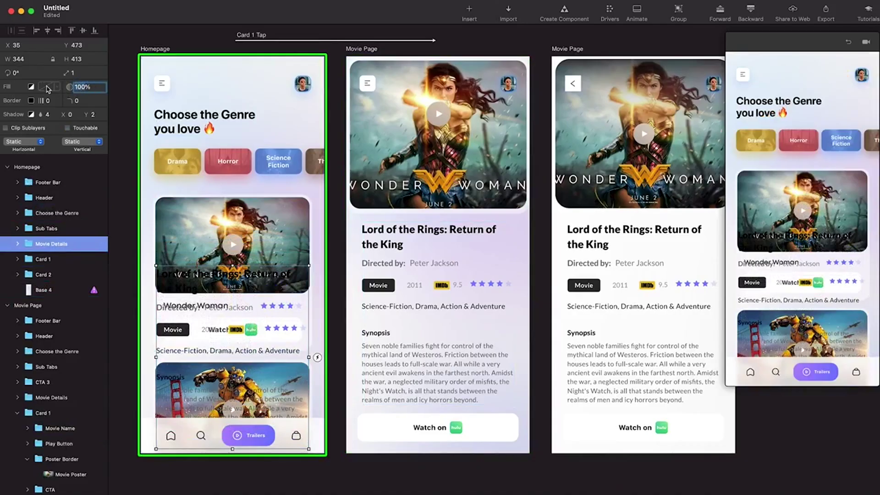
type("0")
key("Return")
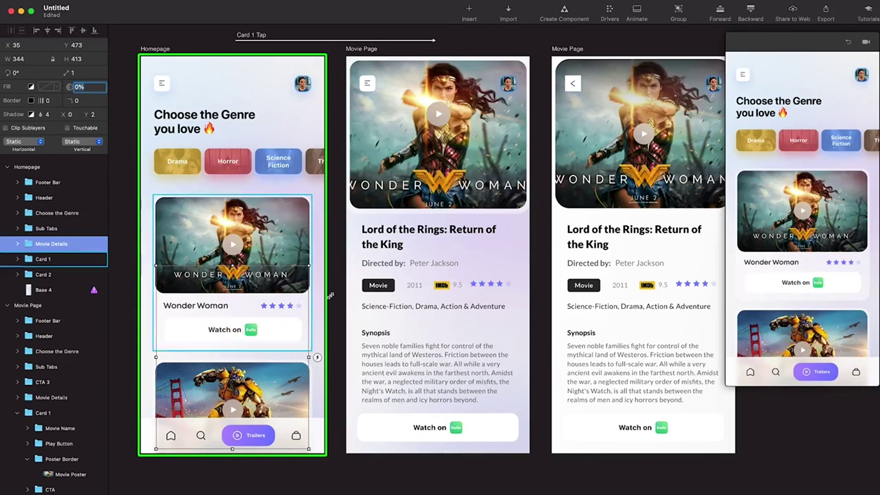
Step: Copy the CTA 3 group from the duplicated Movie Page into the Homepage artboard
left_click(450, 428)
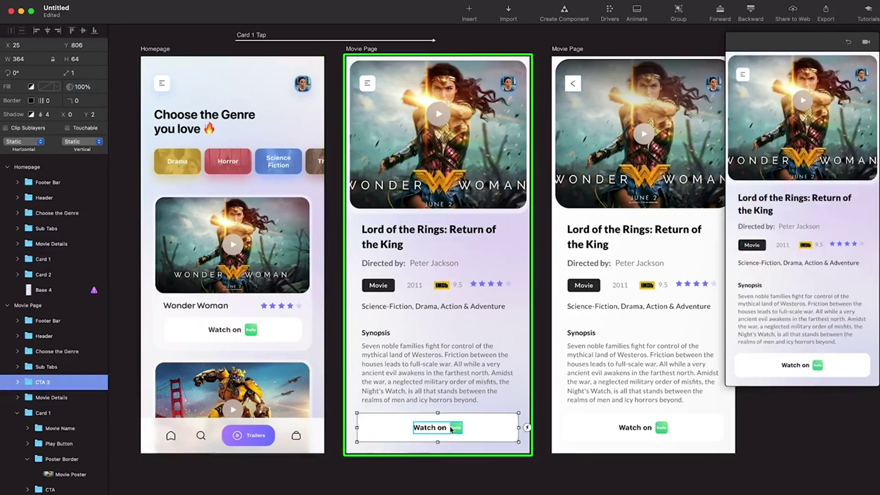
left_click(239, 433)
key("super+v")
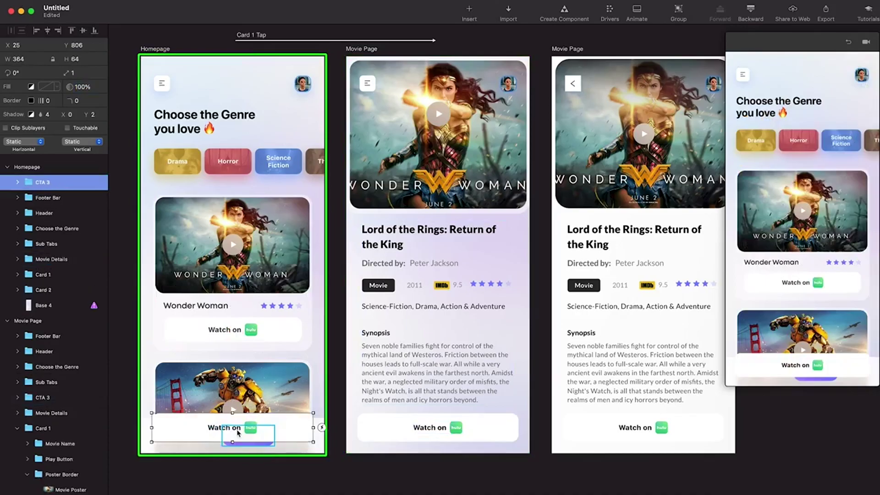
Step: Move the Homepage's CTA 3 group down to Y 896, below the artboard edge, and set its opacity to 0%
key("shift+Down")
key("shift+Down")
key("shift+Down")
key("shift+Down")
key("shift+Down")
key("shift+Down")
key("shift+Down")
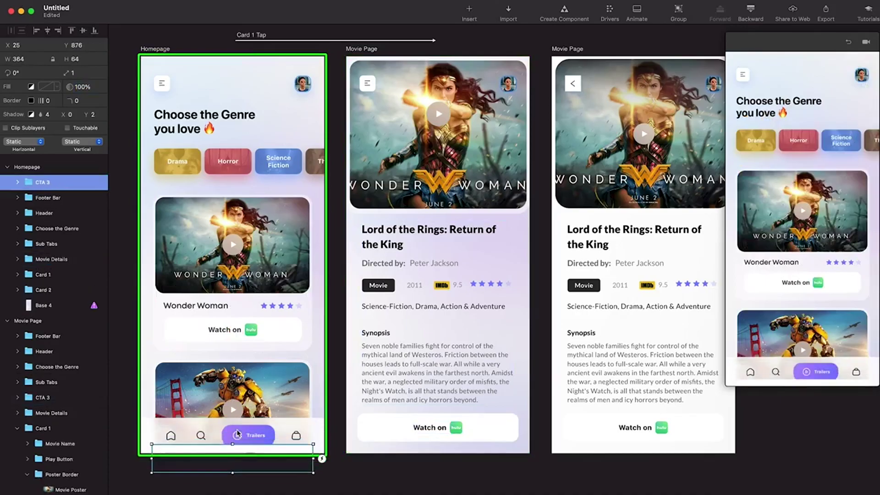
key("shift+Down")
key("shift+Down")
left_click_drag(66, 86, 4, 83)
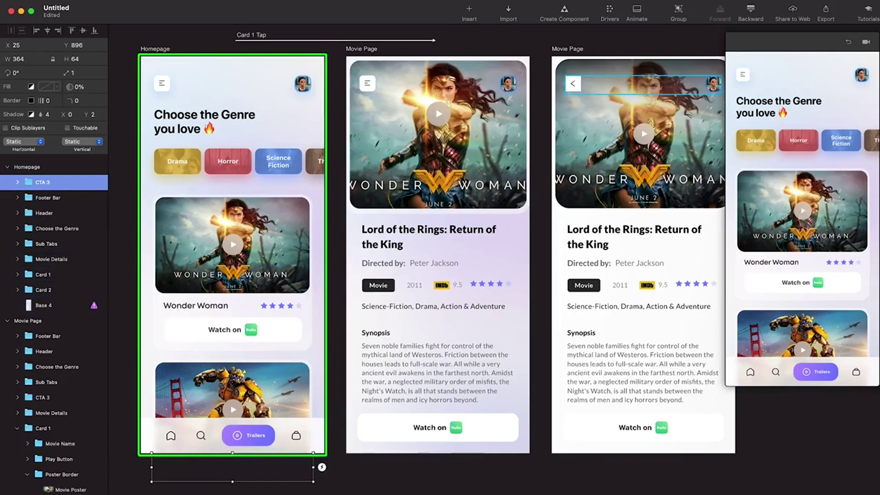
Step: Play the card transition in the preview and rotate the top bar of the Movie Page's menu icon to -40°
left_click(808, 211)
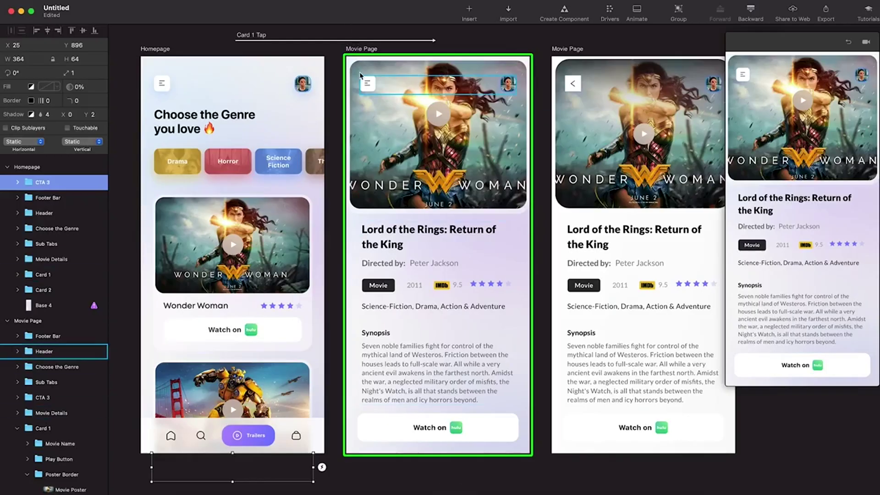
scroll(359, 75, "up", 10)
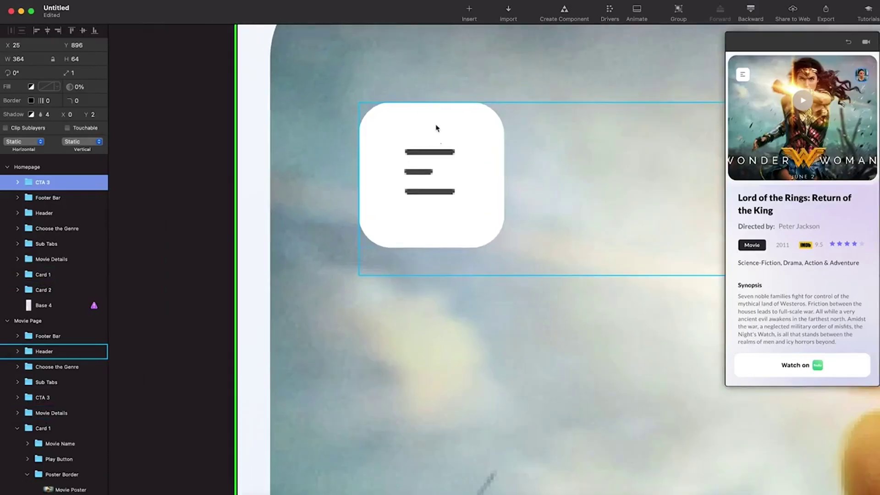
left_click(437, 151, "super")
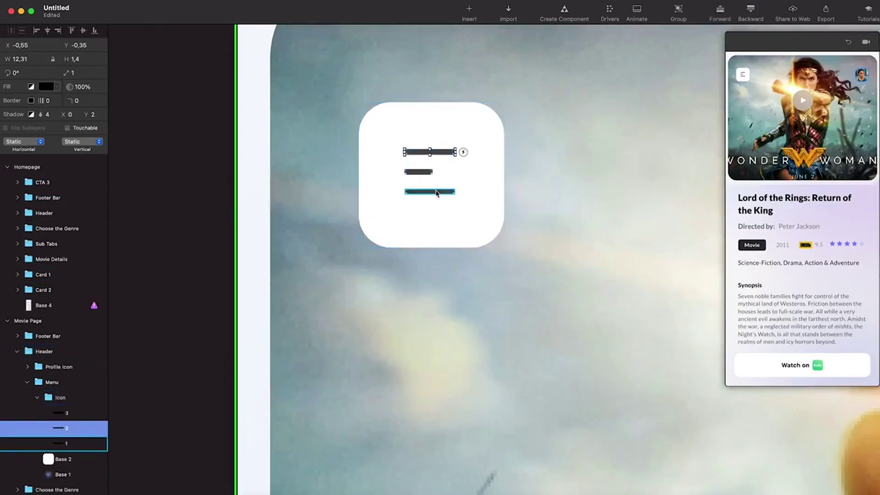
left_click(22, 74)
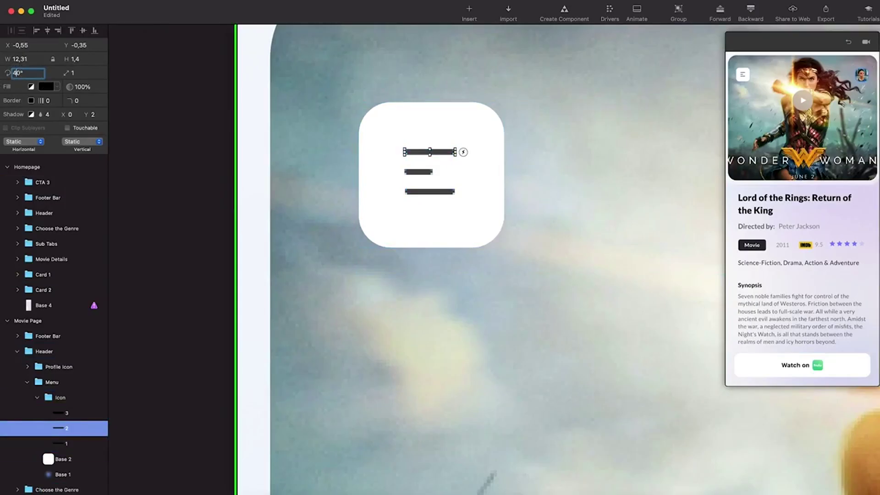
key("Return")
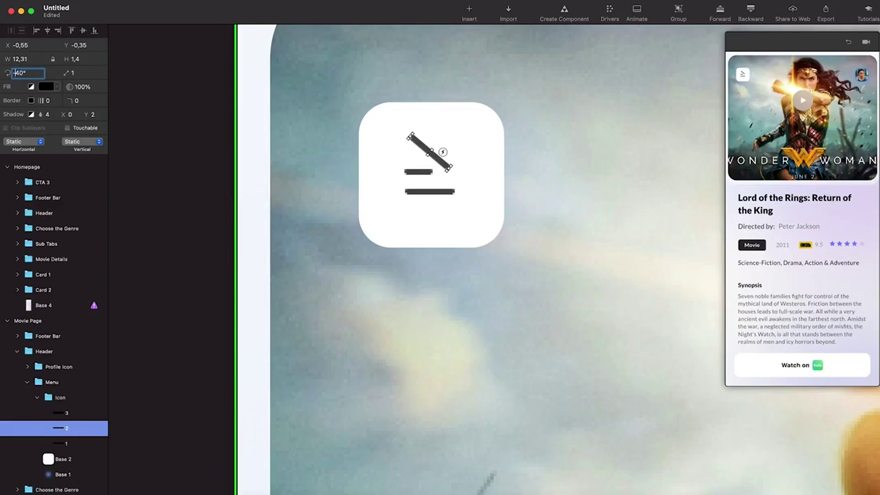
type("-")
key("Return")
Step: Rotate the bottom bar of the Movie Page's menu icon to 40° and fade out its short middle bar completely
left_click(447, 193)
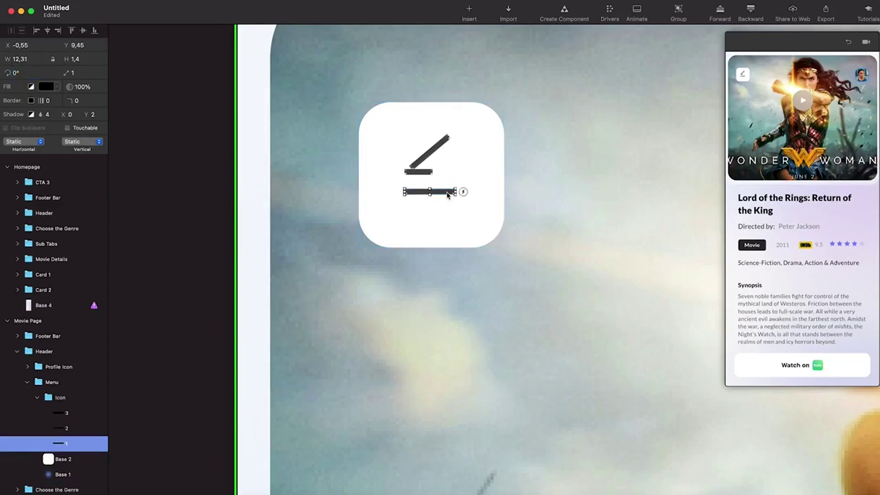
left_click(14, 74)
type("40")
key("Return")
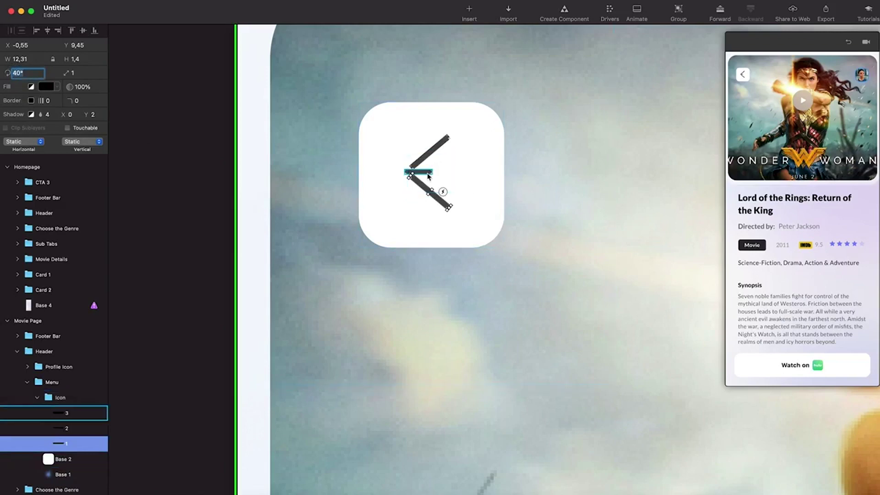
left_click(405, 170)
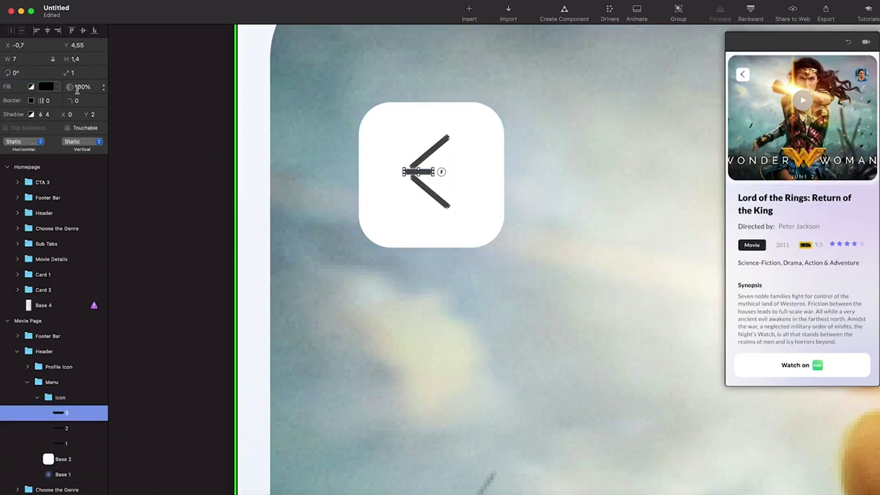
left_click_drag(75, 88, 1, 94)
Step: Nudge the icon's top bar down to Y 0,65 and its bottom bar up until their ends meet as a back arrow
left_click(430, 151)
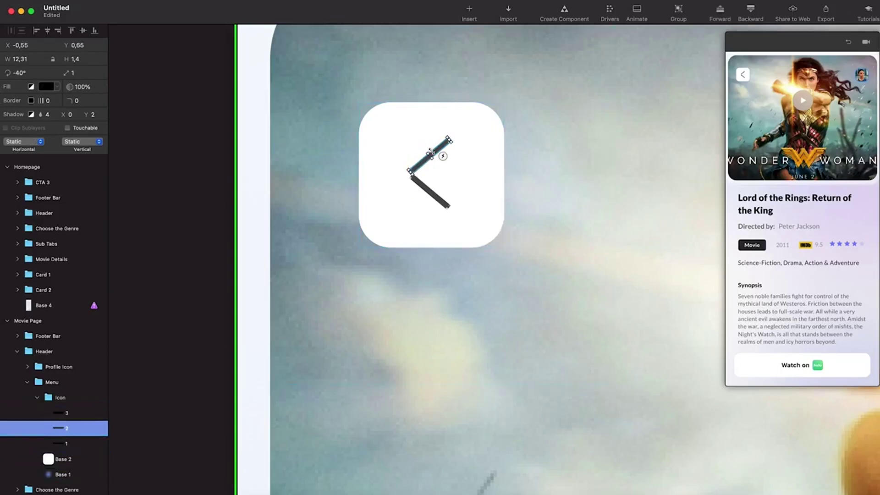
left_click(430, 192)
key("Up")
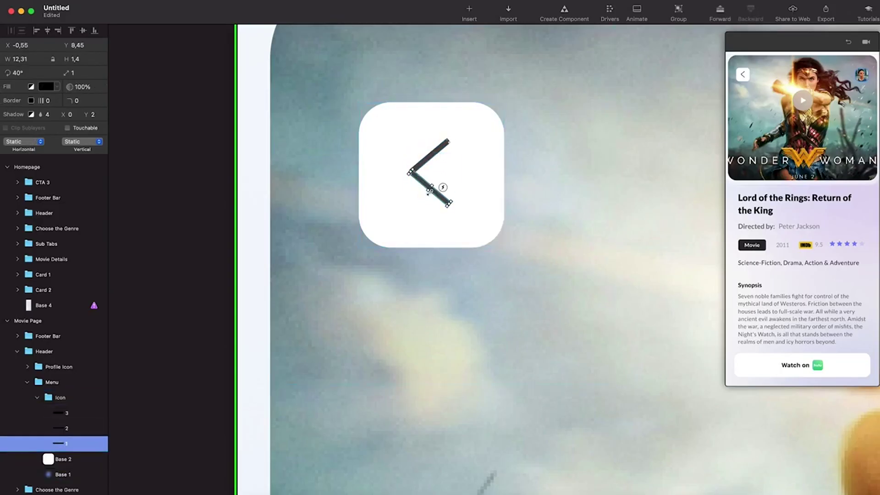
left_click(430, 216)
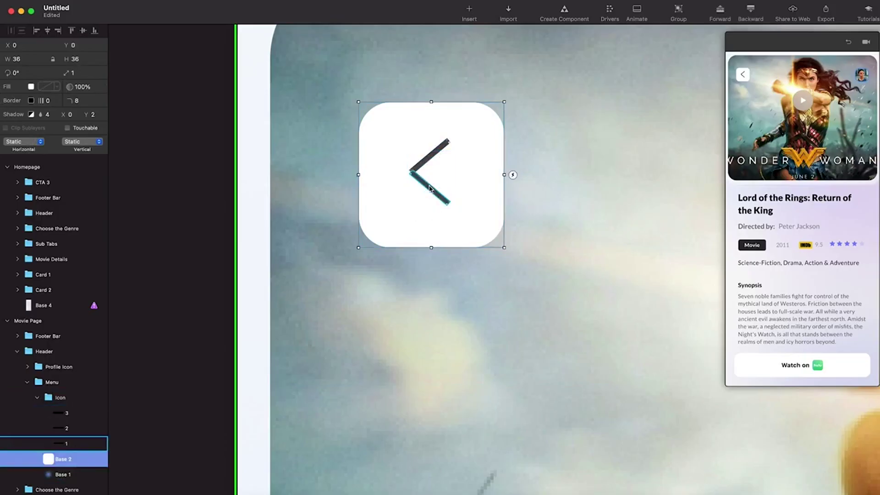
left_click(429, 187)
left_click(424, 216)
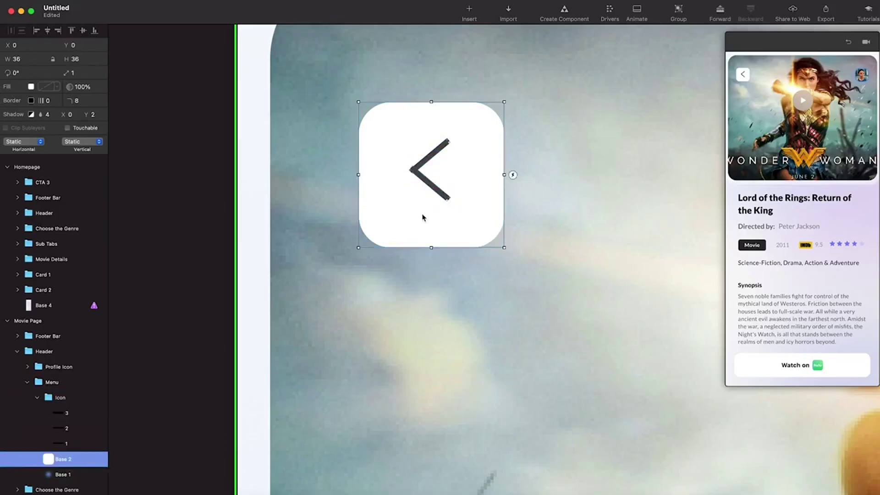
Step: Set the scale of the Movie Page's back-arrow Icon group to 0,7
left_click(434, 189)
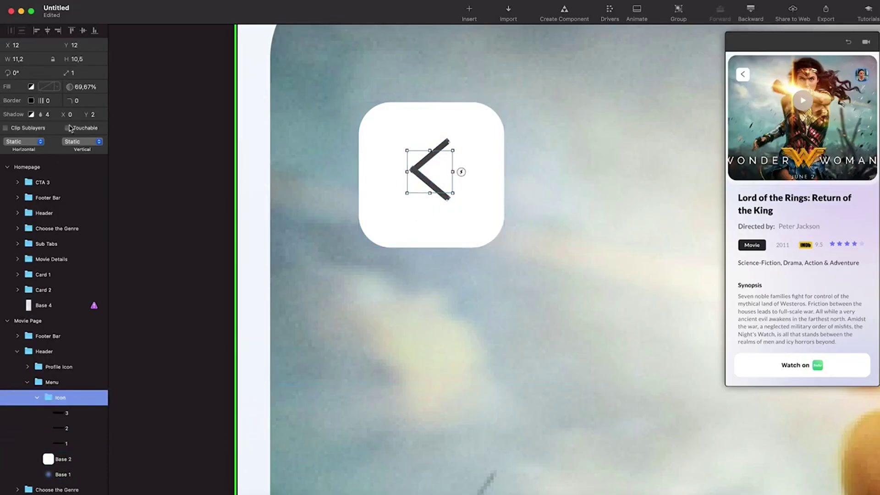
left_click(83, 73)
type("0.7")
key("Return")
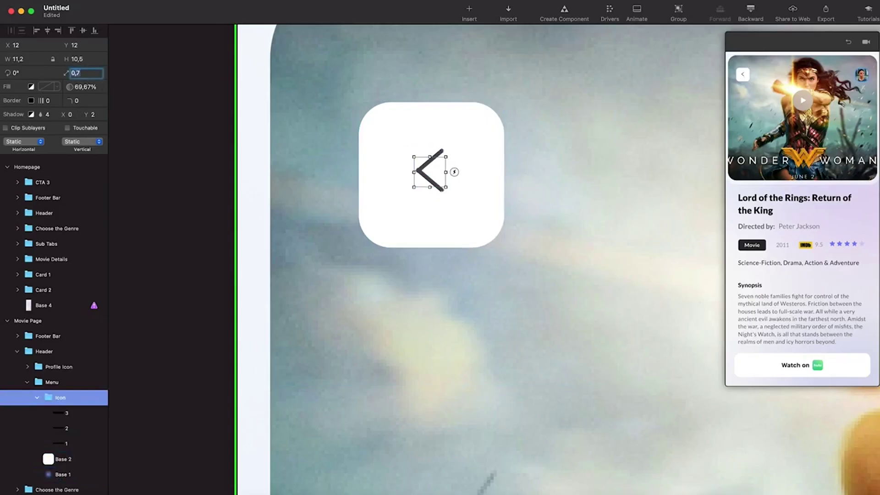
left_click_drag(423, 179, 422, 177)
scroll(423, 175, "down", 3)
left_click(325, 184)
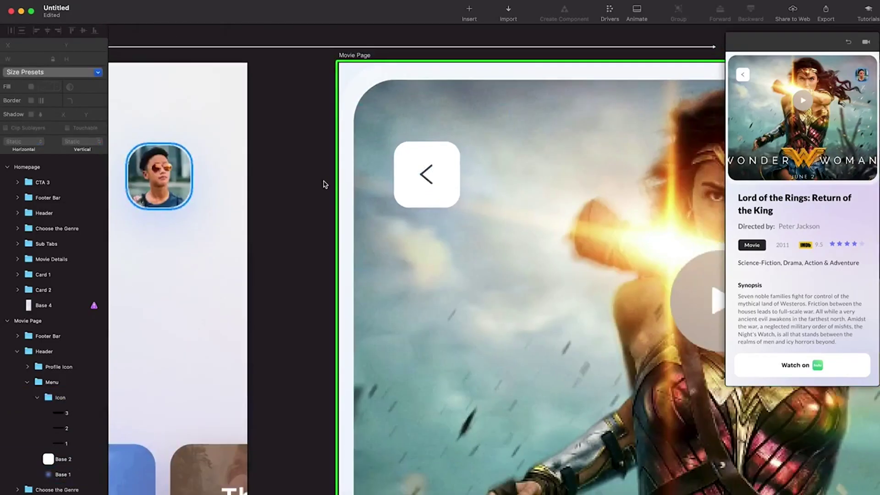
Step: Delete the extra white-background Movie Page artboard and replay the Wonder Woman card transition in the preview
scroll(325, 184, "down", 5)
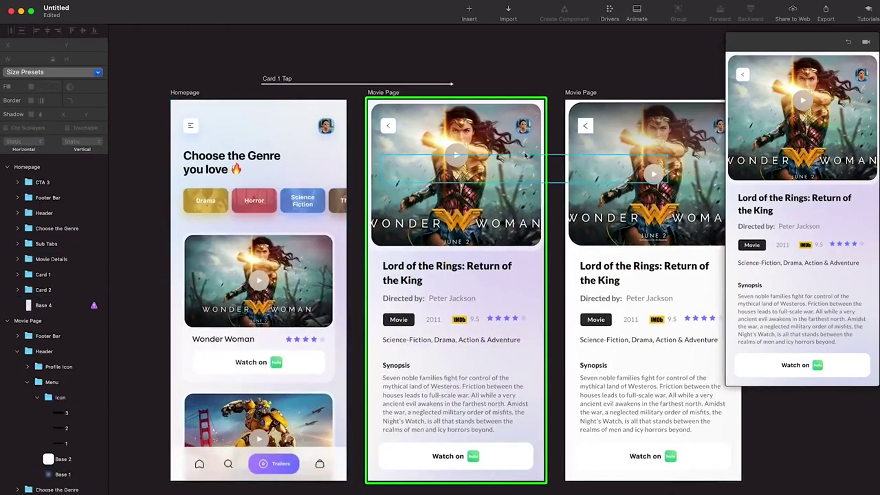
scroll(463, 156, "left", 1)
scroll(419, 149, "down", 1)
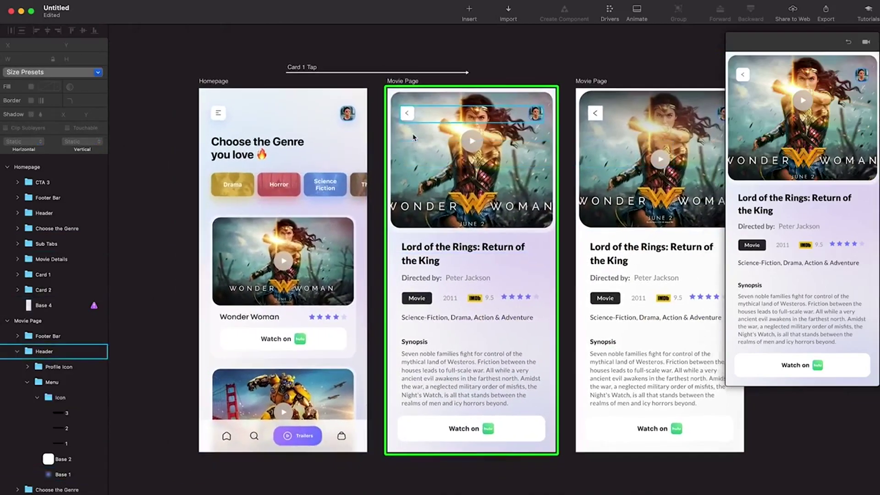
left_click(640, 276)
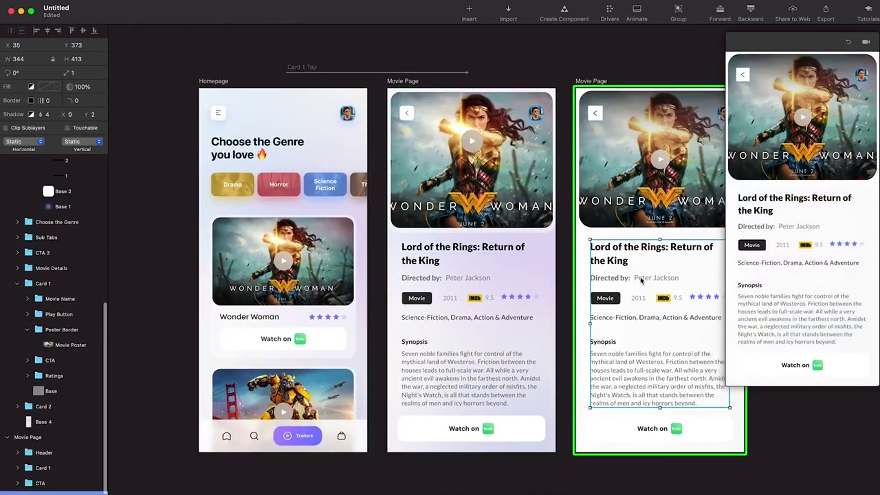
left_click(38, 437)
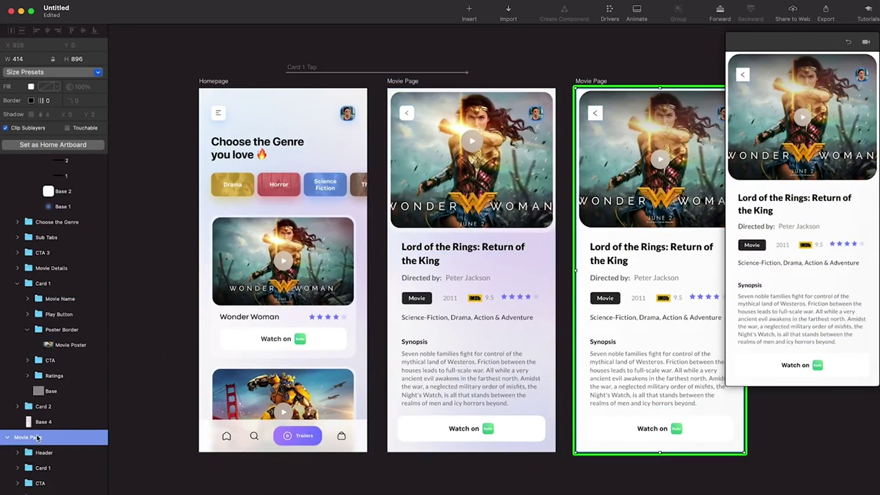
key("BackSpace")
scroll(453, 351, "left", 2)
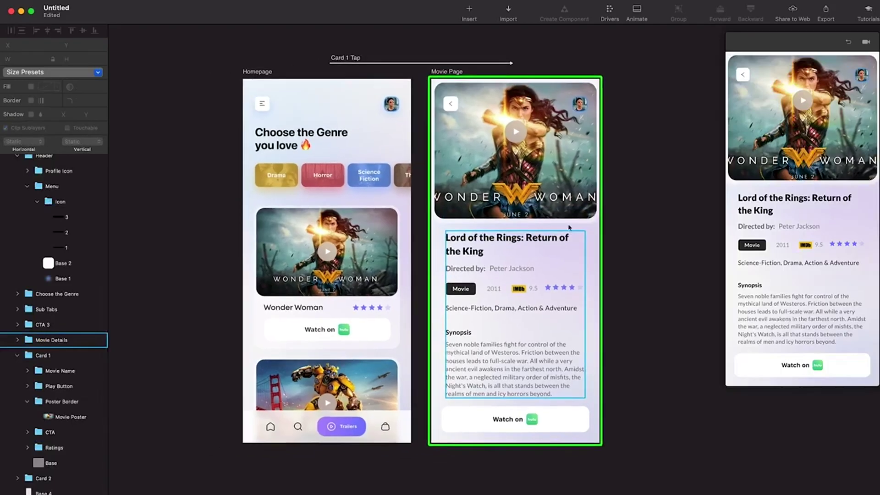
left_click(848, 42)
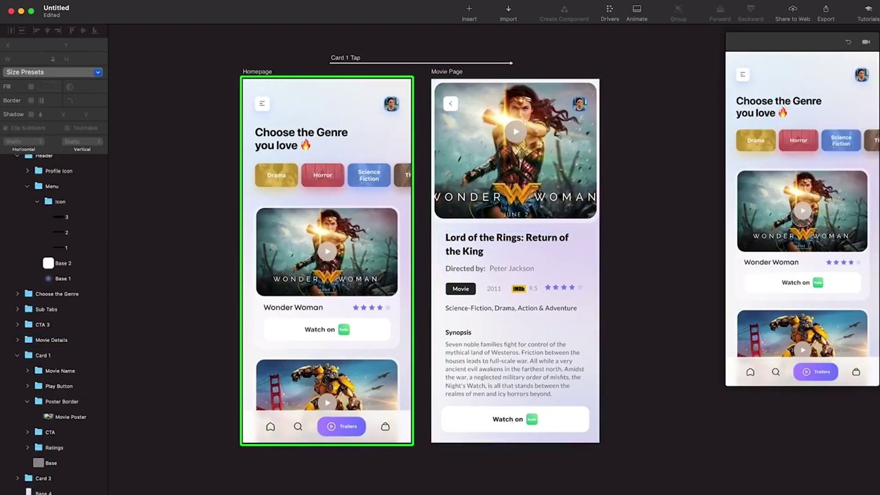
left_click(803, 210)
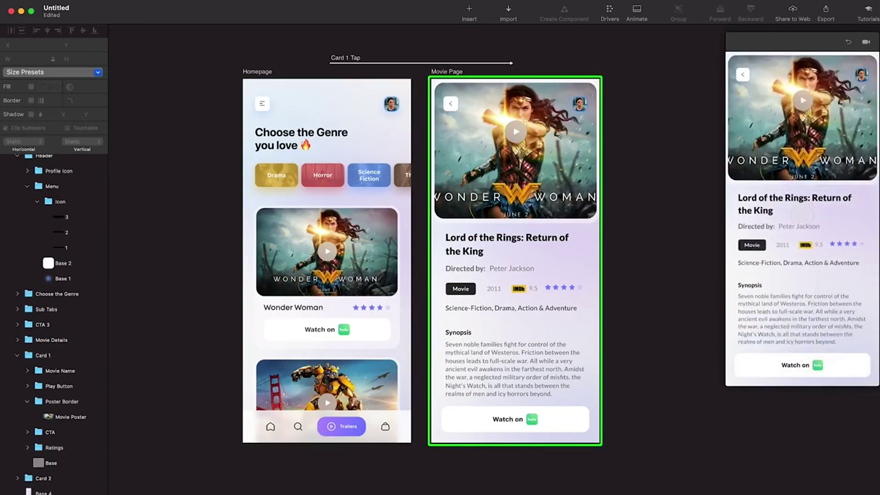
Step: Set the easing of all animated properties in the Card 1 Tap transition to Spring
left_click(433, 64)
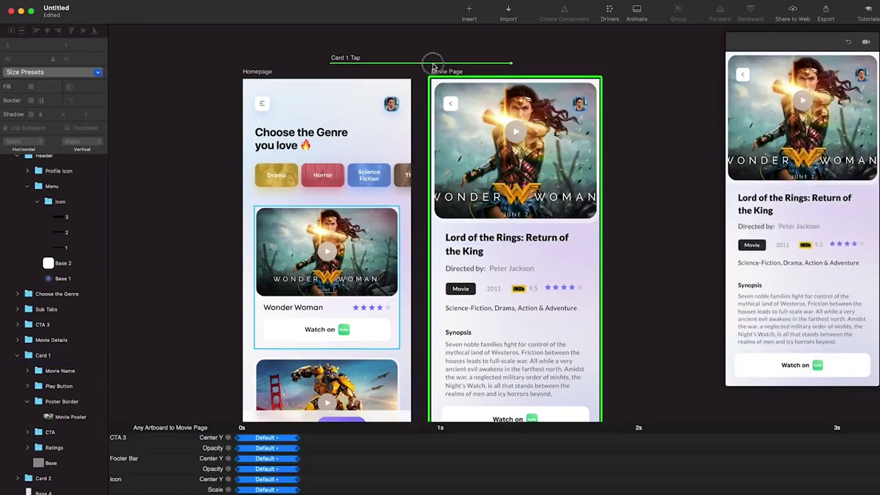
left_click_drag(649, 428, 660, 131)
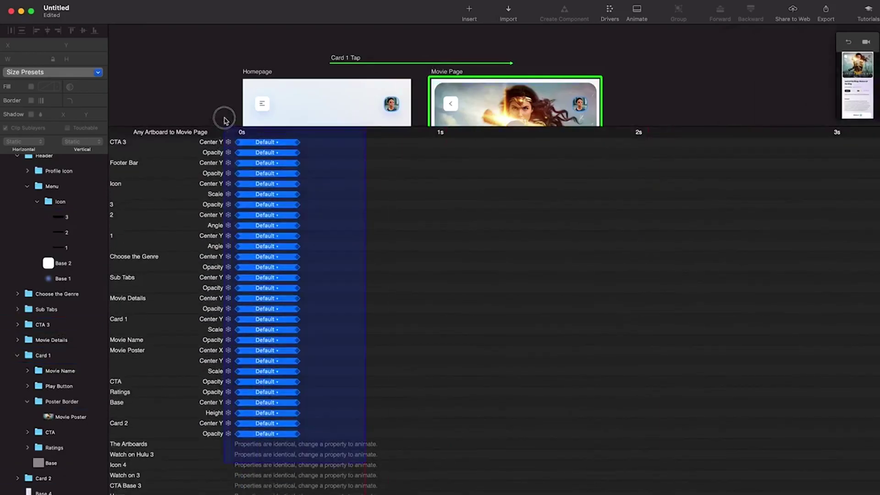
left_click(274, 143)
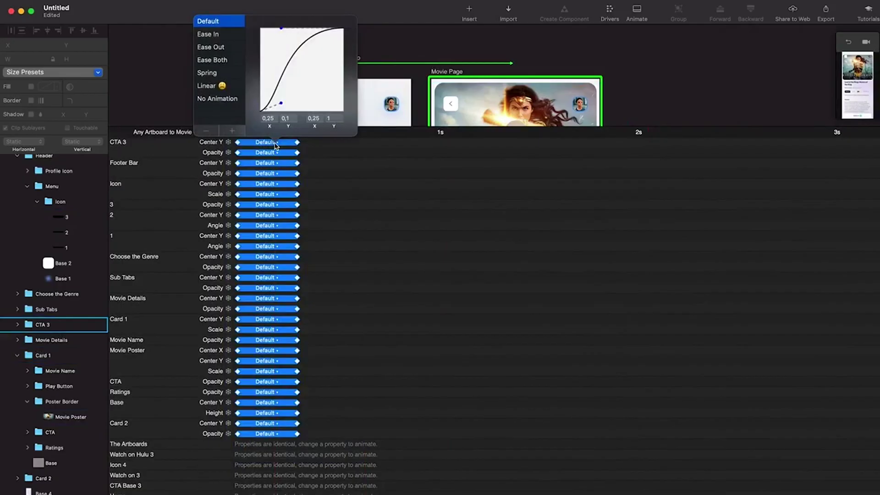
left_click_drag(364, 466, 182, 112)
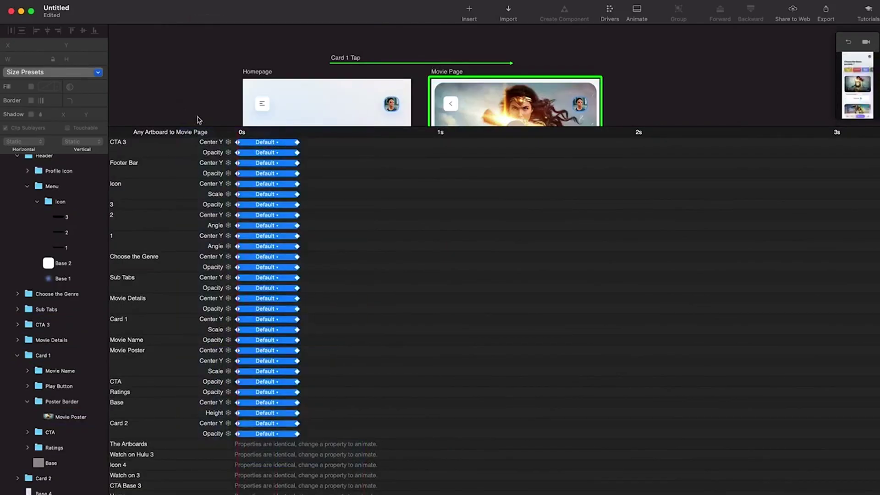
left_click(272, 144)
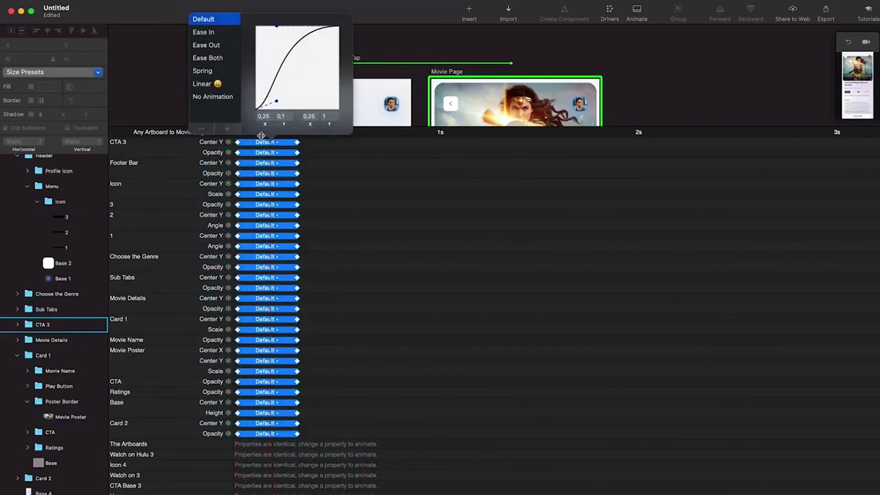
left_click(218, 76)
left_click_drag(505, 138, 517, 391)
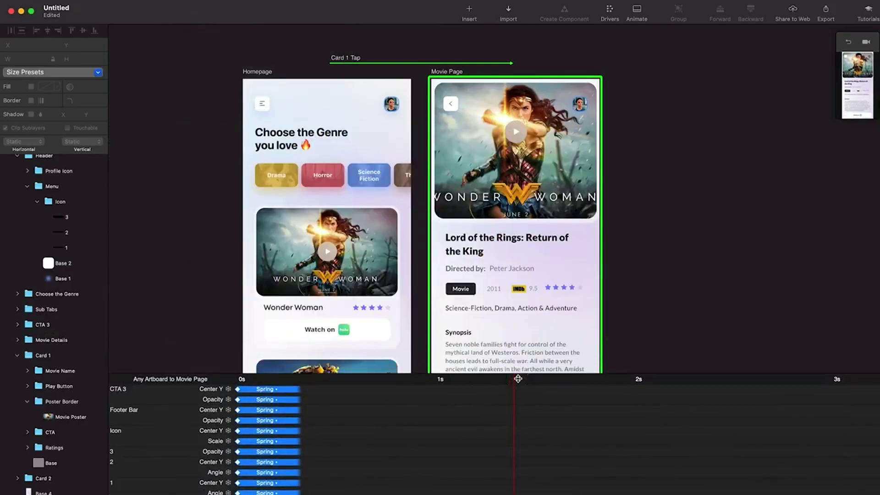
Step: Enlarge and restart the preview, and tap the Wonder Woman card to check the Spring transition
left_click(837, 120)
left_click(849, 45)
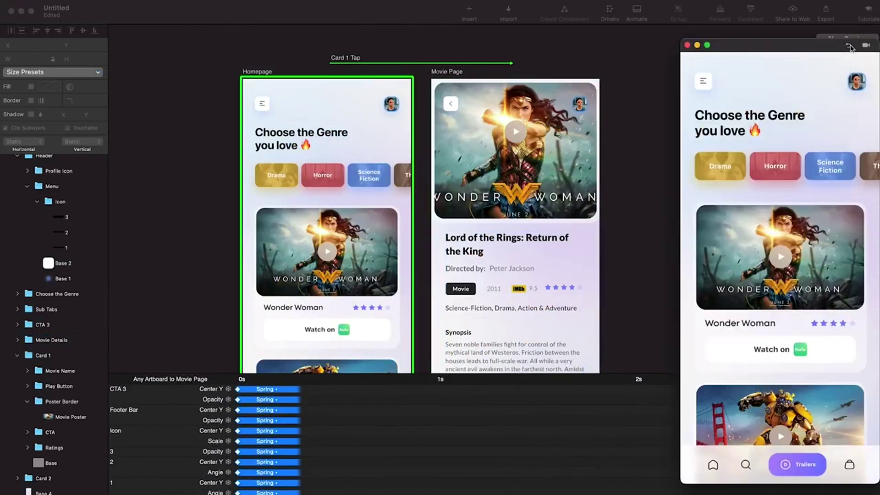
left_click(779, 275)
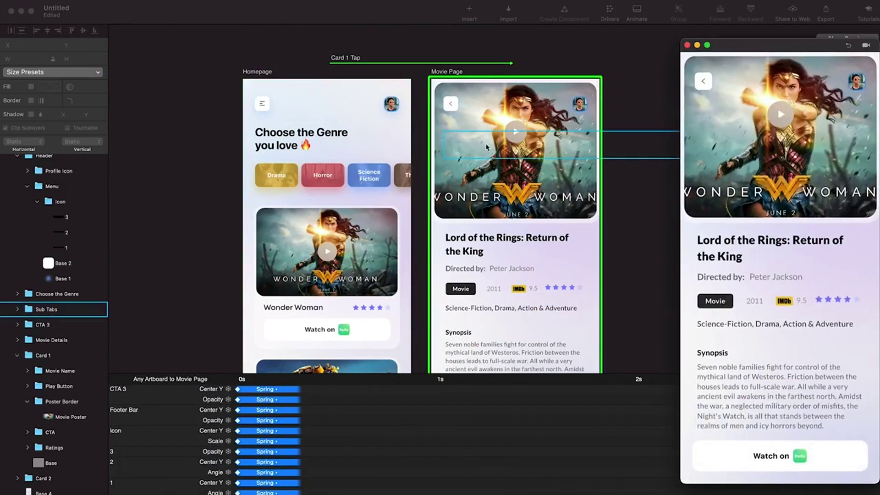
Step: Add a Tap transition from the Movie Page's back-arrow Menu group to the Homepage and test it in the preview
left_click(455, 107)
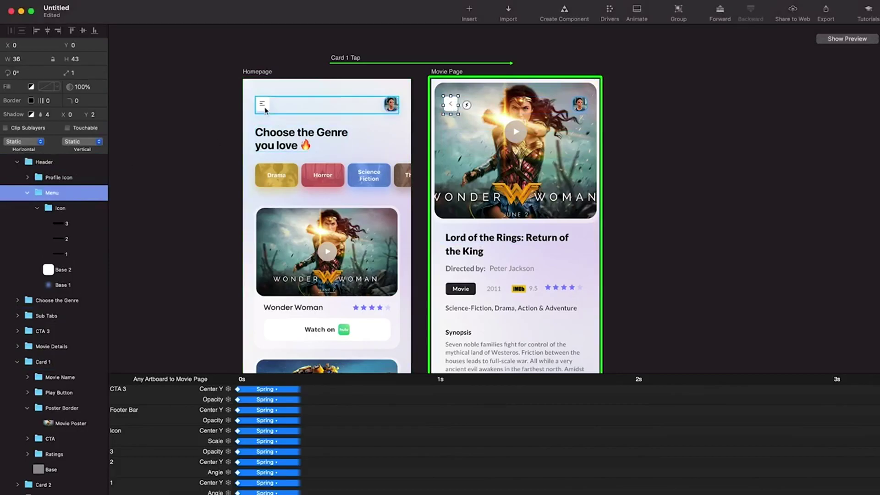
left_click(467, 105)
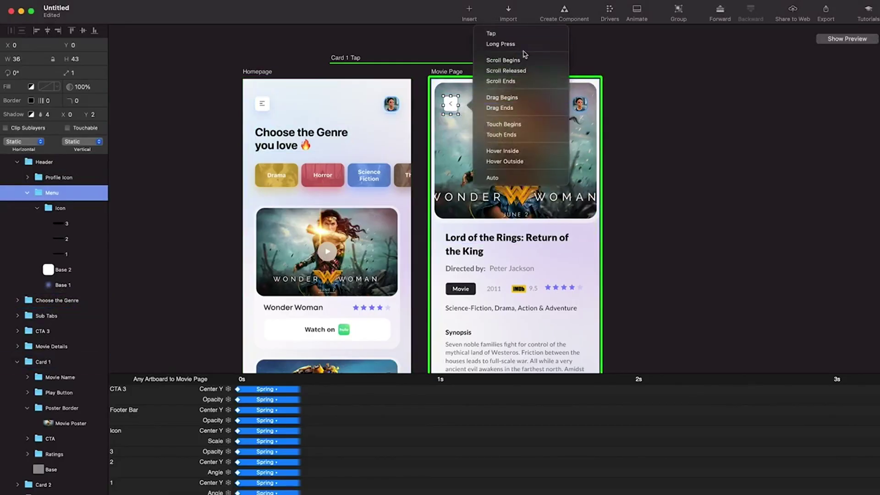
left_click(492, 30)
scroll(517, 36, "up", 3)
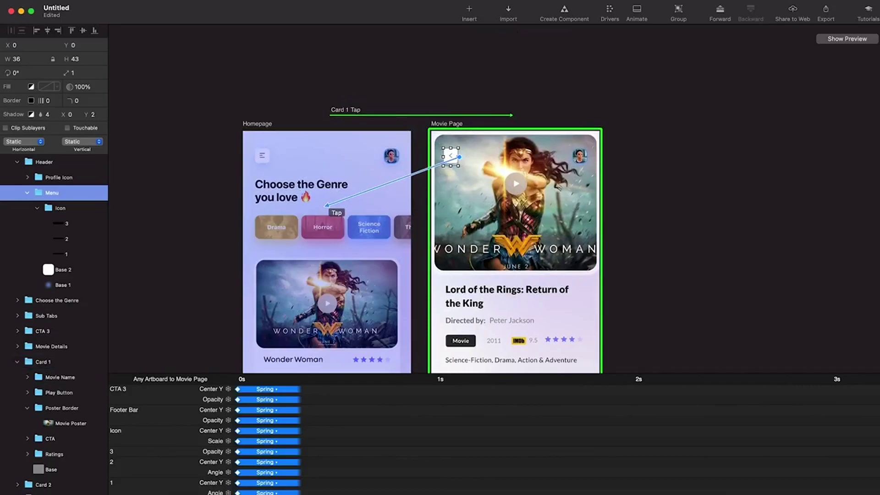
left_click(327, 209)
left_click(846, 38)
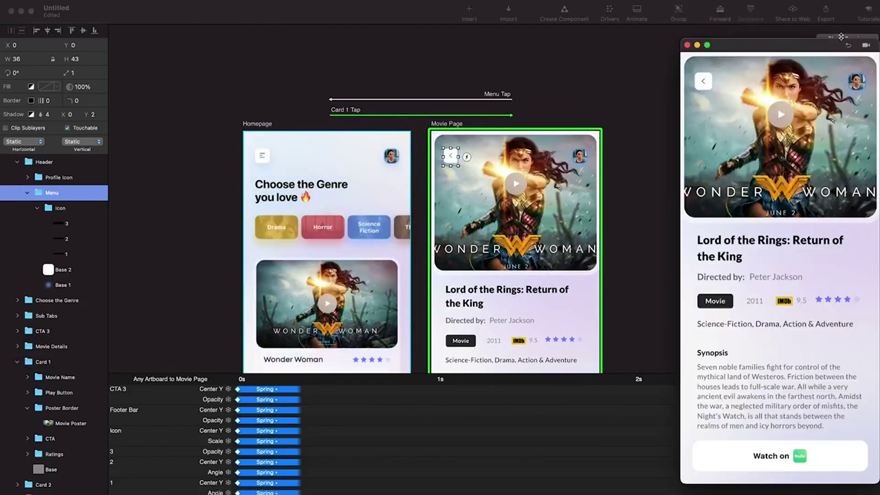
left_click(695, 75)
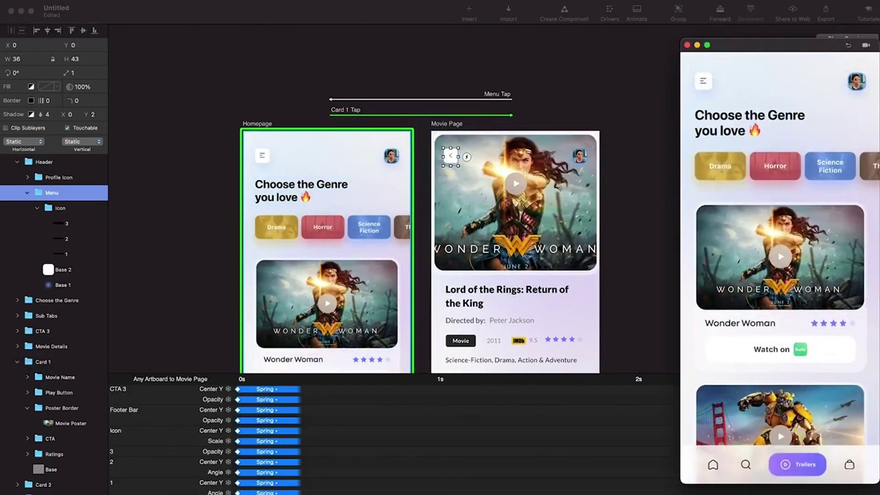
Step: Replay the card and back-arrow taps in the preview, and set the easing of all Menu Tap animated properties to Spring
left_click(779, 256)
left_click(695, 79)
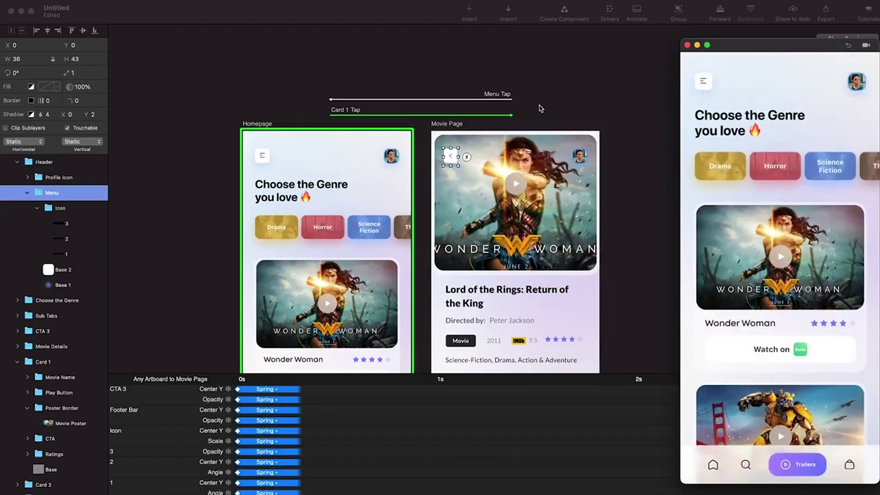
left_click(506, 102)
left_click(504, 99)
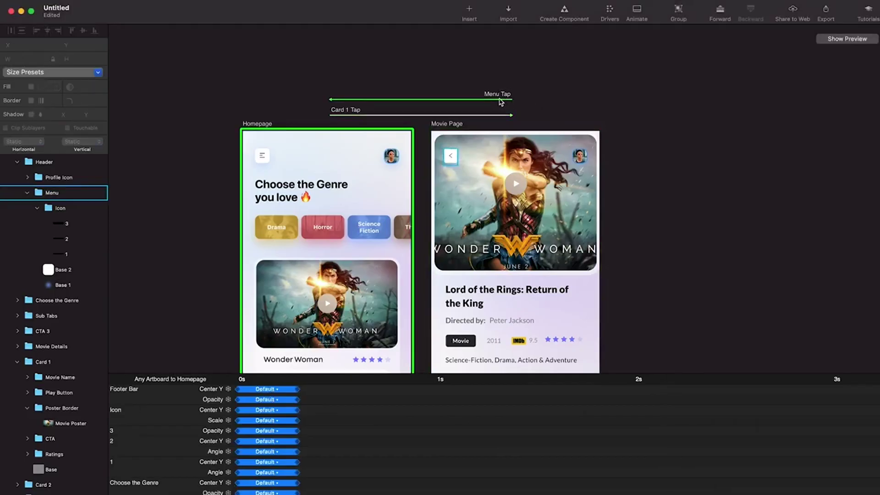
left_click_drag(608, 374, 611, 120)
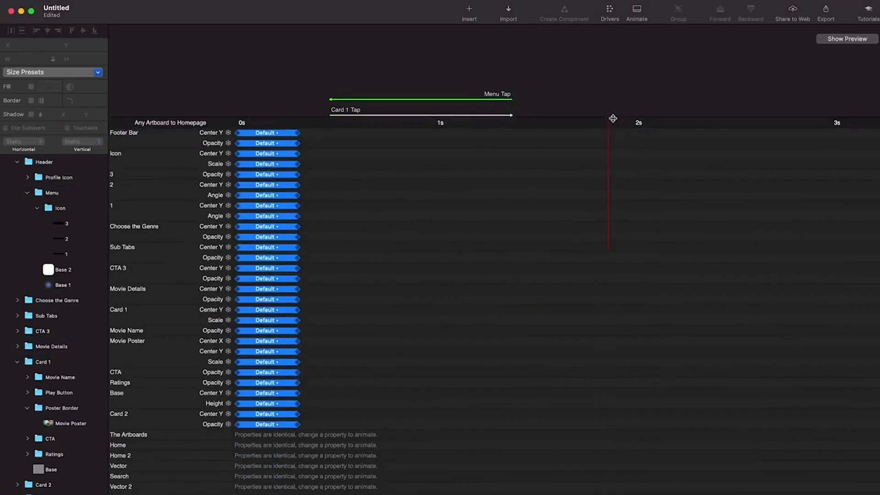
left_click(269, 132)
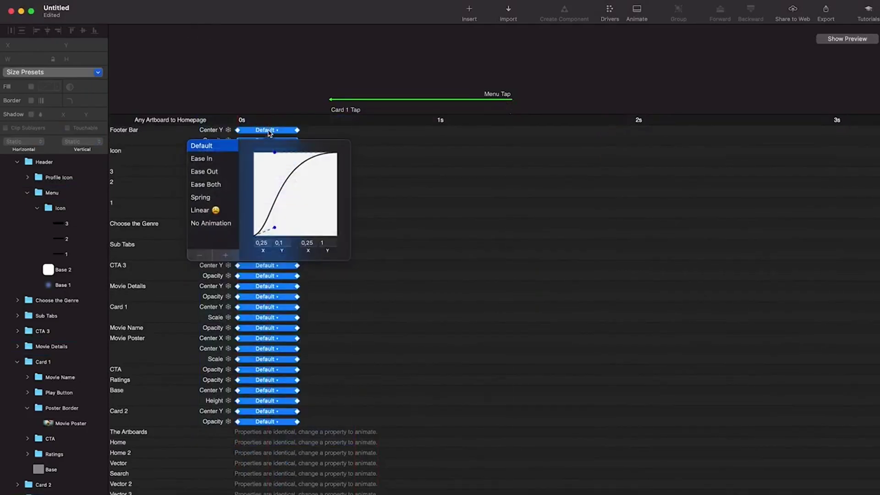
left_click(217, 201)
left_click(534, 124)
left_click_drag(540, 116, 548, 357)
Step: Check the Spring transitions in the preview by repeatedly tapping the Wonder Woman card and the Movie Page's back arrow
left_click(845, 39)
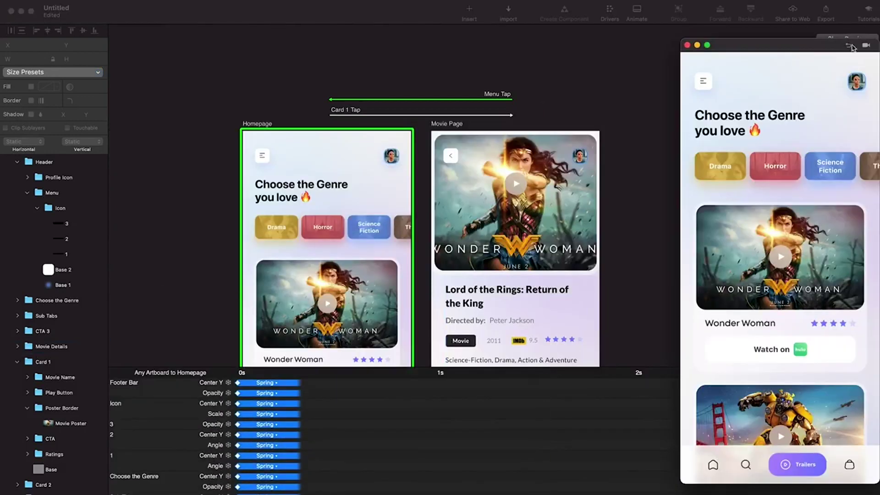
left_click(781, 242)
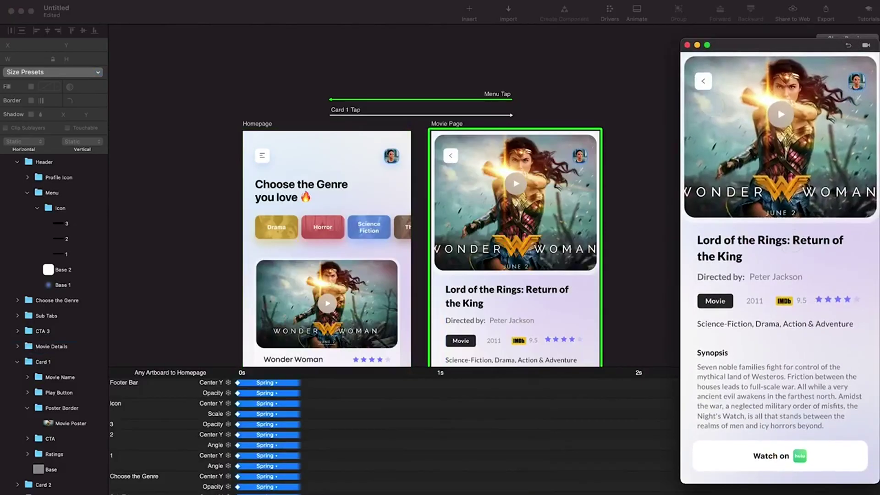
left_click(703, 80)
left_click(808, 292)
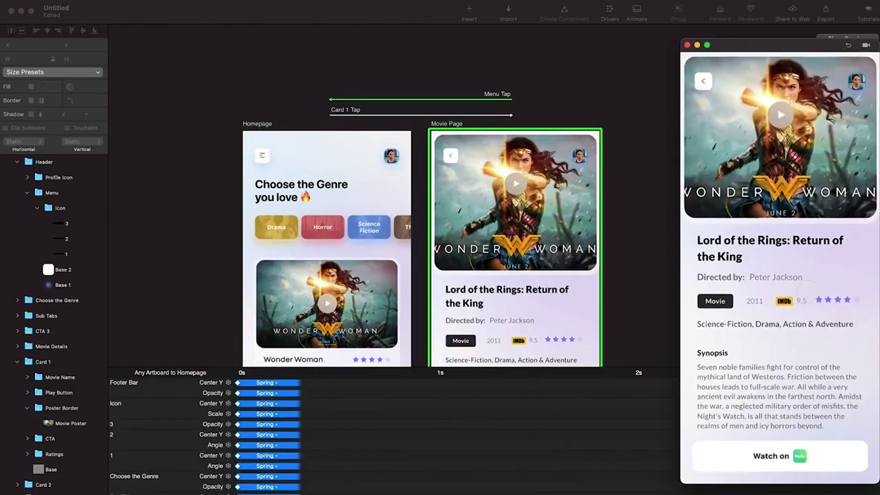
left_click(703, 81)
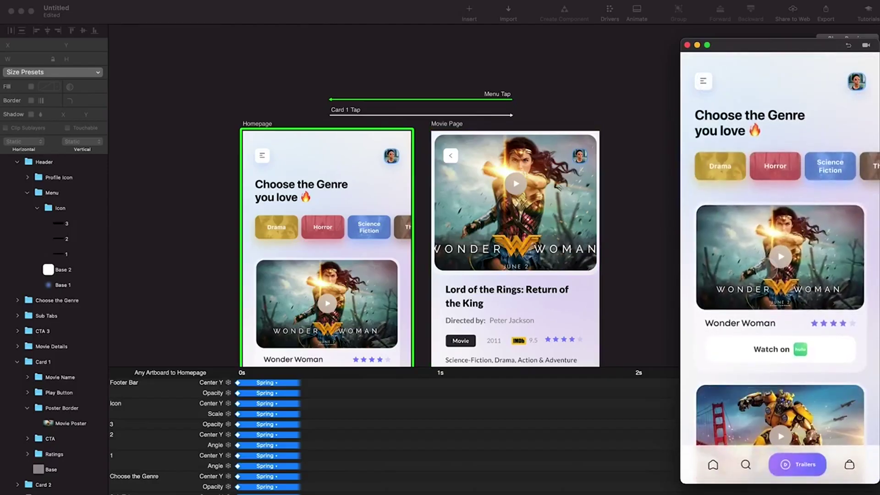
left_click(772, 277)
left_click(703, 80)
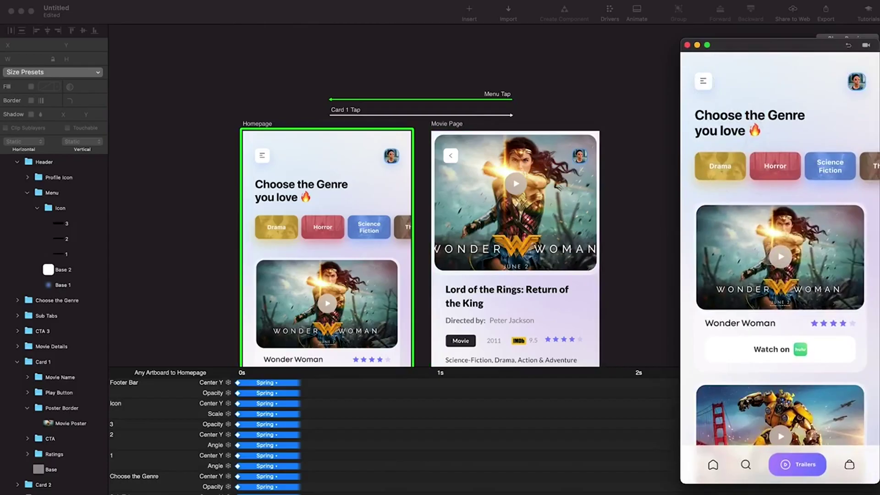
left_click(780, 260)
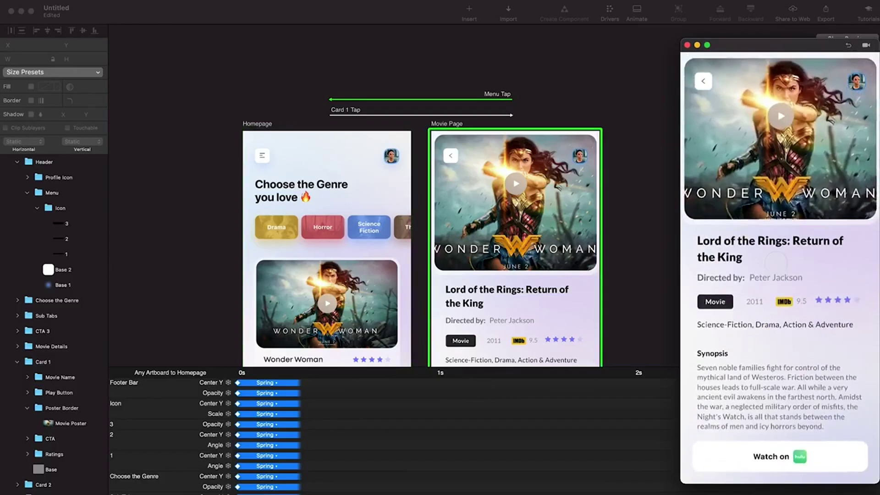
left_click(704, 81)
left_click(818, 323)
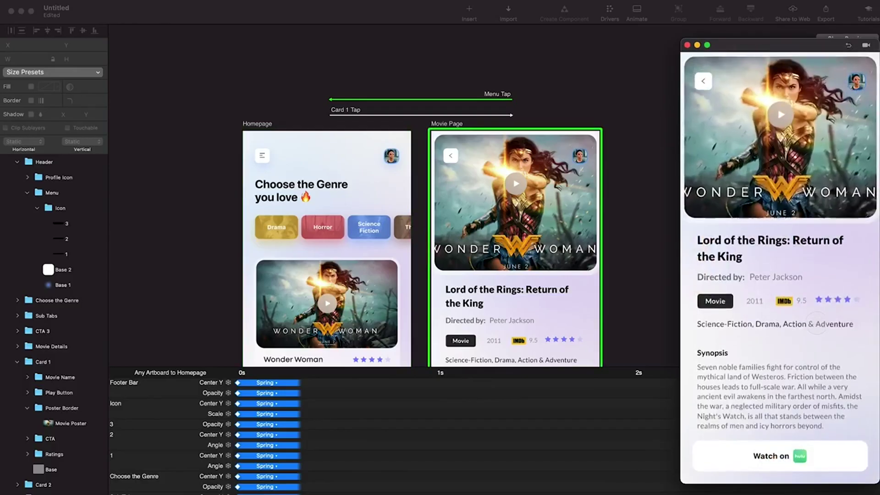
left_click(705, 82)
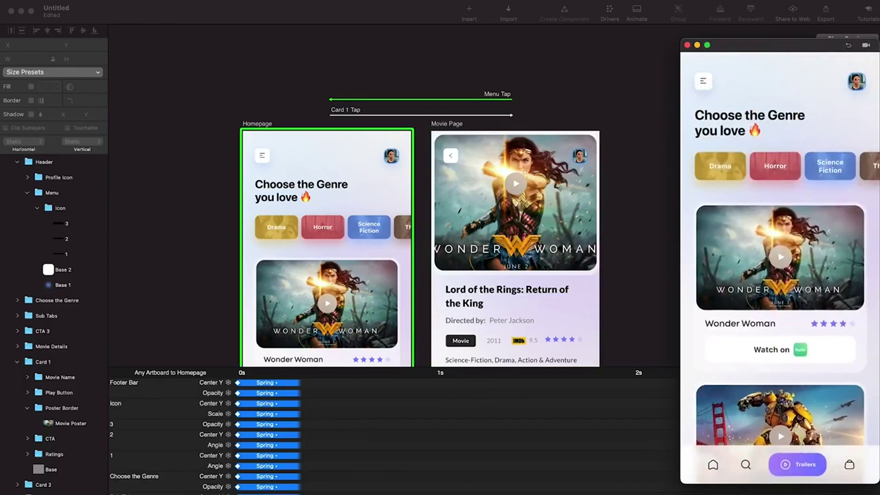
left_click(775, 261)
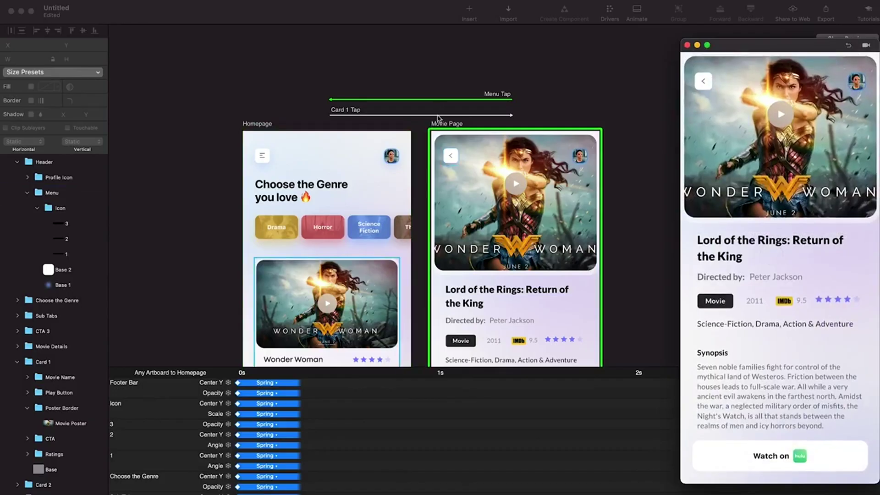
Step: Set all animated properties of the Card 1 Tap transition to Ease Both and extend their duration to about 0.65 s
left_click(438, 115)
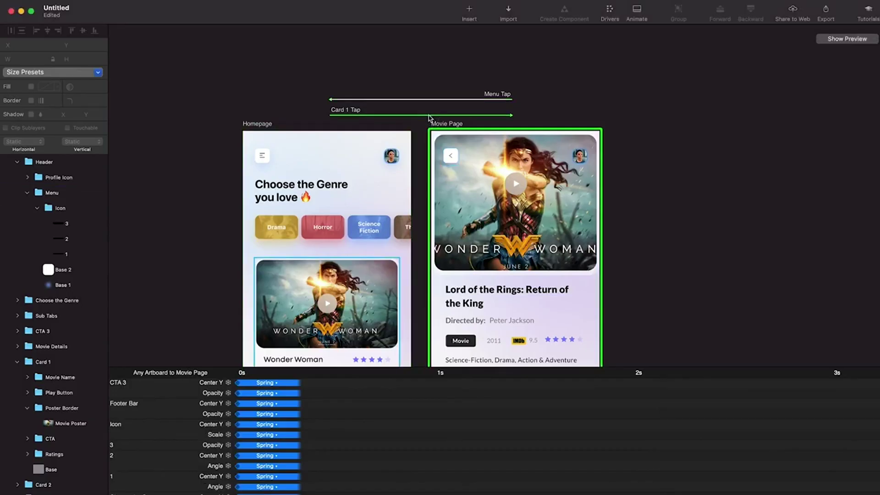
left_click(643, 375)
left_click_drag(642, 375, 643, 128)
left_click_drag(395, 448, 181, 81)
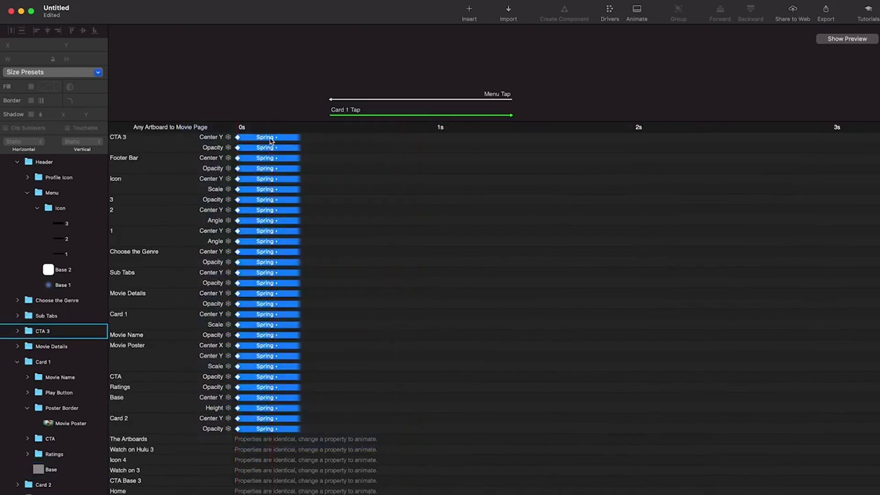
left_click(271, 138)
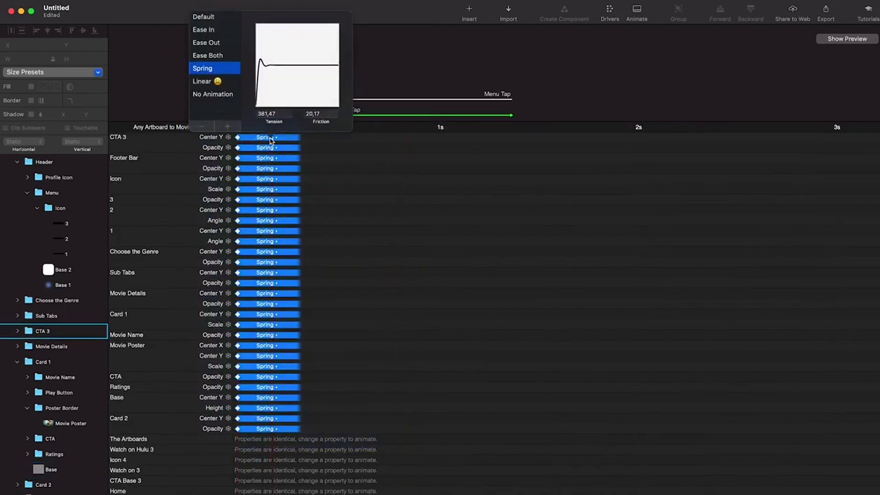
left_click(221, 55)
left_click(344, 262)
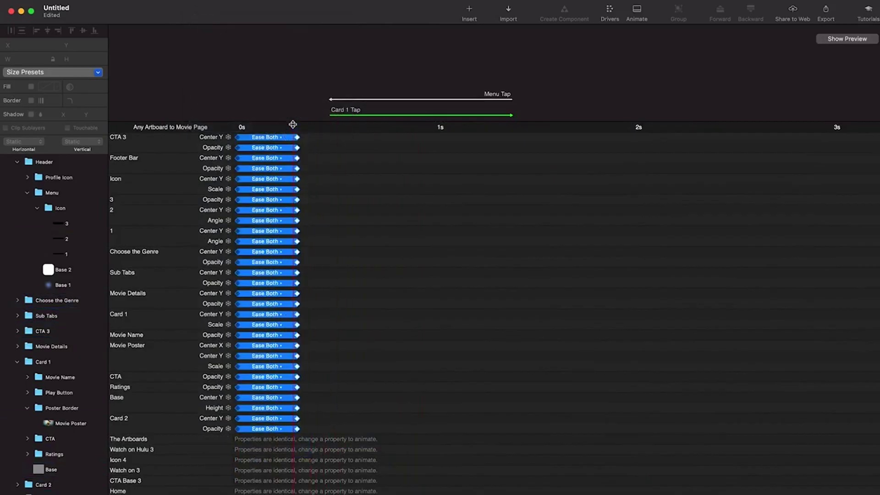
left_click_drag(299, 137, 371, 139)
left_click(430, 158)
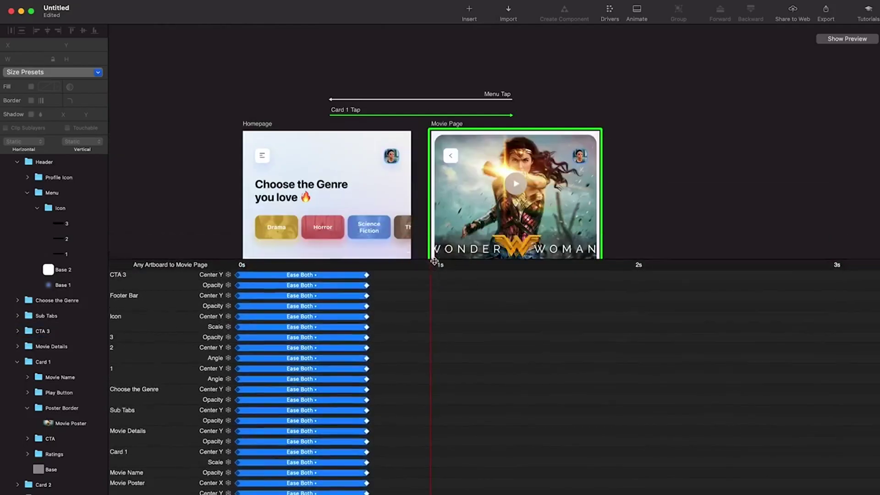
Step: Set all animated properties of the Menu Tap transition to Ease Both and lengthen them to about 0.65 s
left_click(494, 99)
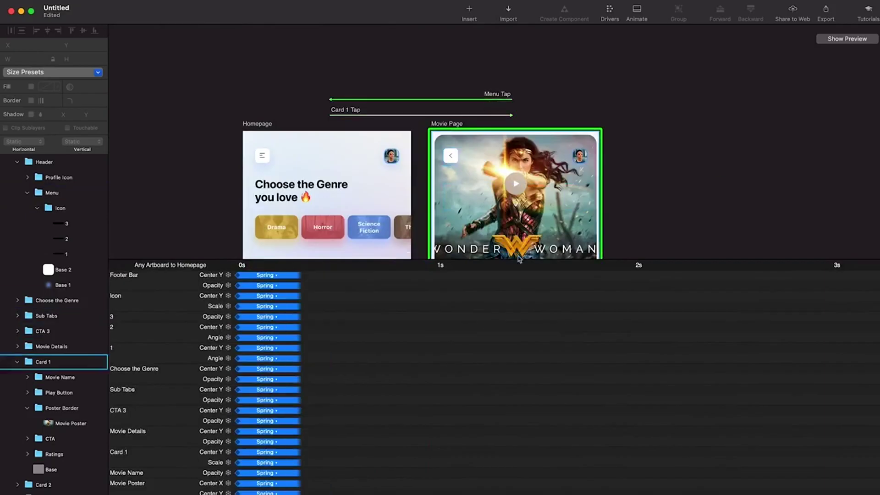
left_click_drag(543, 109, 556, 94)
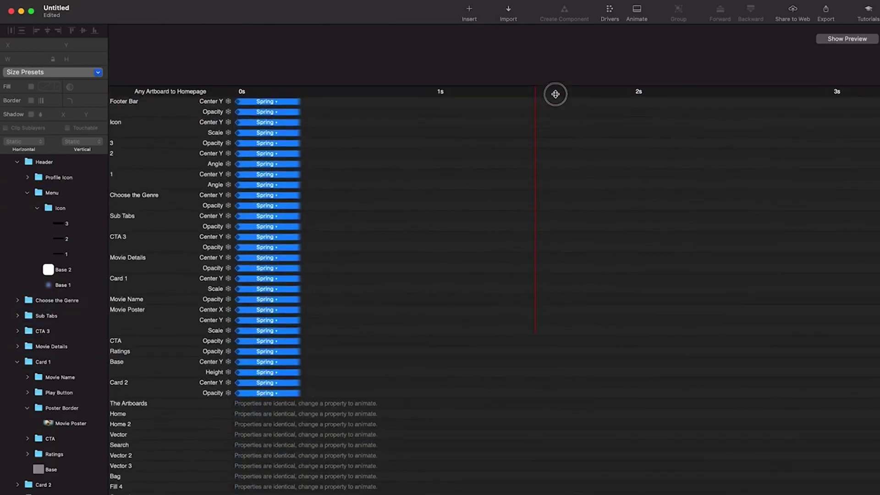
left_click_drag(350, 438, 223, 83)
left_click(274, 102)
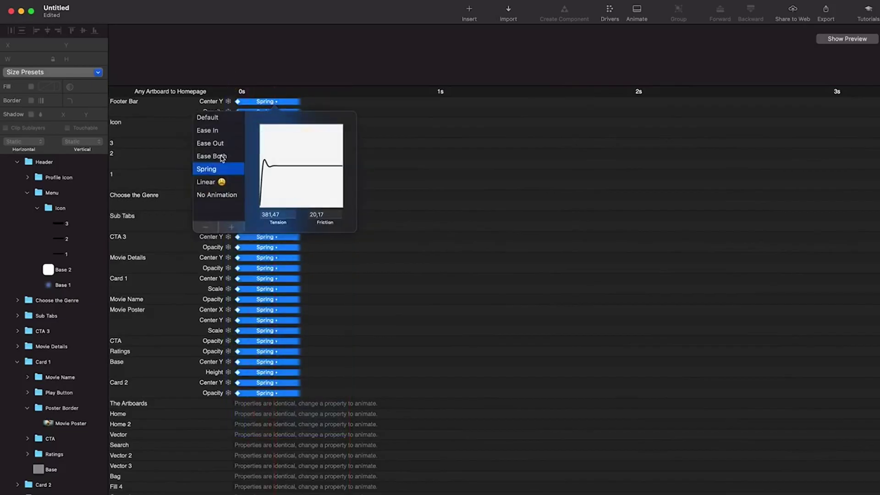
left_click(222, 157)
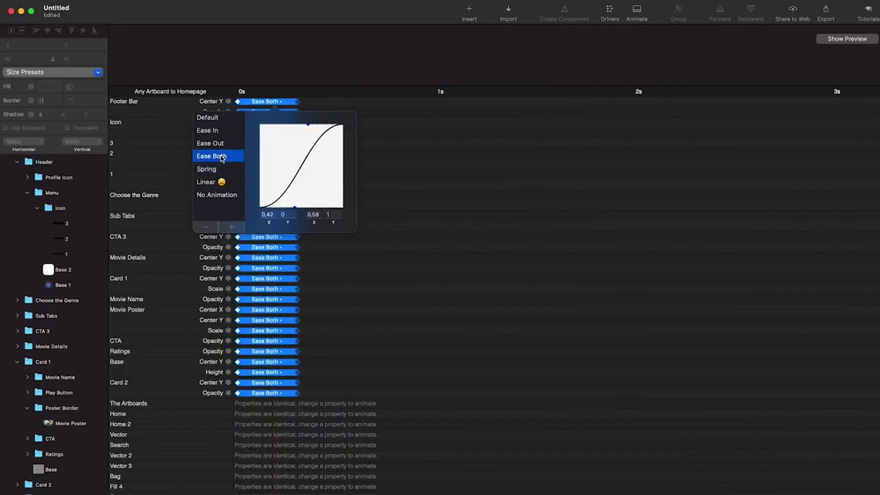
left_click_drag(317, 444, 371, 104)
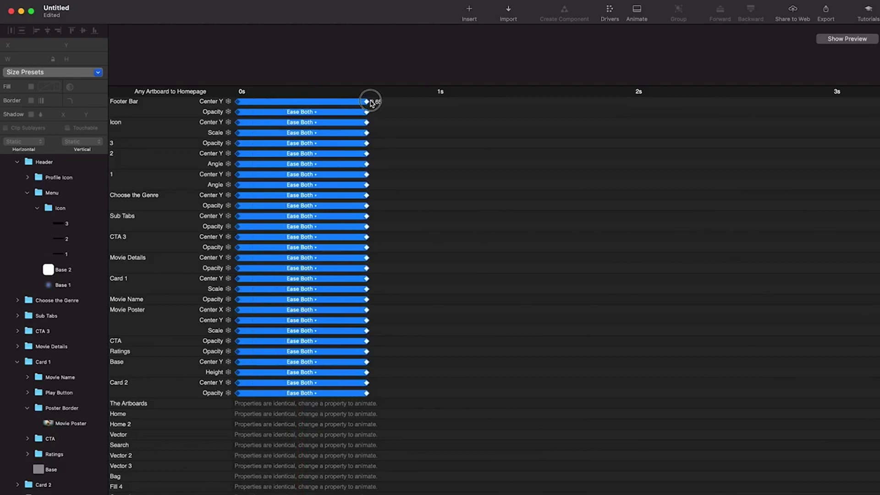
left_click(441, 145)
left_click_drag(471, 91, 468, 171)
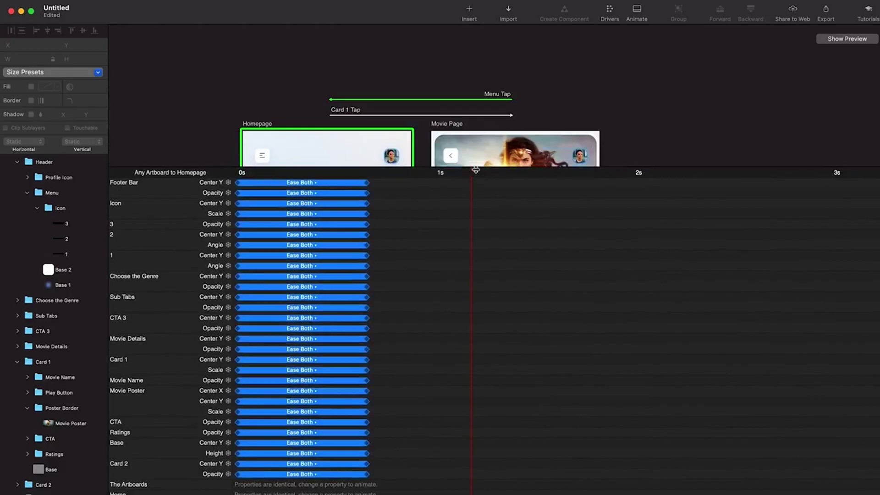
Step: Compare the Card 1 Tap and Menu Tap timelines, and hide and reopen the animation timeline
left_click(469, 116)
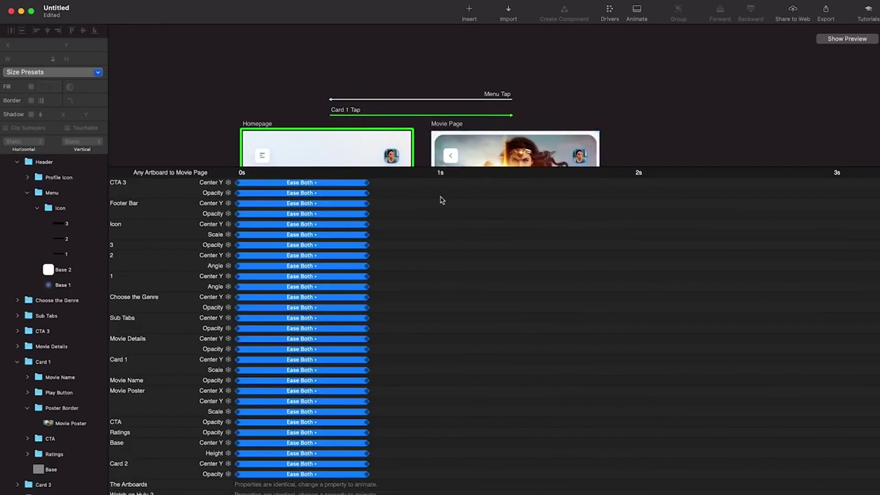
left_click(467, 99)
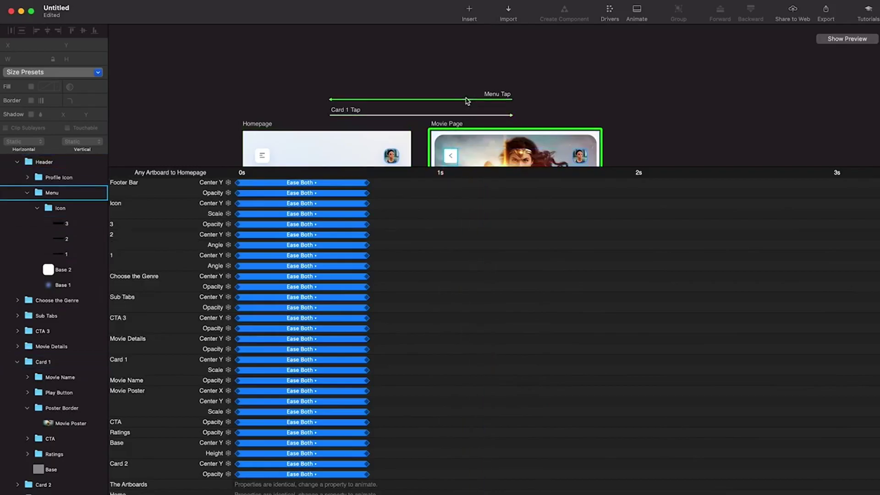
left_click(640, 14)
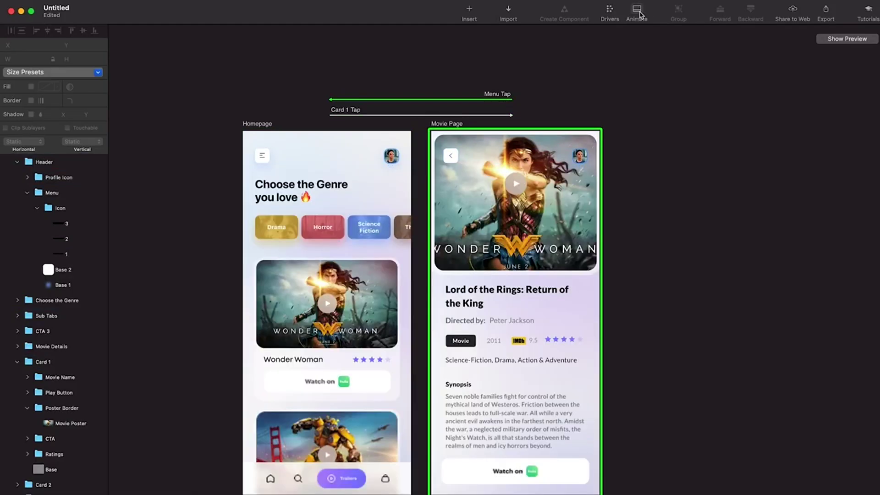
left_click(640, 15)
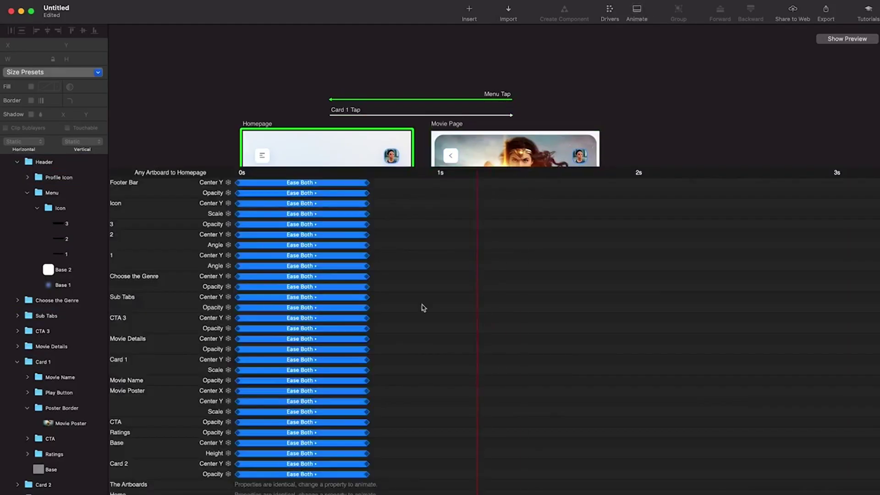
Step: Try delaying the Choose the Genre animations and layer 1's Angle animation in the Menu Tap timeline, and move them back to 0s
left_click_drag(284, 291, 398, 281)
left_click_drag(349, 266, 454, 265)
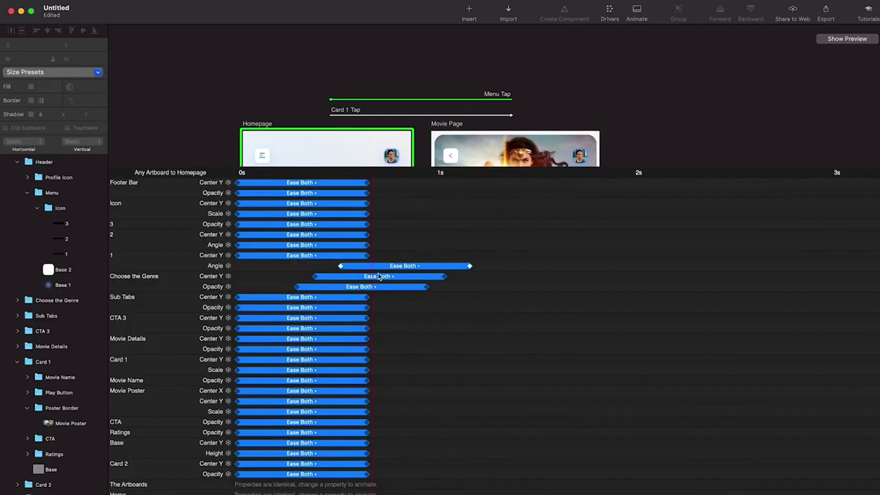
left_click_drag(379, 292, 263, 281)
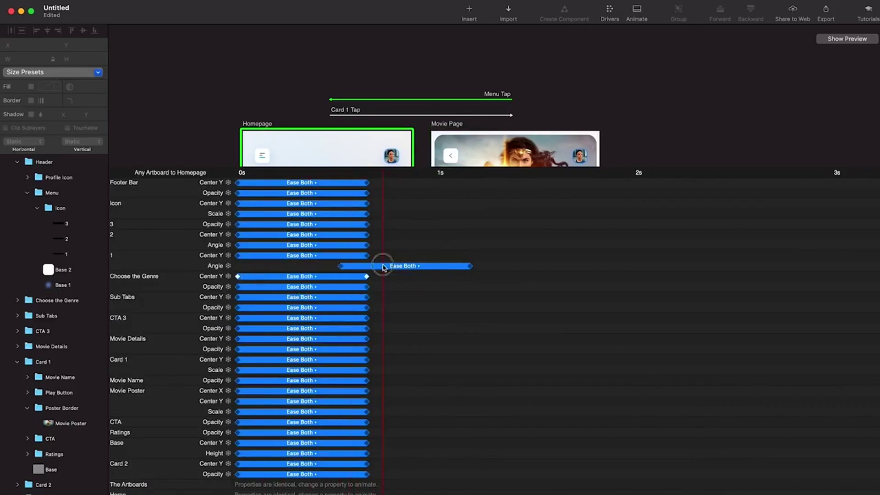
left_click_drag(384, 267, 281, 267)
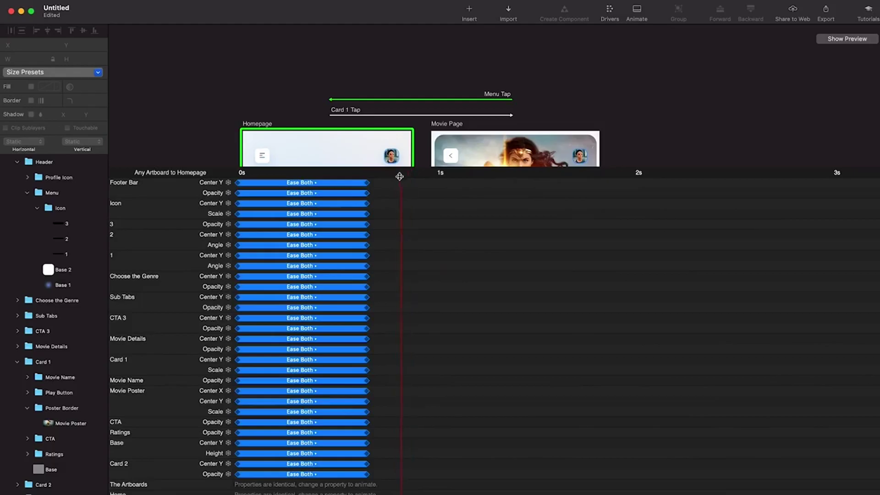
Step: Hide the animation timeline and test the Ease Both transitions in the preview by tapping the Wonder Woman card and back arrow
left_click_drag(404, 173, 403, 410)
left_click(640, 10)
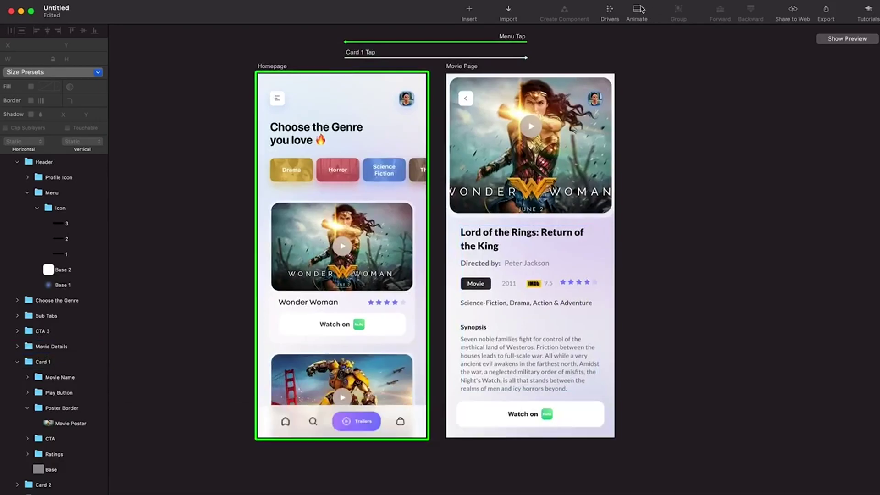
left_click(823, 40)
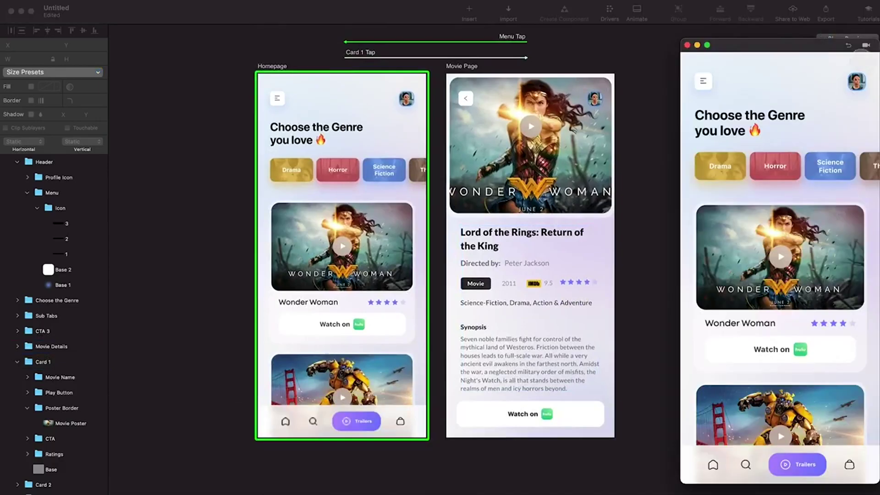
left_click(796, 246)
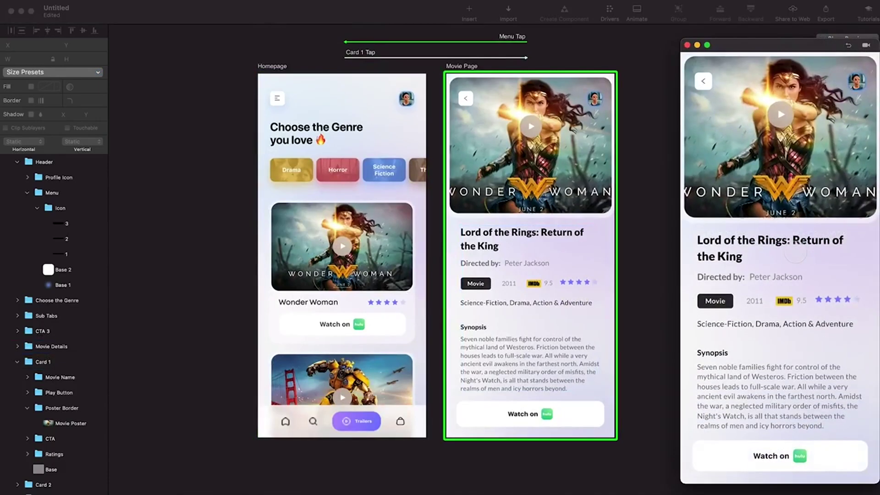
left_click(703, 81)
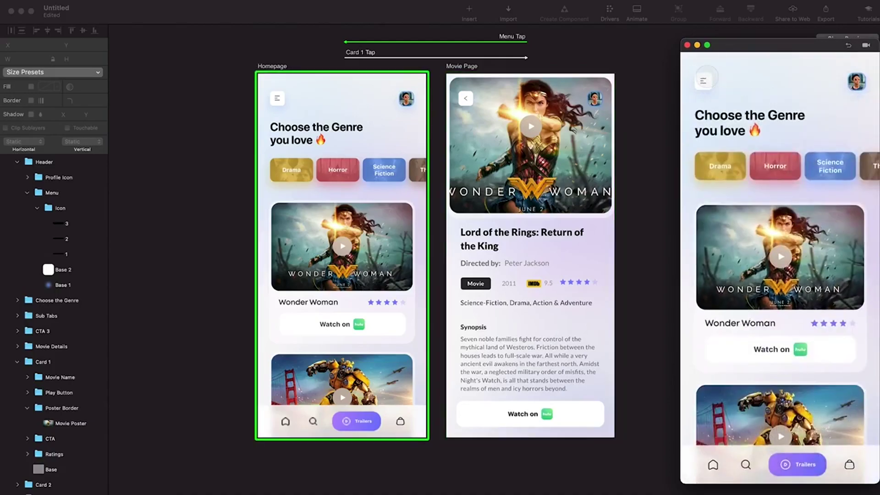
Step: Replay the Wonder Woman card opening and the back-arrow return in the preview
left_click(802, 270)
left_click(703, 81)
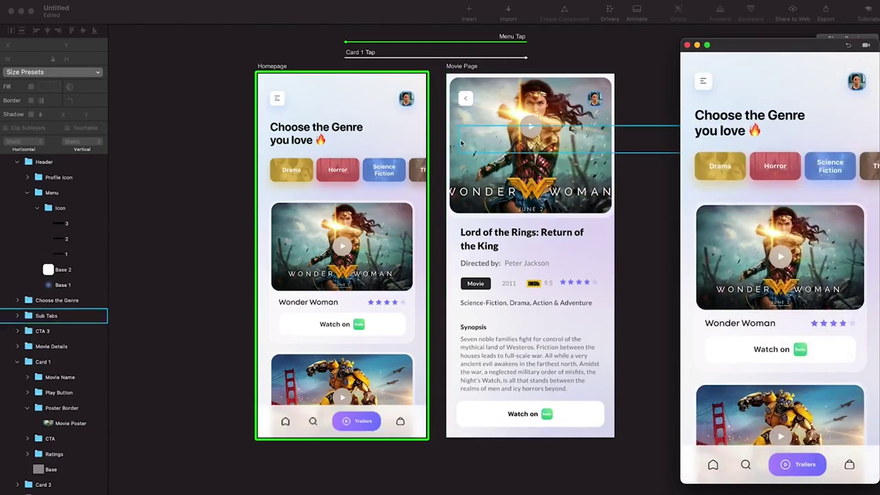
Step: Shorten all animated properties of the Card 1 Tap and Menu Tap transitions to about 0.35 s
left_click(480, 58)
left_click(474, 58)
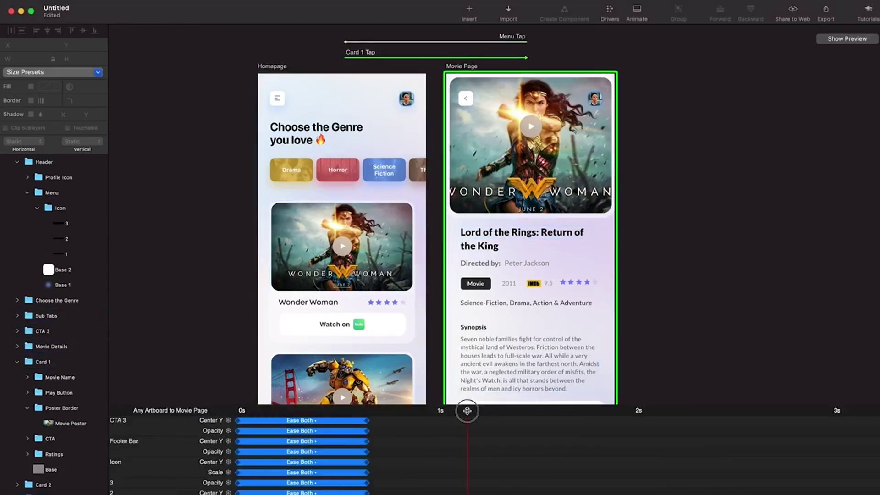
left_click_drag(468, 409, 474, 86)
left_click_drag(381, 432, 340, 25)
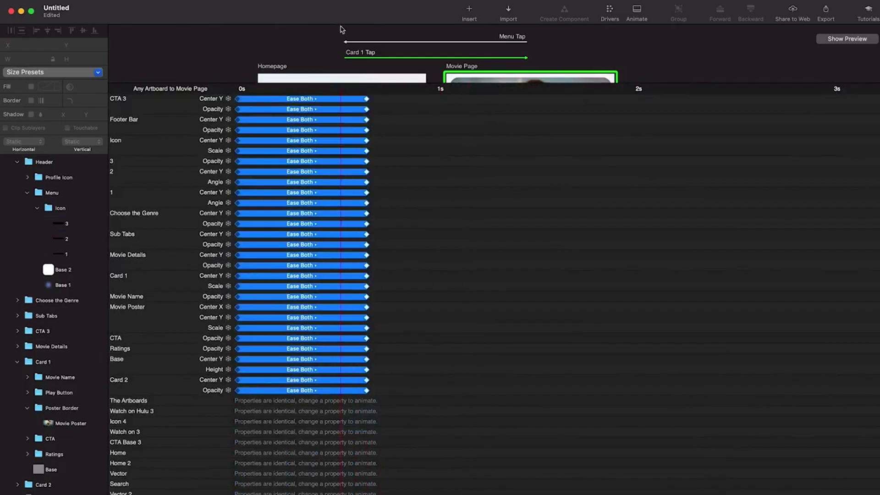
left_click_drag(367, 99, 307, 99)
left_click(393, 43)
left_click_drag(408, 451, 317, 31)
left_click_drag(367, 99, 307, 105)
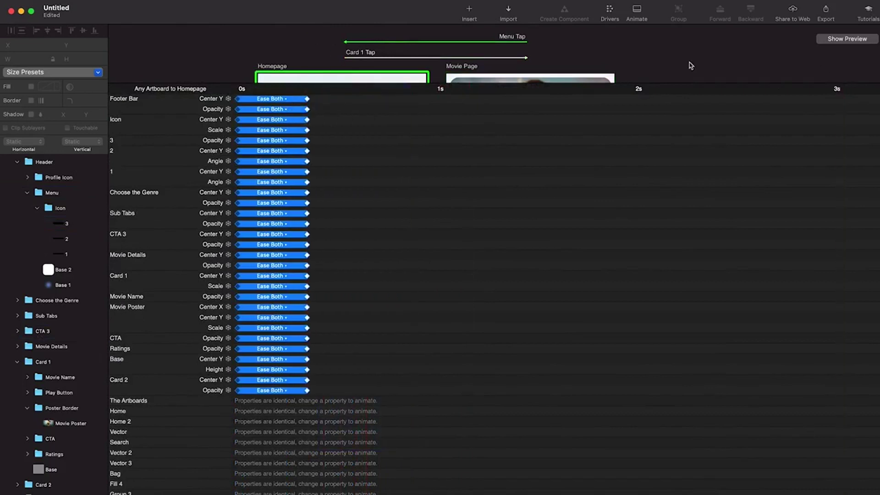
Step: Test the shortened Ease Both transitions in the preview by repeatedly opening the Wonder Woman card and returning with the back arrow
left_click(514, 58)
left_click(830, 40)
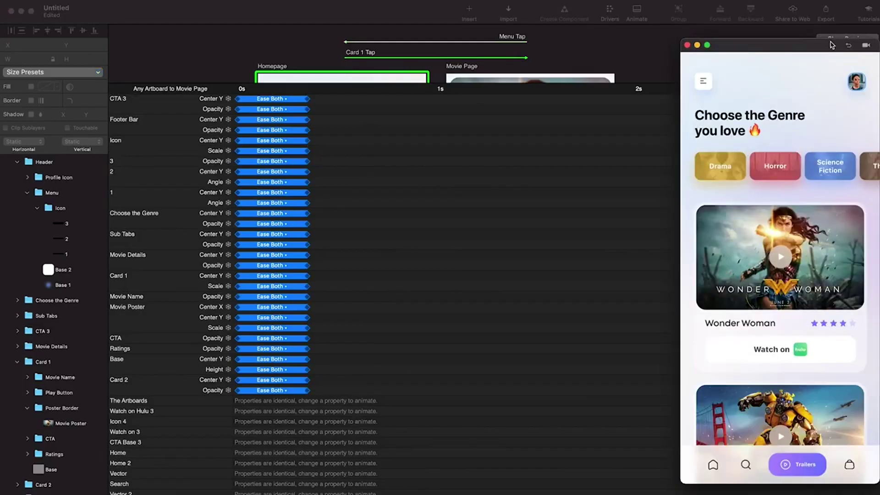
left_click(789, 263)
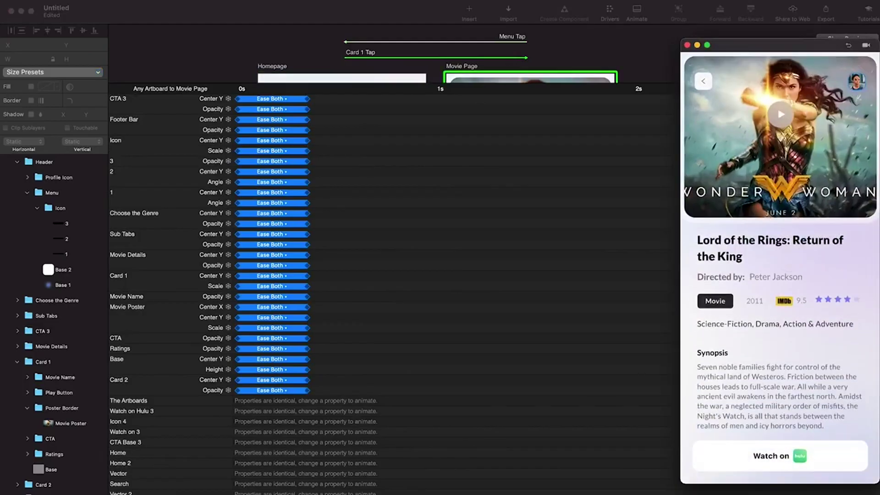
left_click(701, 79)
left_click(796, 268)
left_click(702, 80)
left_click(781, 256)
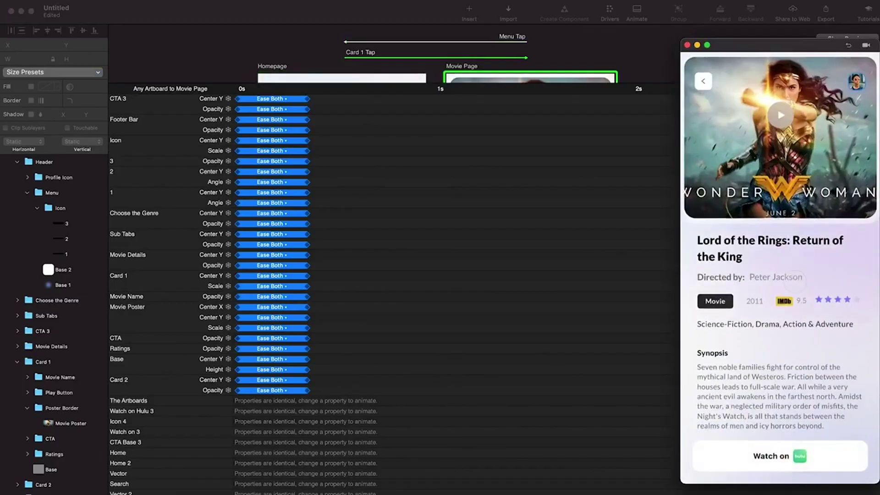
left_click(702, 80)
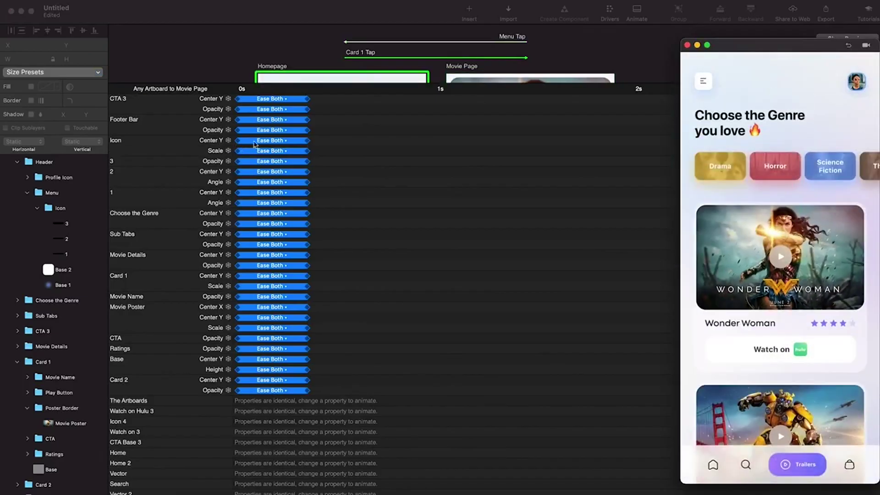
Step: Change the easing of all animated properties in the Card 1 Tap transition to Spring
left_click(374, 444)
left_click_drag(395, 448, 189, 49)
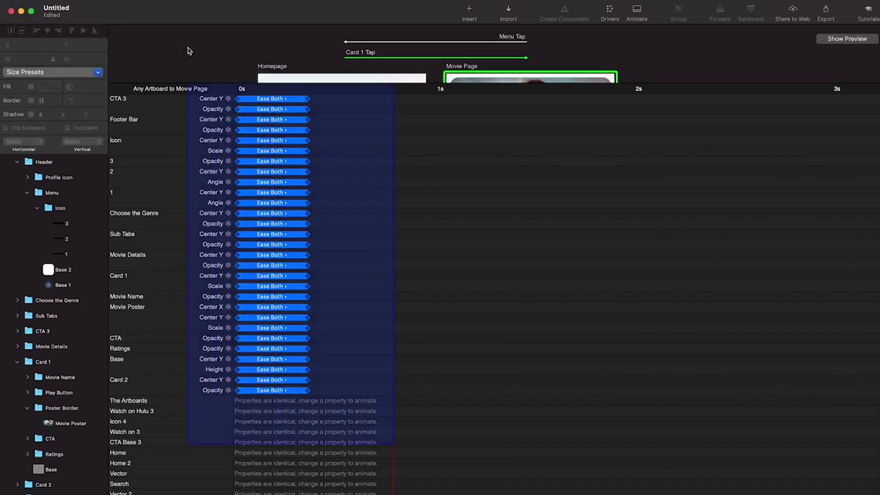
left_click(269, 99)
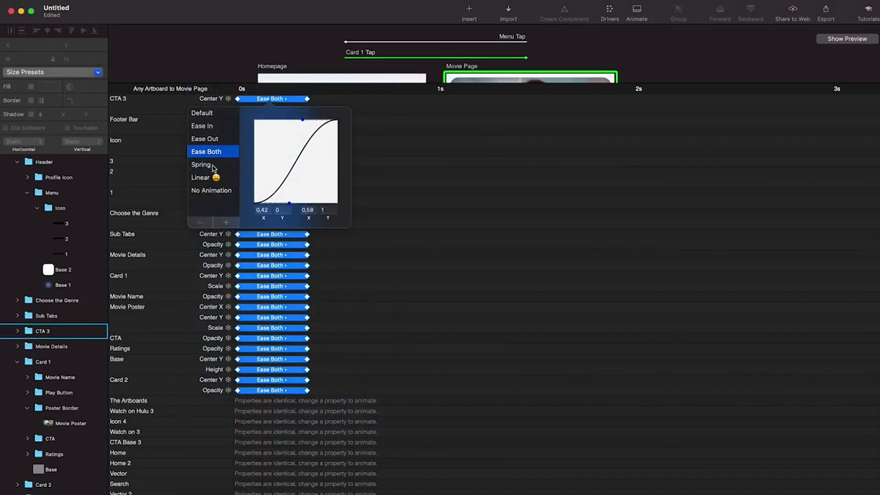
left_click(213, 165)
Step: Change the easing of all animated properties in the Menu Tap transition to Spring
left_click(408, 77)
left_click(376, 428)
left_click_drag(376, 429, 198, 73)
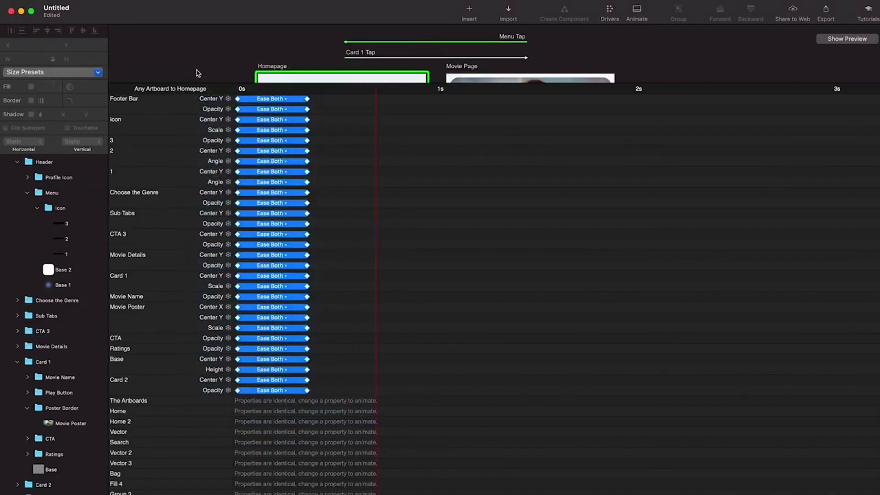
left_click(277, 122)
left_click(222, 189)
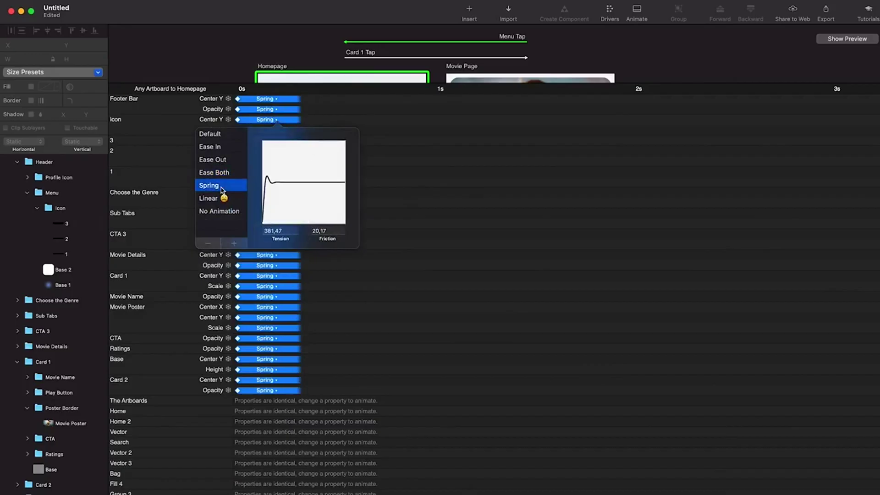
Step: Test the Spring transitions in the preview between the Wonder Woman card and Movie Page, and hide the animation timeline
left_click(853, 43)
left_click(782, 225)
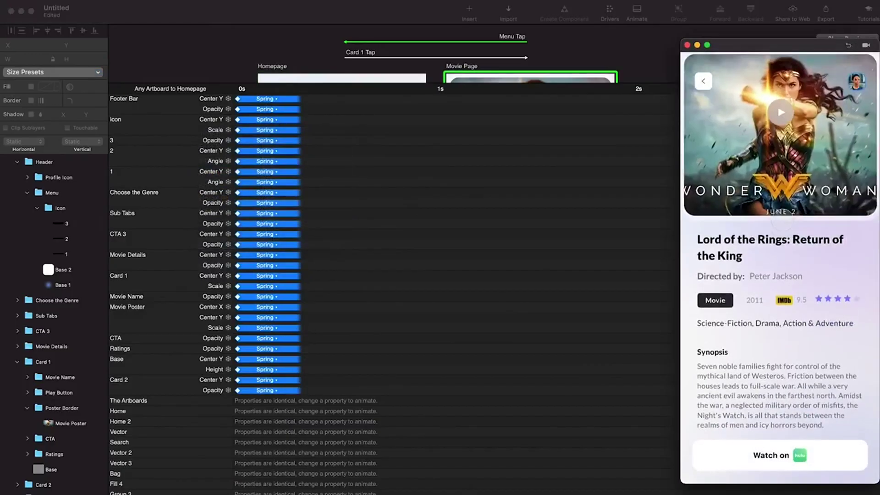
left_click(706, 87)
left_click(780, 250)
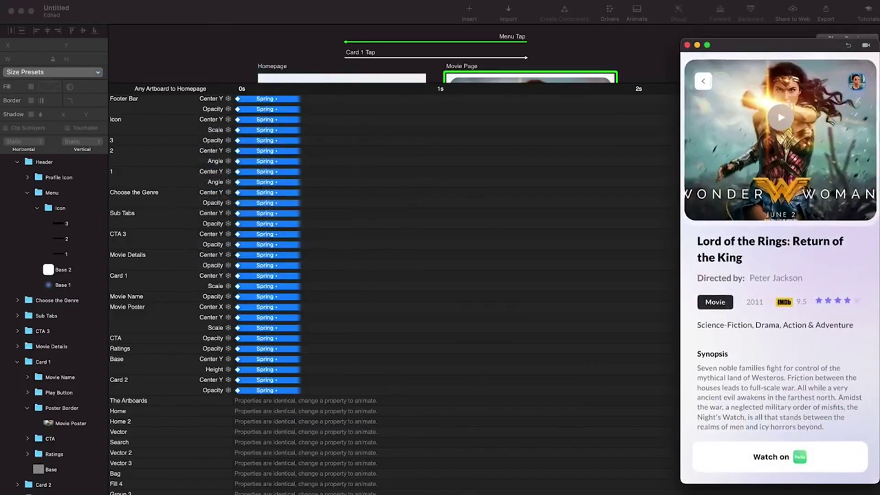
left_click(706, 88)
left_click(779, 250)
left_click(706, 87)
left_click(800, 275)
left_click(706, 87)
left_click(815, 303)
left_click(706, 83)
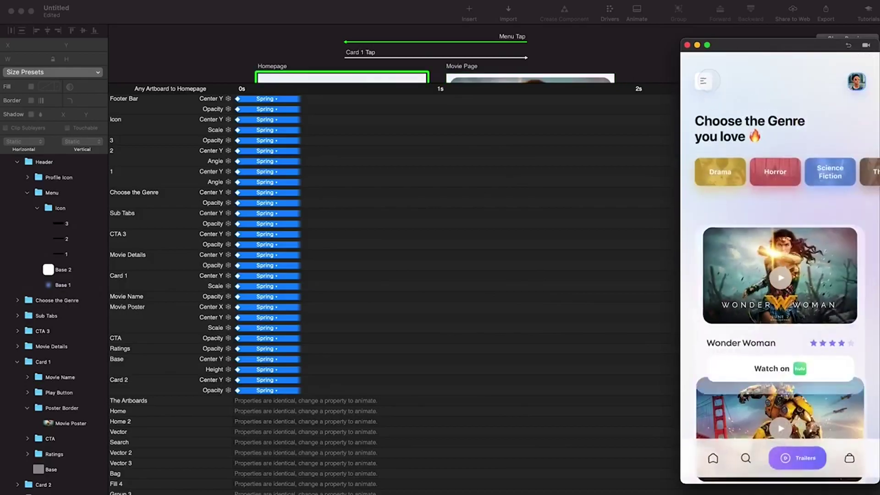
left_click(469, 59)
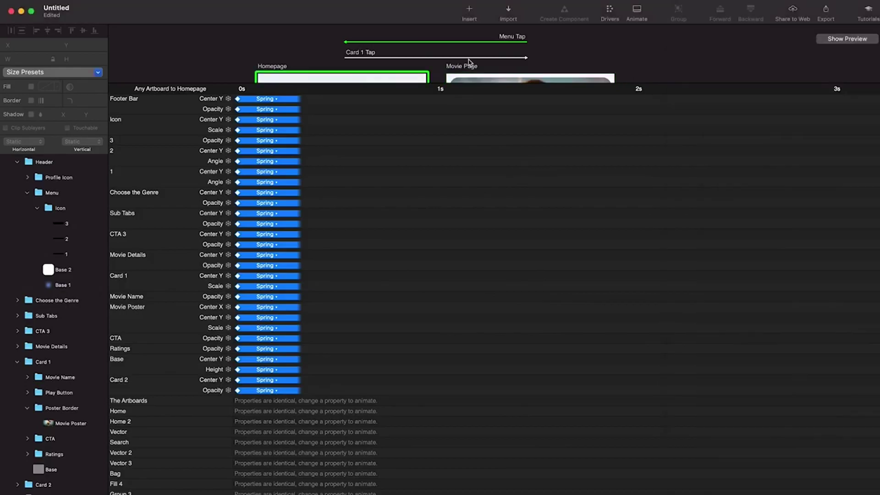
left_click(638, 12)
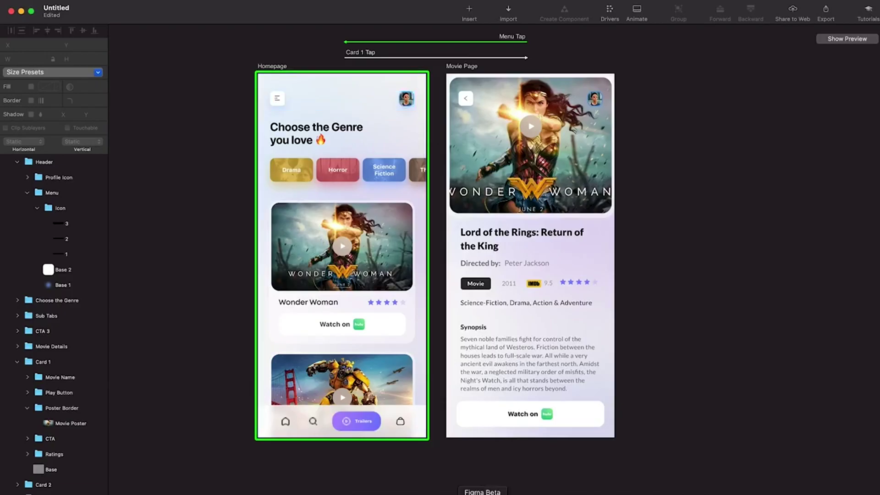
Step: Switch to Figma to look at the Homepage and Movie Page designs, and return to Principle
left_click(483, 494)
scroll(715, 269, "left", 1)
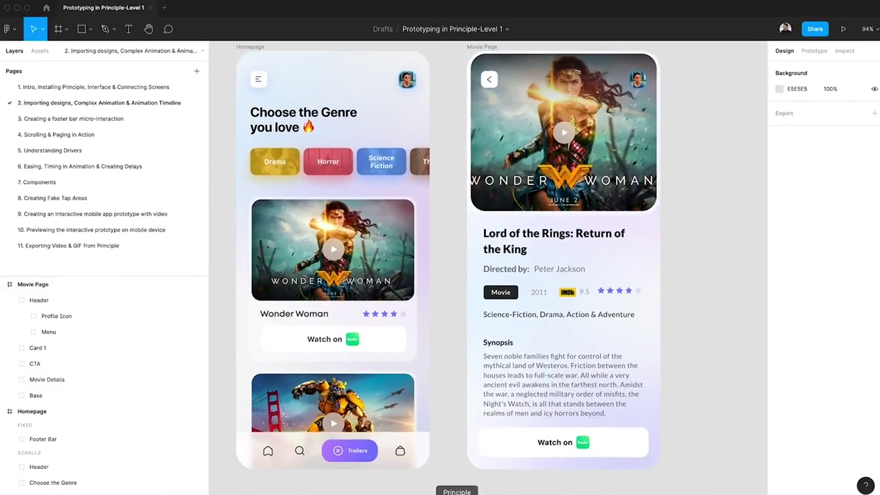
left_click(456, 491)
scroll(700, 267, "left", 1)
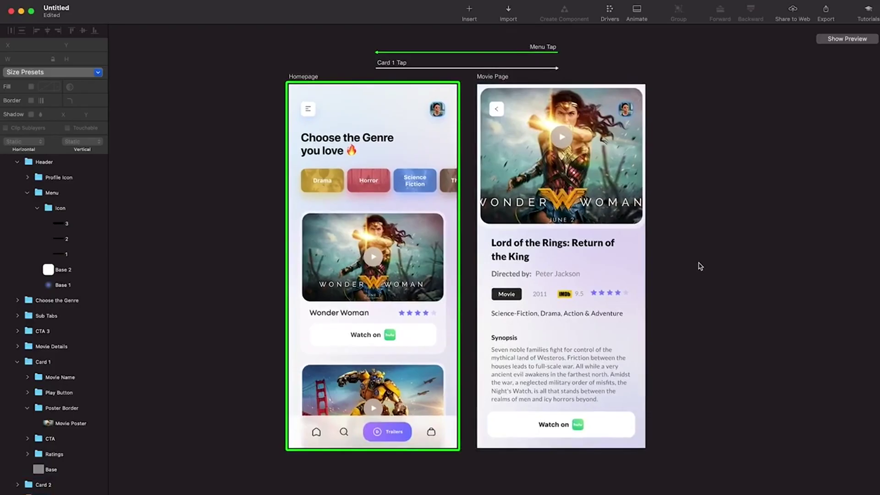
scroll(700, 266, "up", 1)
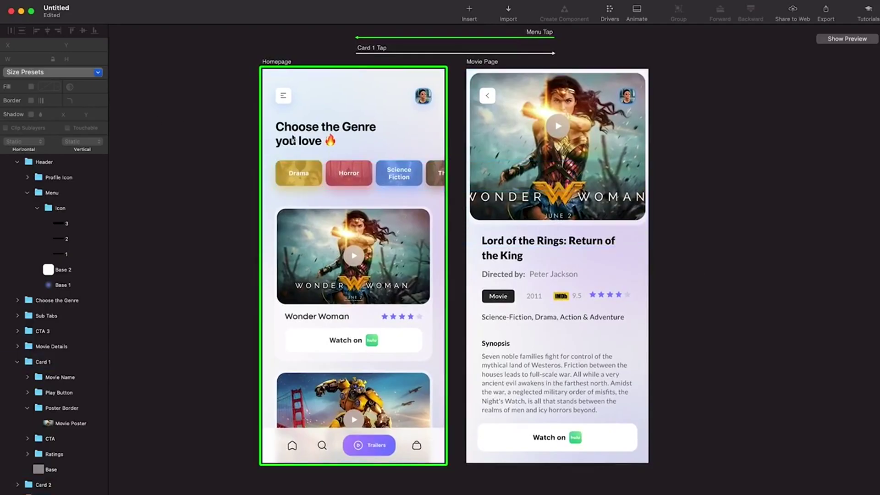
Step: Move Card 1's Play Button on the Movie Page artboard down to Y 118
left_click(332, 186)
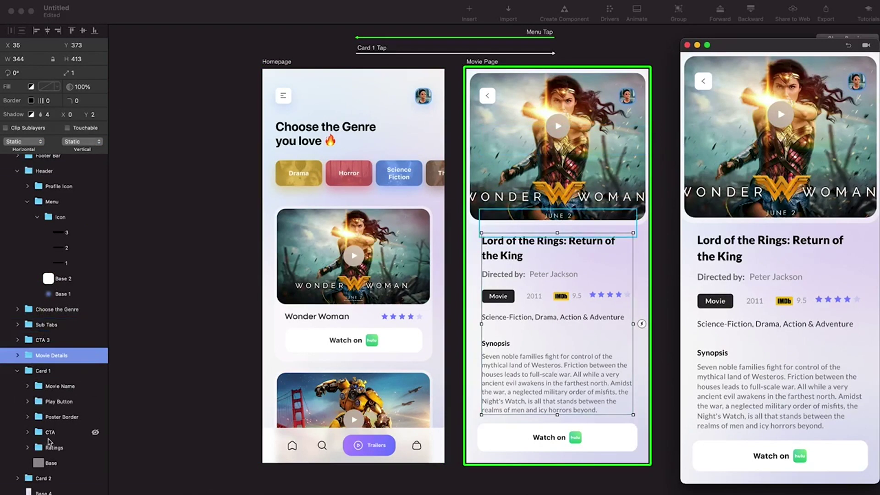
key("super+w")
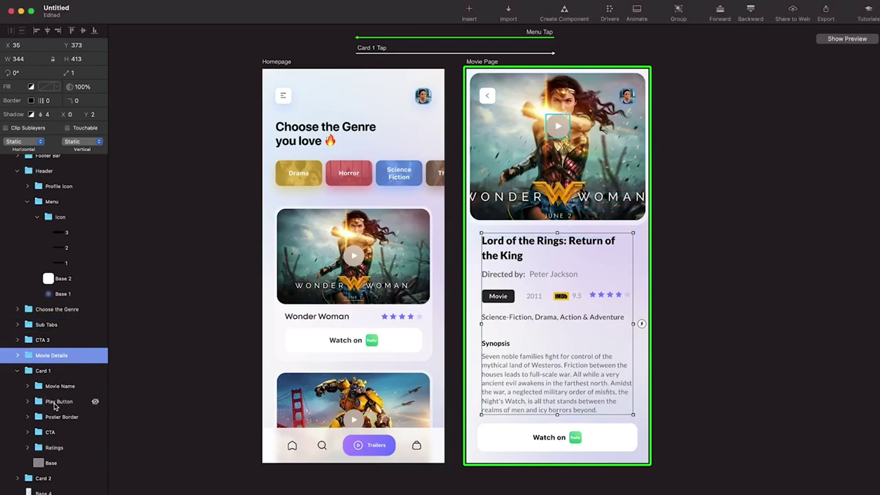
left_click(62, 403)
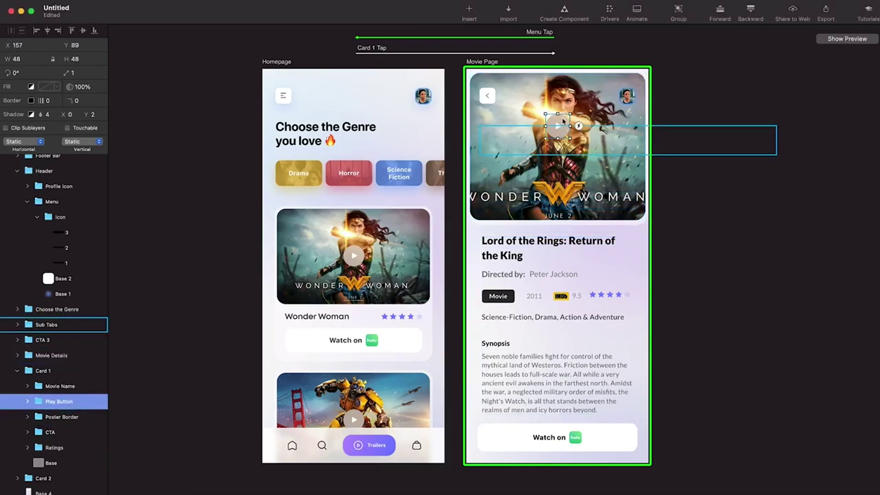
key("shift+Down")
key("shift+Down")
key("Down")
key("Down")
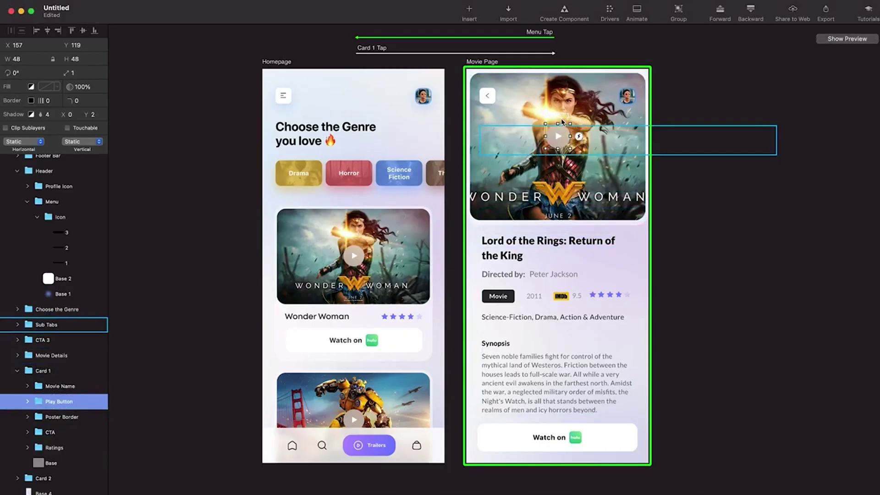
key("Down")
key("Down")
key("Down")
key("Down")
key("Down")
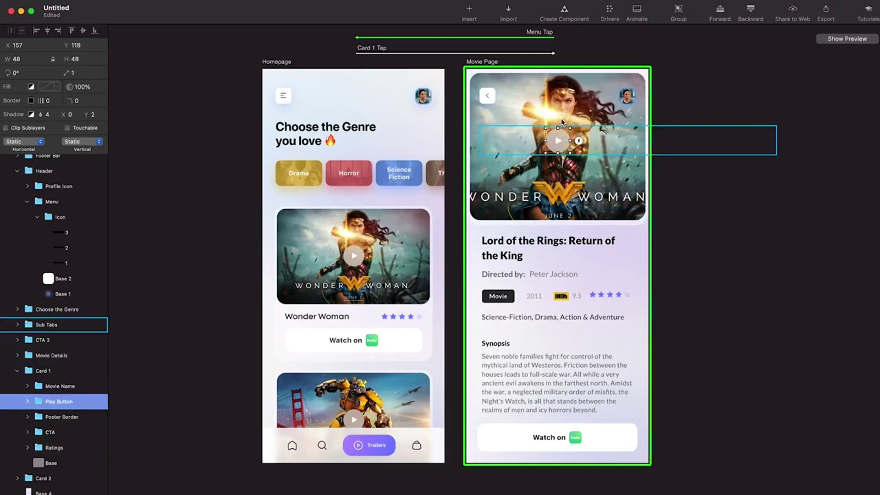
Step: Check the repositioned Play Button in the preview by returning to the Homepage and reopening the Wonder Woman card
left_click(847, 38)
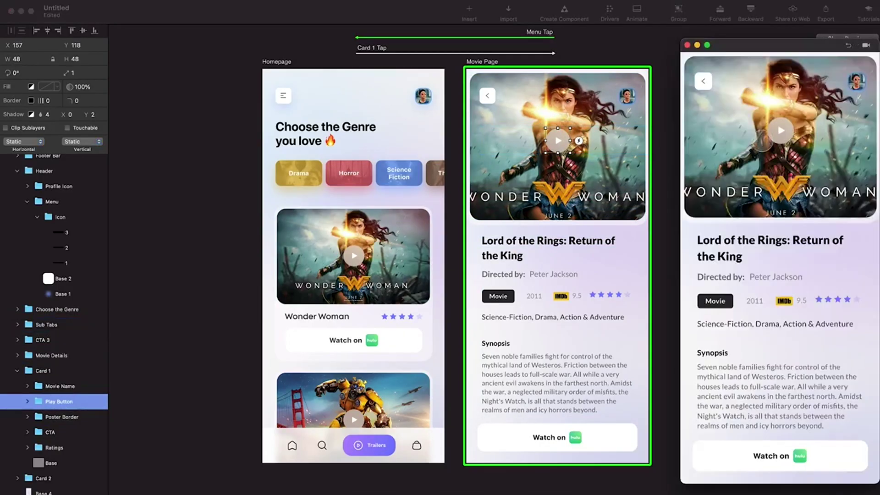
left_click(704, 81)
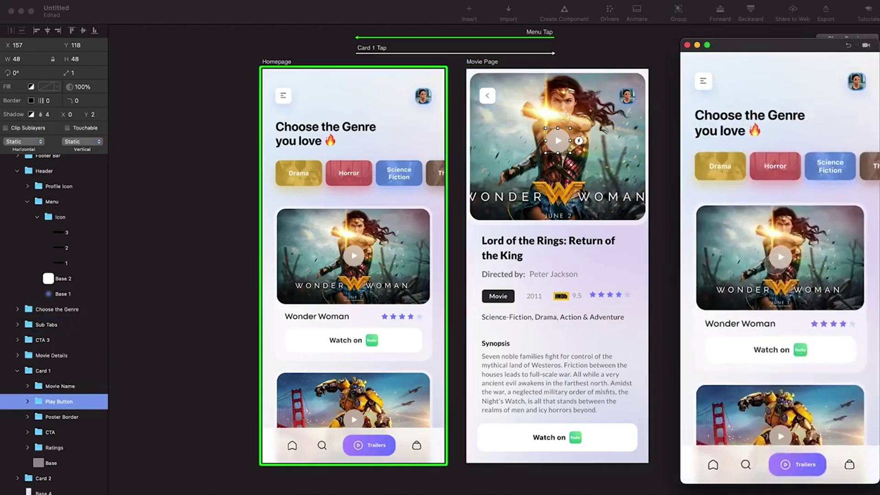
left_click(775, 263)
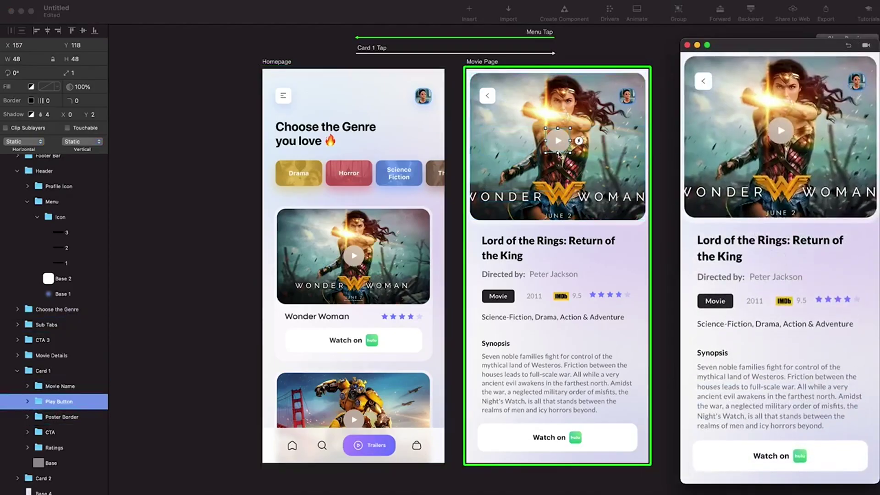
Step: Lower the Movie Page's Play Button further to Y 128 and deselect it
left_click(559, 151)
left_click_drag(559, 144, 558, 149)
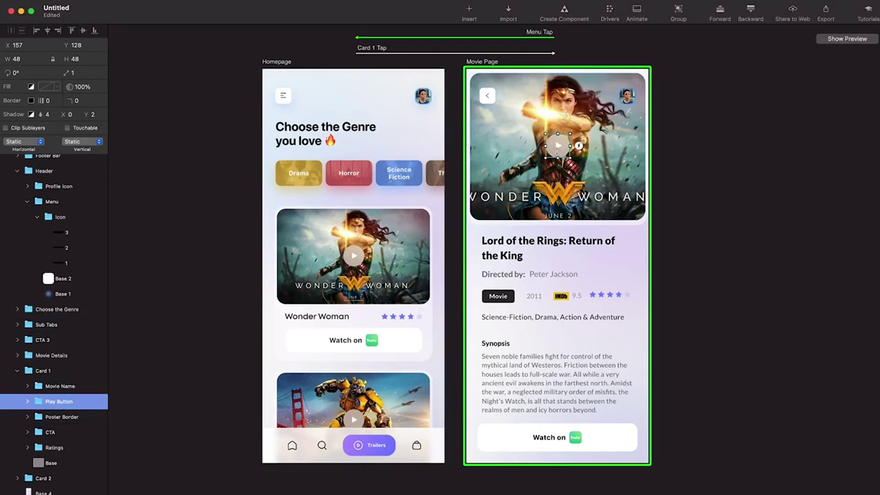
left_click(843, 63)
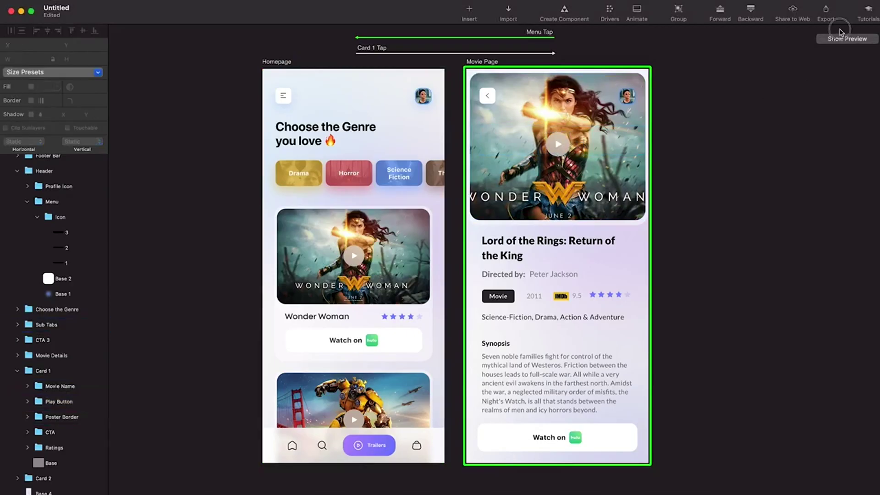
Step: Test the Play Button's movement in the preview across both transitions, and select the Homepage's Sub Tabs group
left_click(847, 38)
left_click(704, 81)
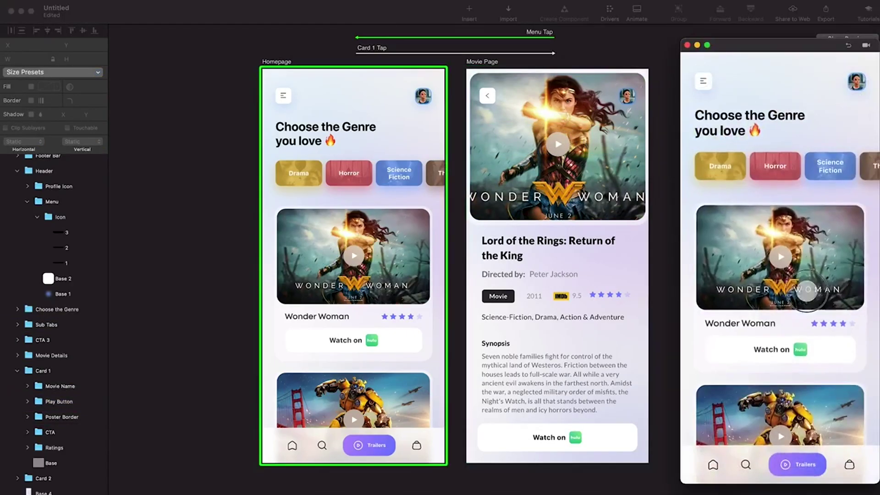
left_click(757, 250)
left_click(705, 83)
left_click(770, 266)
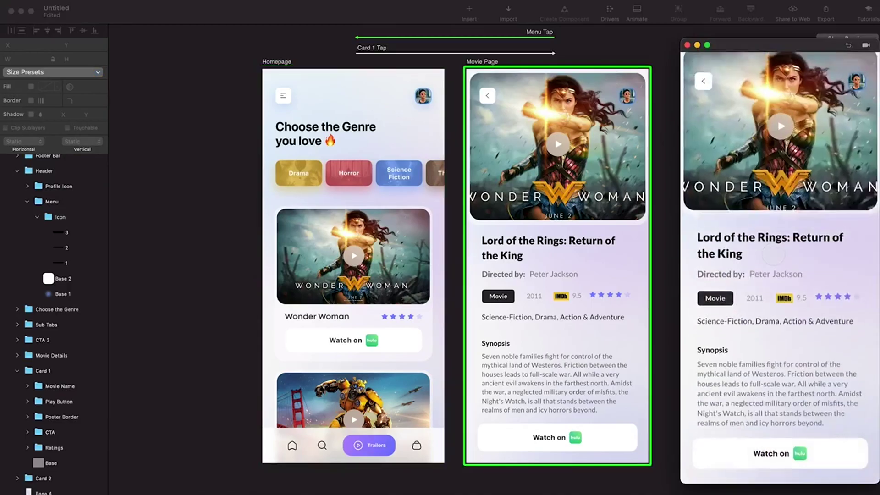
left_click(703, 83)
left_click(770, 262)
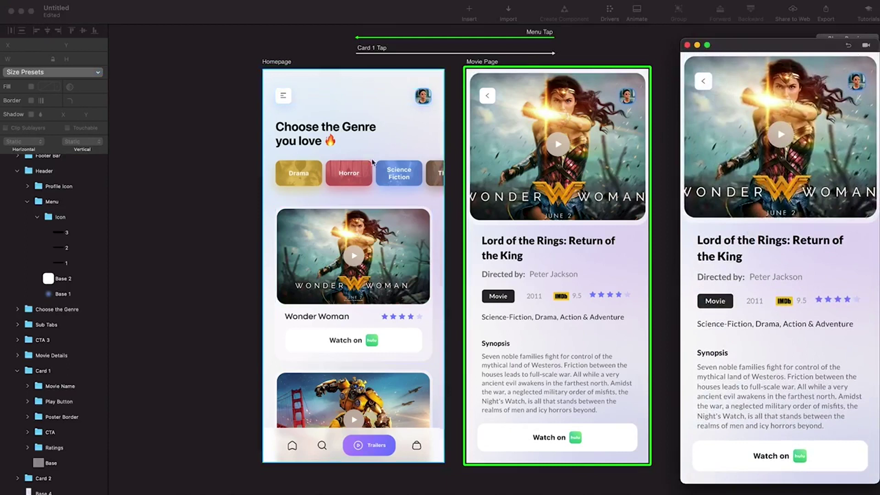
left_click(397, 186)
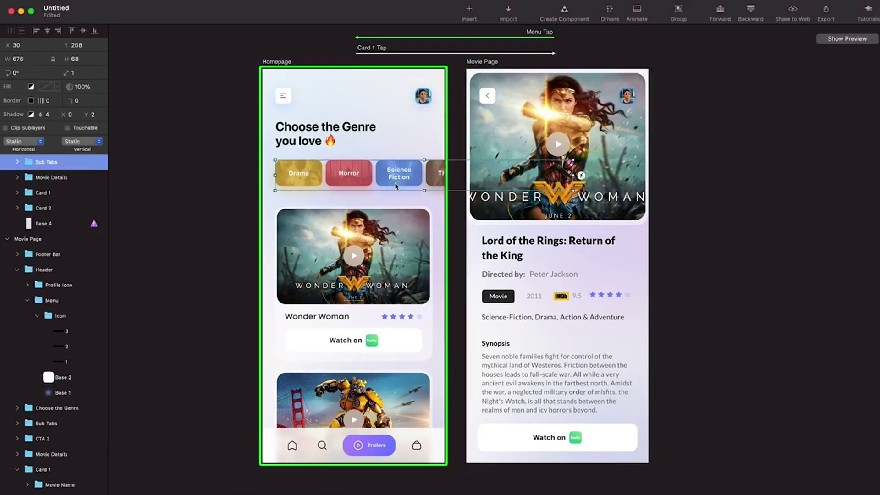